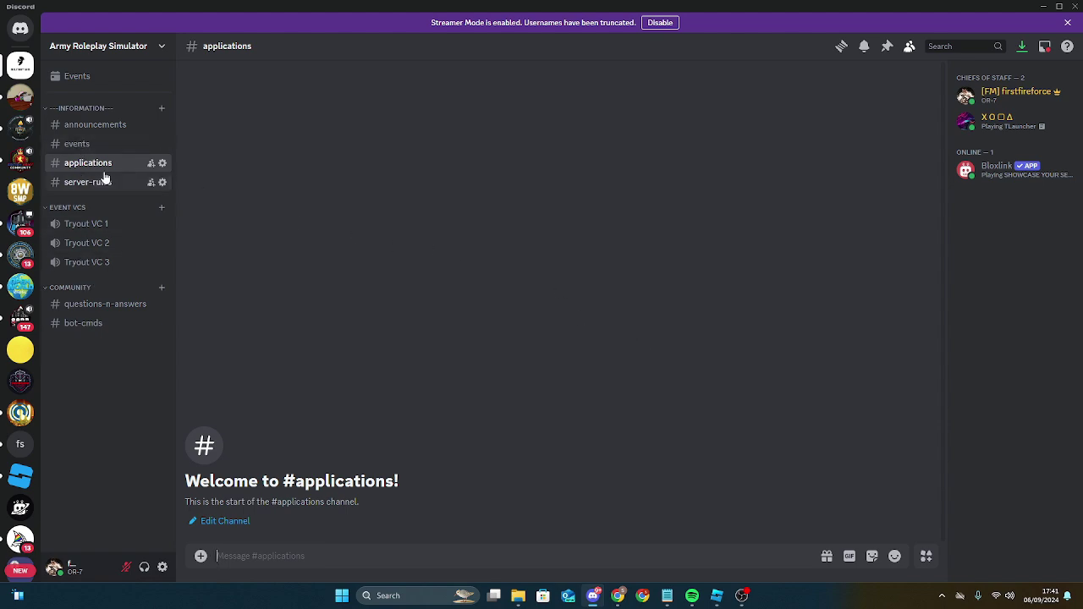
Look through the bot-cmds, questions-n-answers, applications, events, announcements and server-rules channels of the Army Roleplay Simulator server
left_click(94, 323)
left_click(101, 304)
left_click(98, 322)
left_click(134, 305)
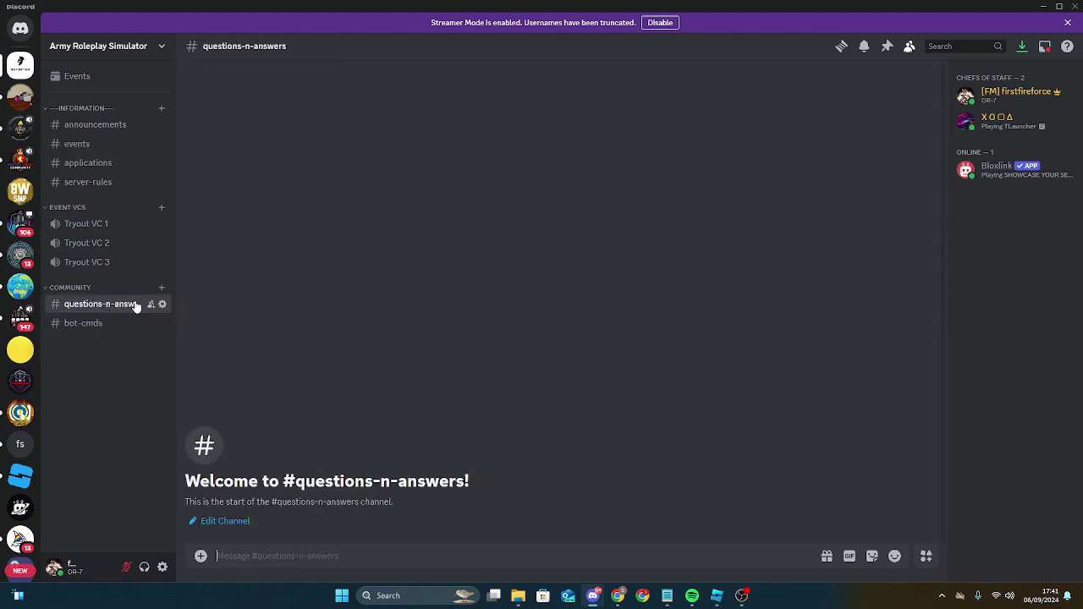
left_click(84, 162)
left_click(76, 144)
left_click(85, 162)
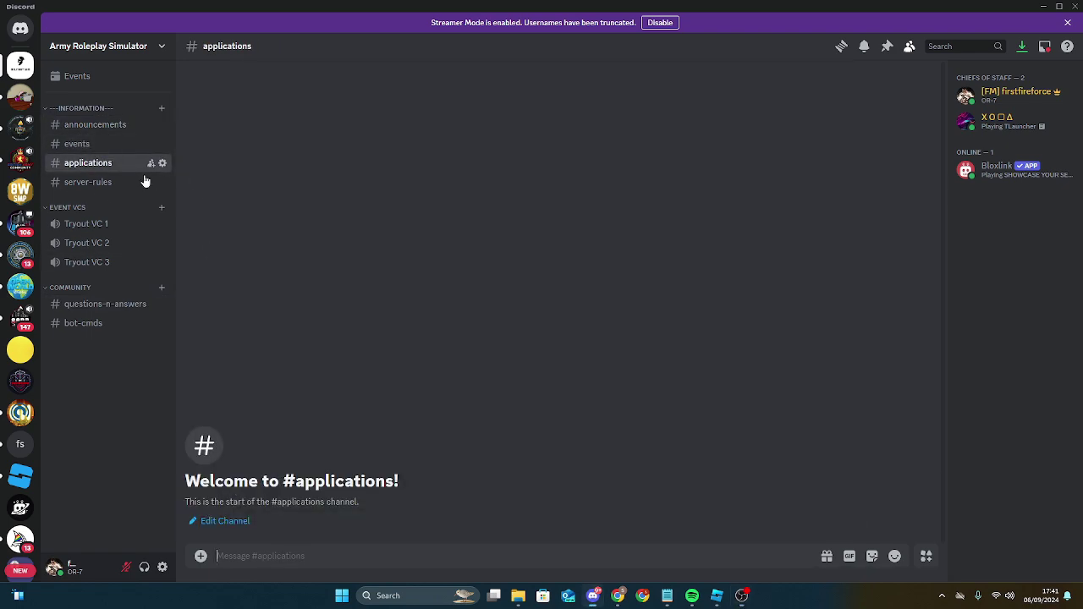
left_click(108, 127)
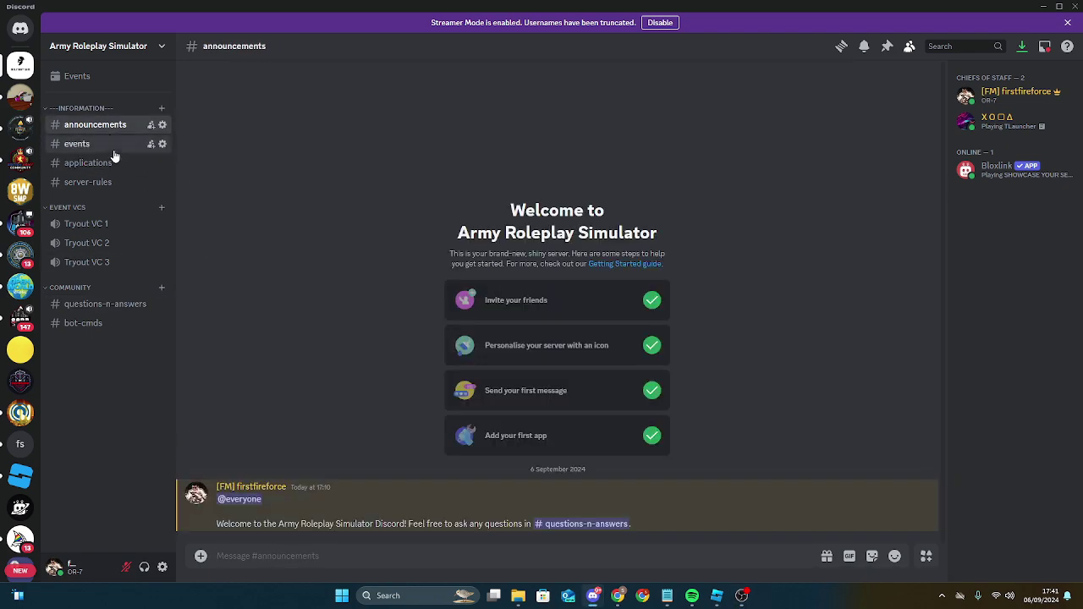
left_click(114, 144)
left_click(114, 125)
left_click(127, 148)
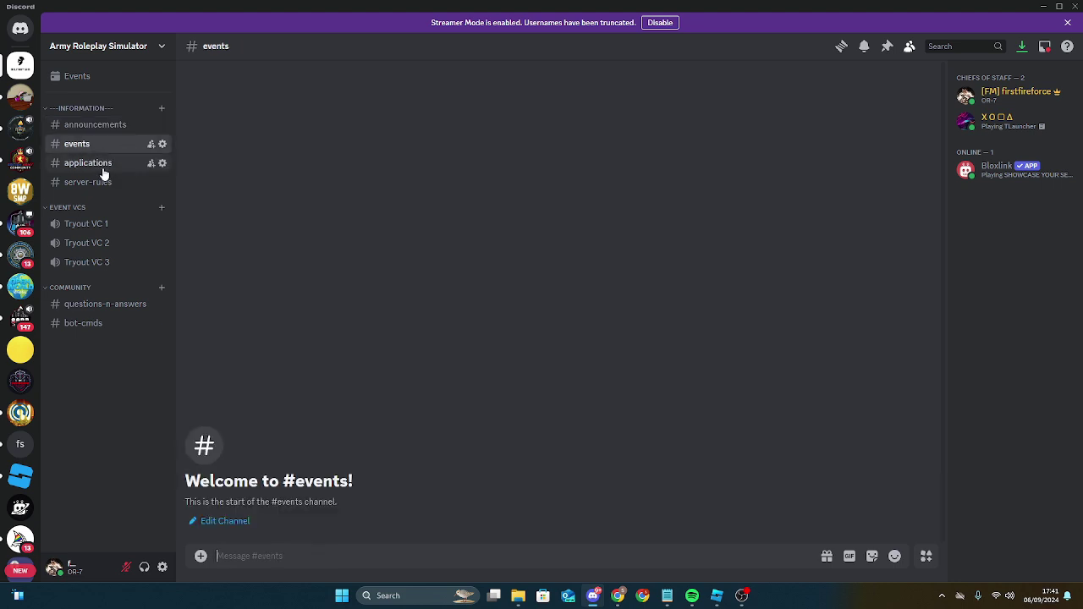
left_click(100, 188)
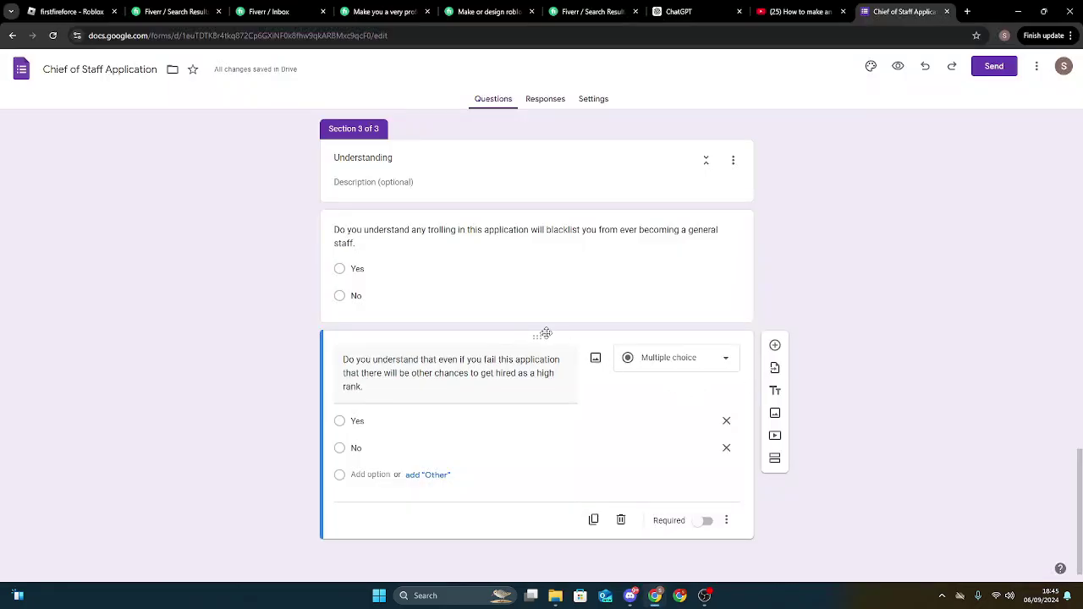
Review the questions in all three sections of the Chief of Staff Application form
scroll(541, 335, "up", 8)
scroll(536, 337, "down", 3)
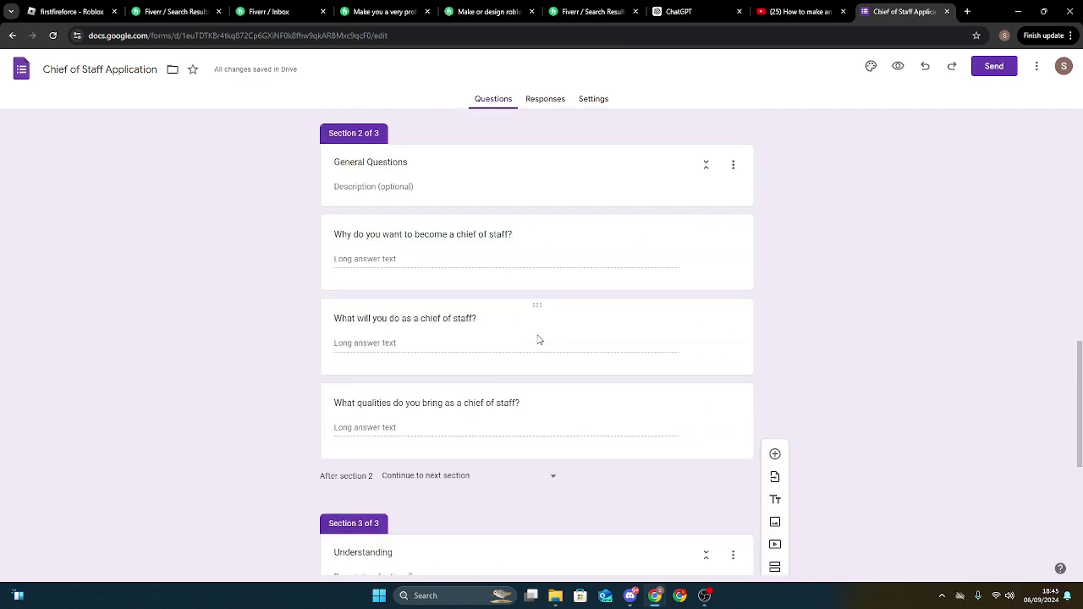
scroll(539, 340, "up", 10)
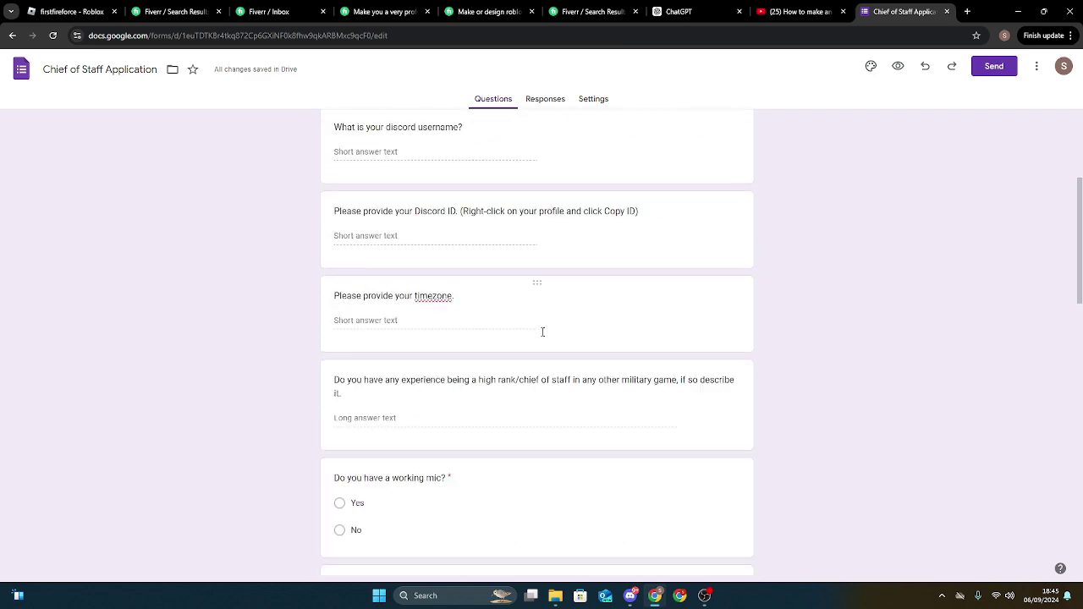
scroll(542, 334, "down", 15)
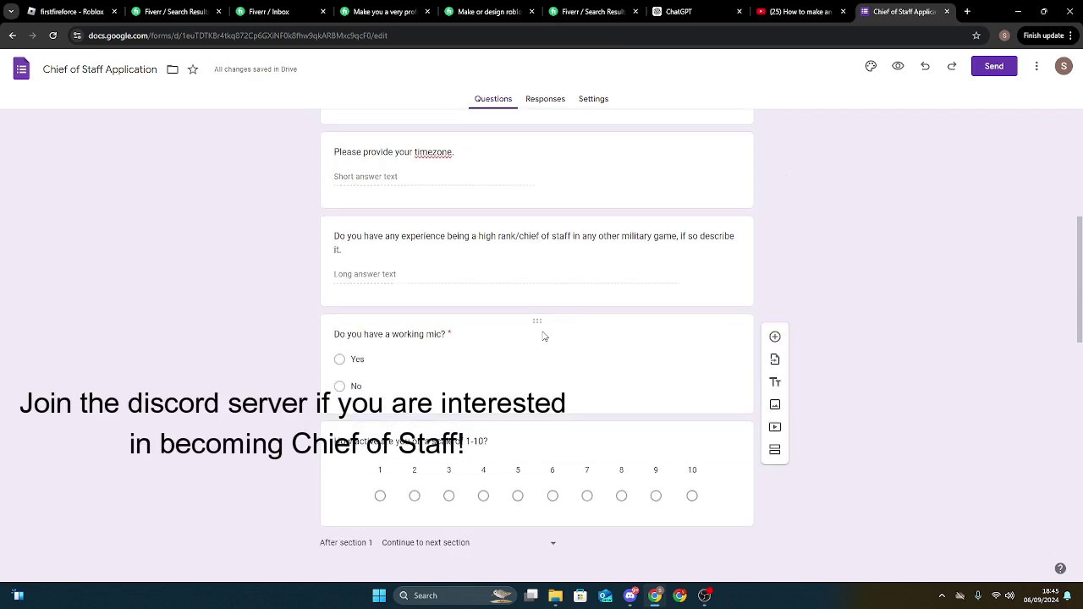
scroll(544, 326, "up", 5)
scroll(544, 322, "up", 10)
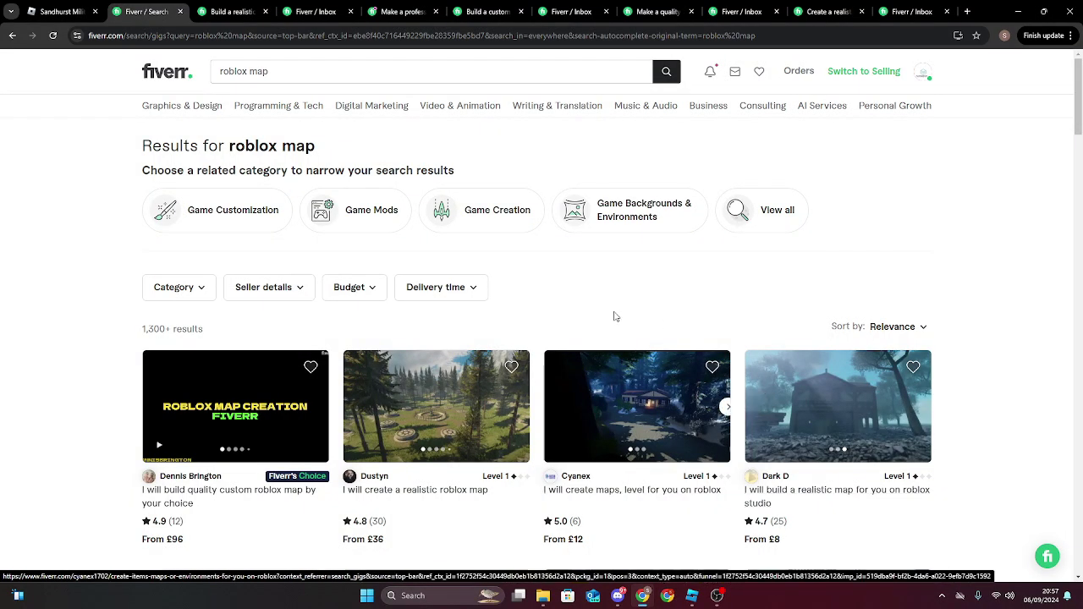
Browse the Fiverr search results for roblox map gigs
scroll(499, 322, "down", 5)
scroll(487, 292, "up", 5)
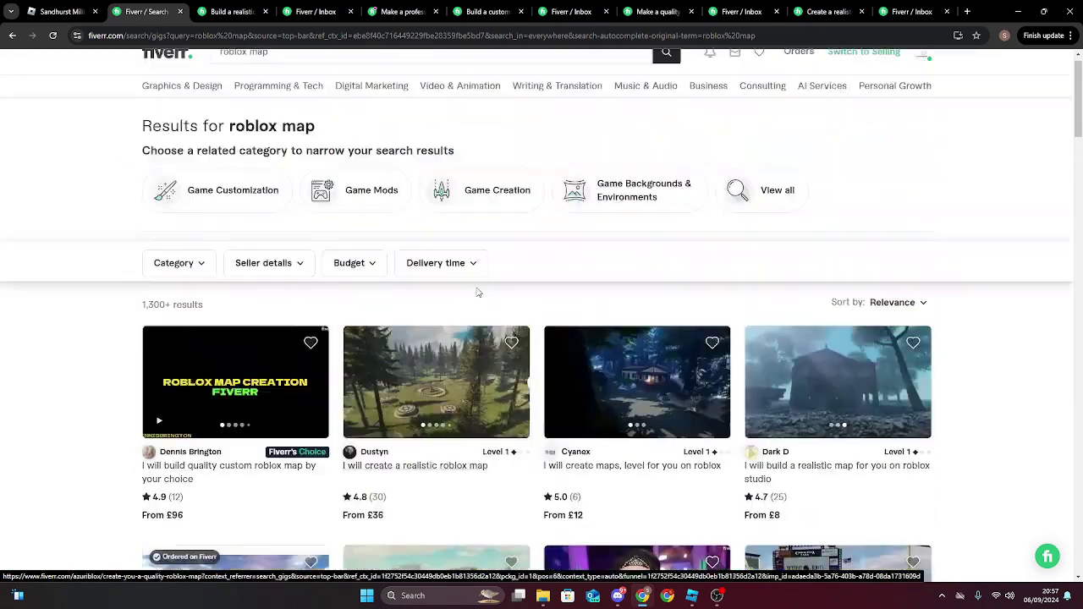
scroll(665, 319, "down", 4)
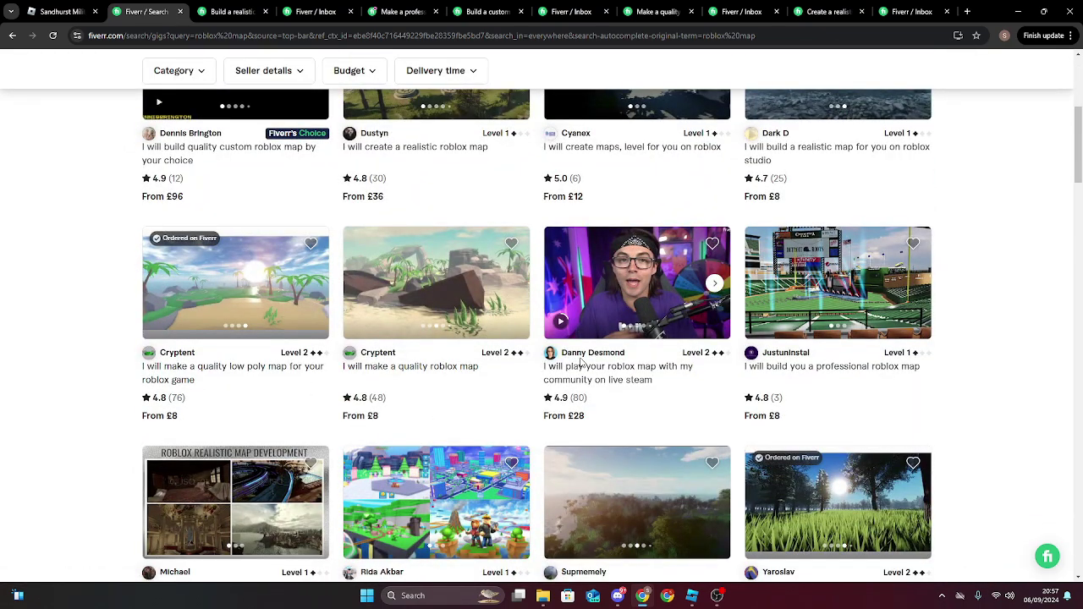
scroll(580, 361, "up", 4)
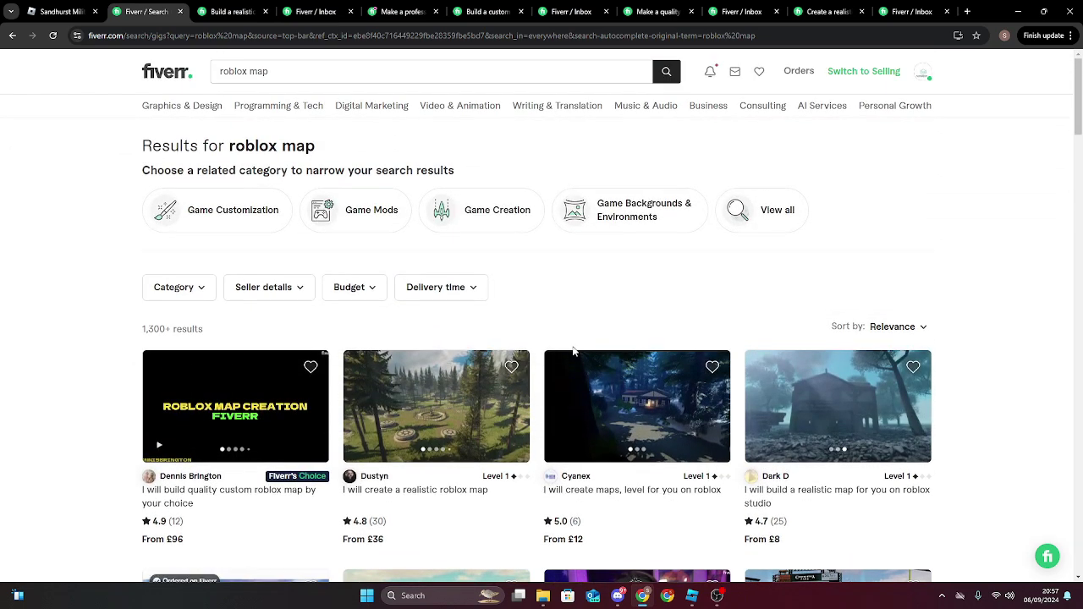
scroll(573, 350, "down", 8)
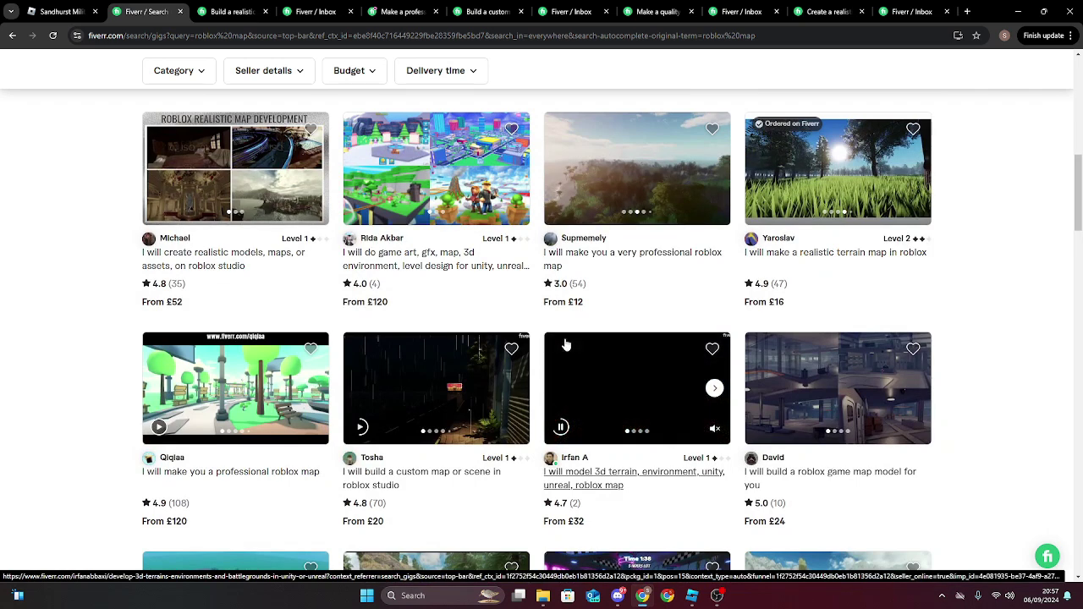
scroll(566, 346, "down", 6)
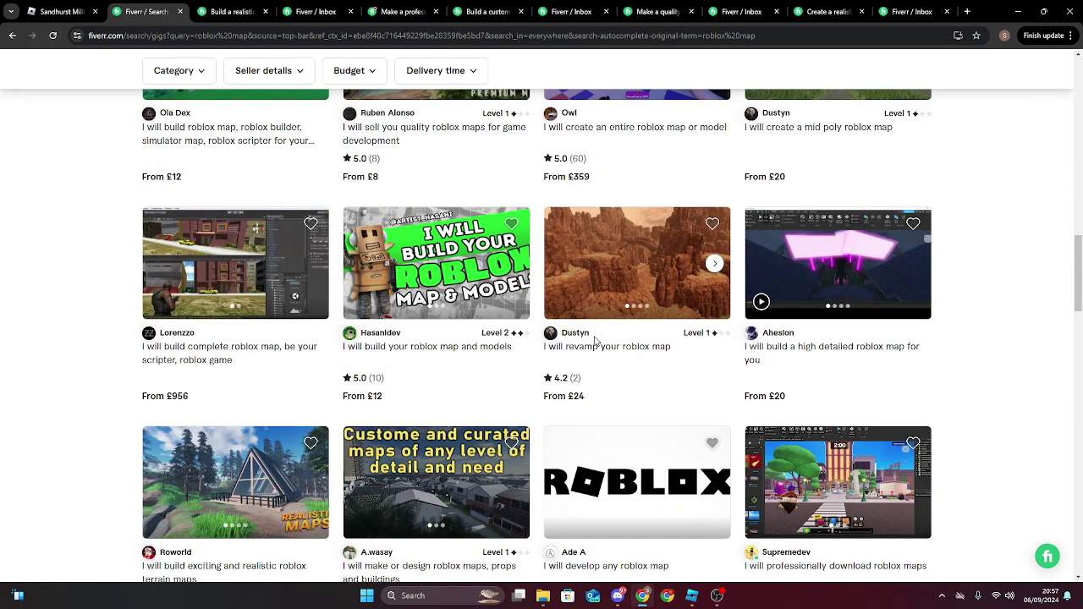
Switch to Discord and view the owner's member profile, the applications channel and the announcements channel of Army Roleplay Simulator
key("alt+Tab")
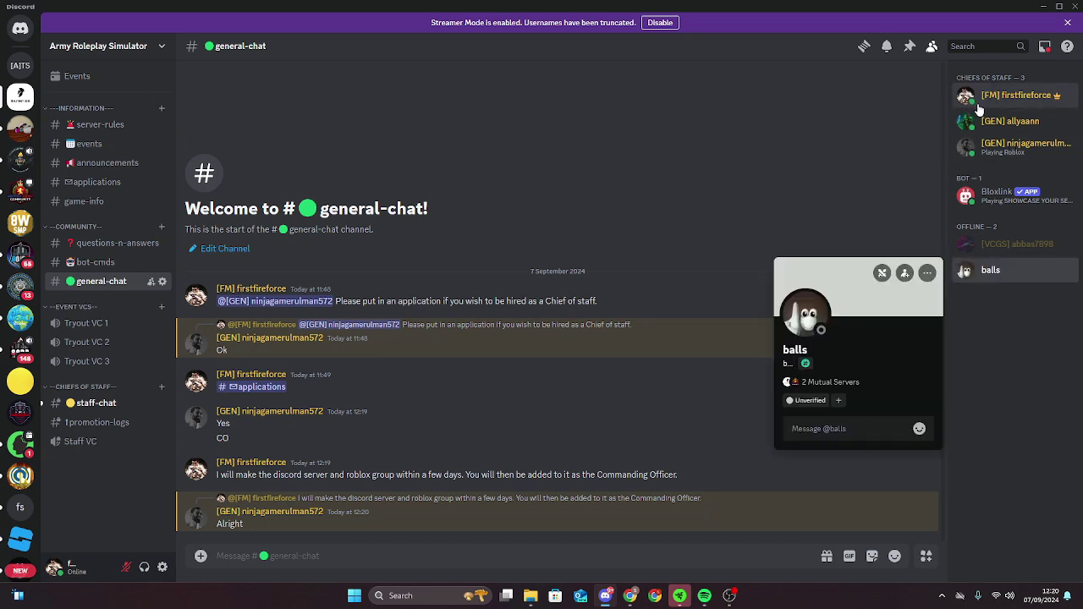
left_click(1015, 95)
left_click(220, 148)
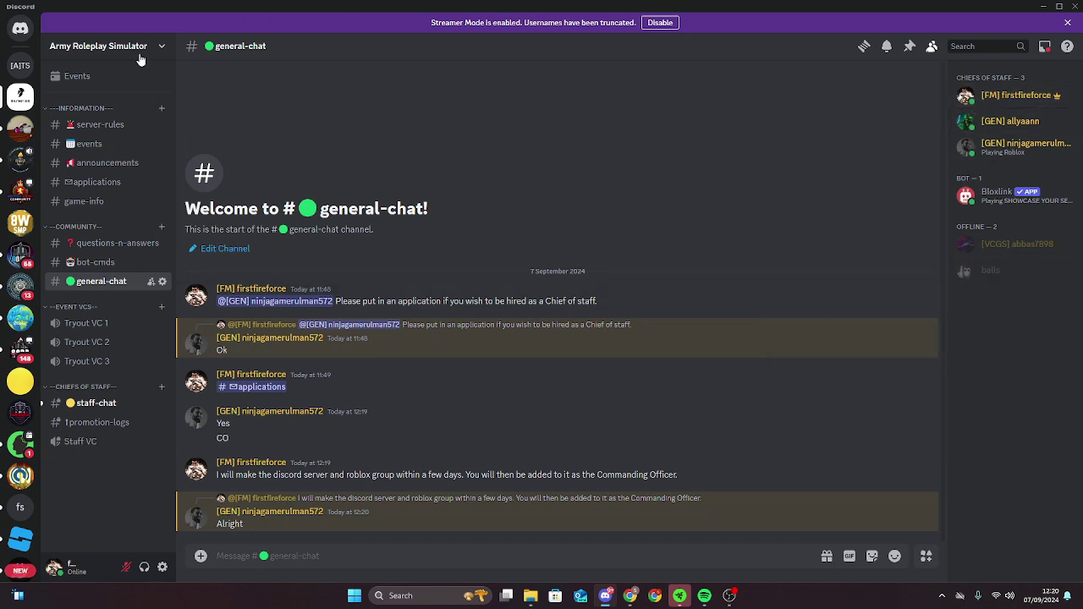
left_click(93, 182)
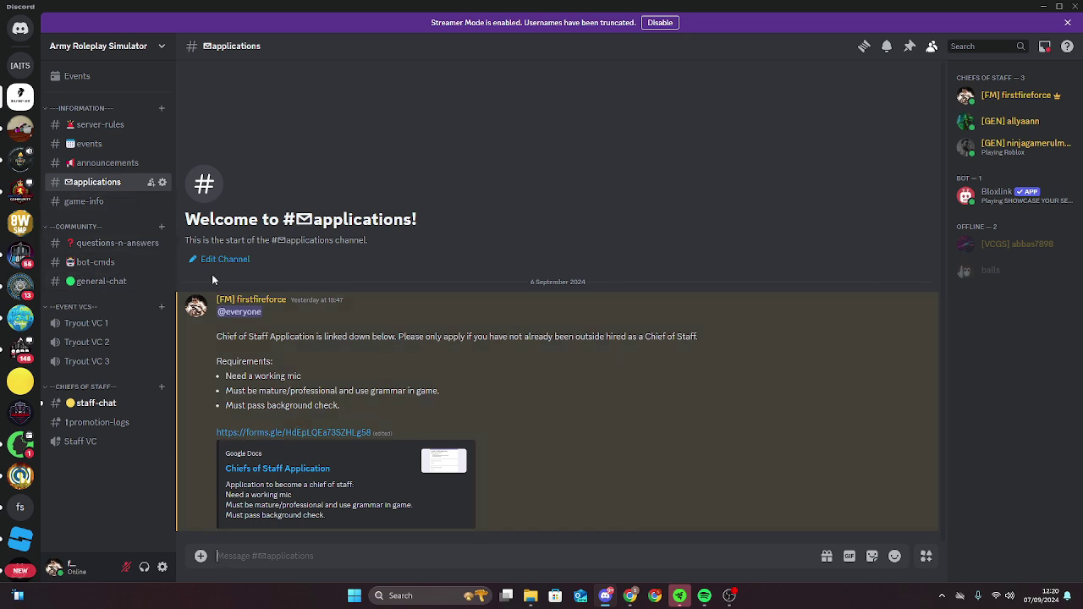
left_click(103, 163)
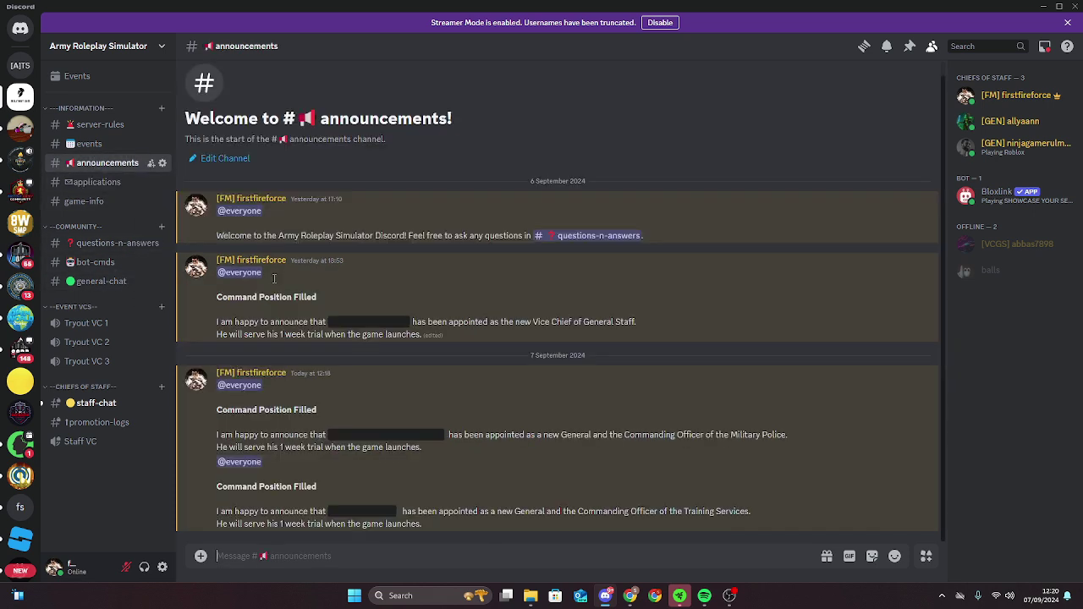
Open the direct message conversation with the member who was given the rank of General
left_click(21, 28)
left_click(110, 201)
left_click(112, 174)
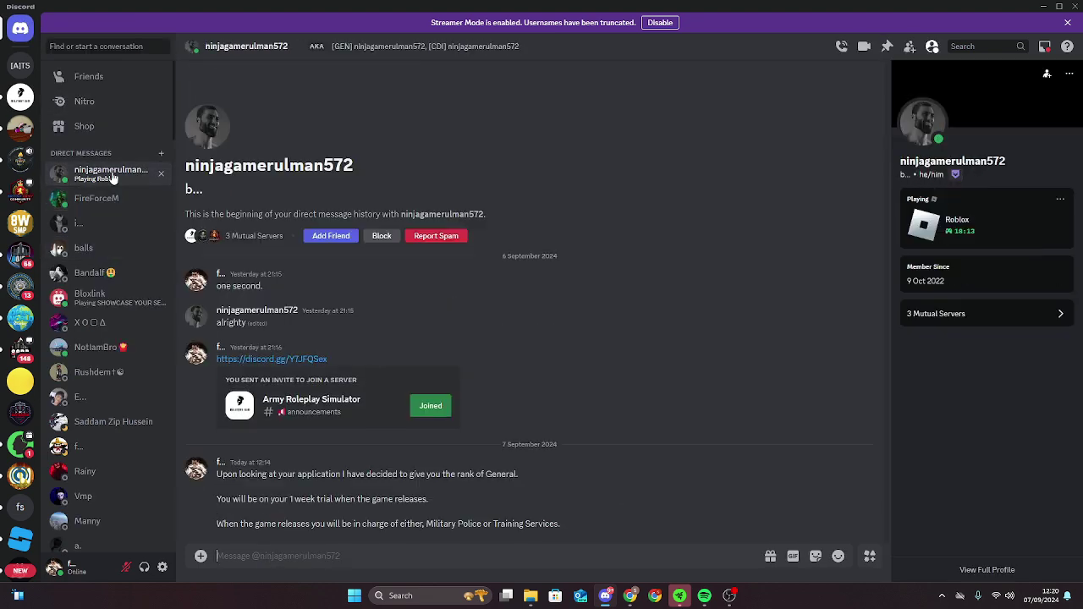
Look at the [ARS] Military Police and [ARS] Training Services servers
left_click(20, 94)
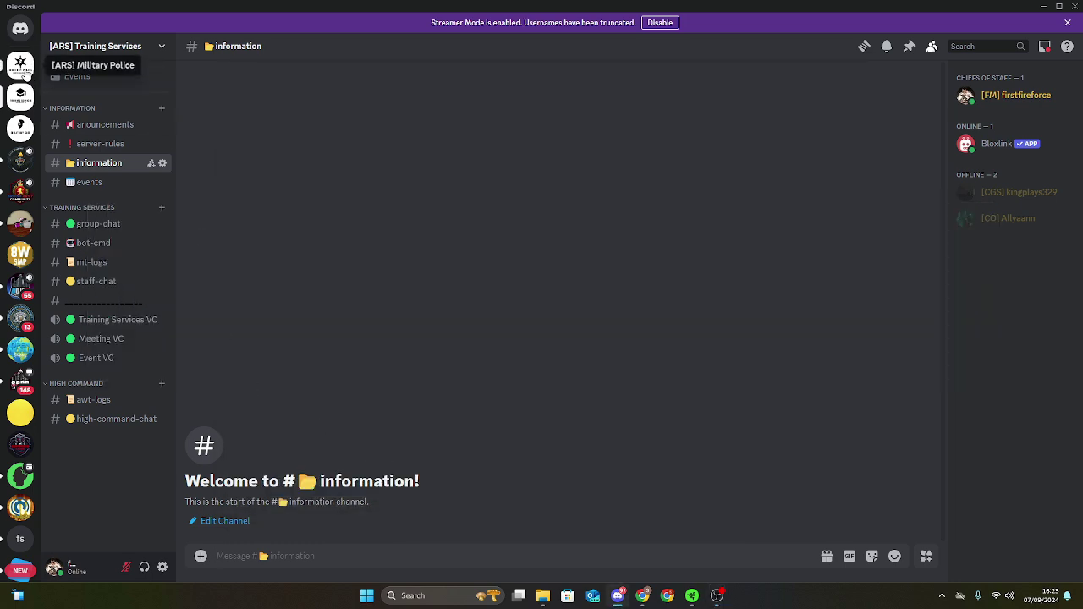
left_click(20, 71)
left_click(20, 96)
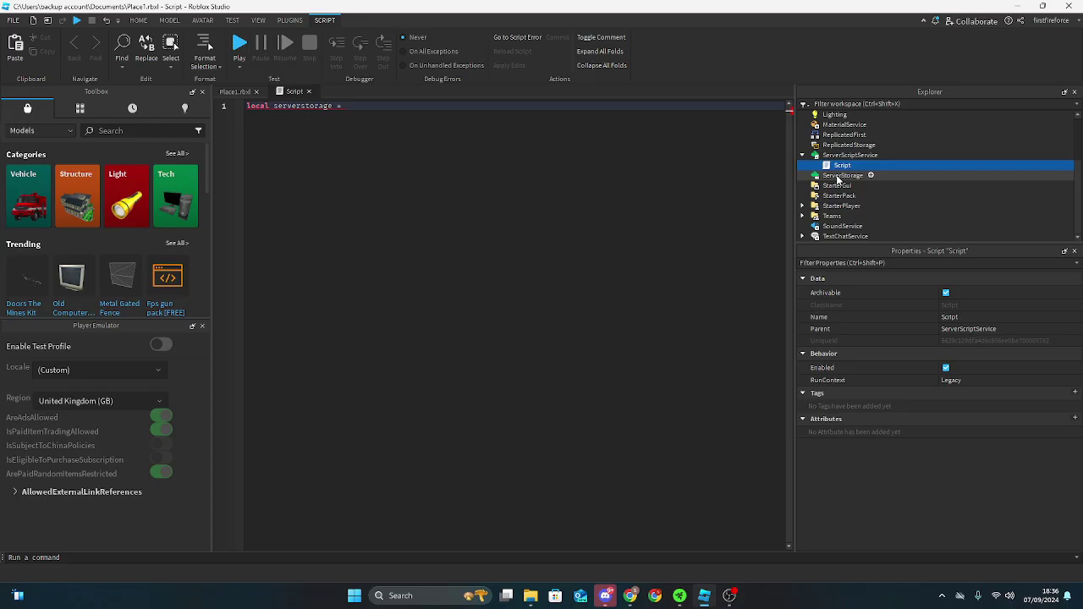
Assign game:GetService() to the serverstorage variable in the ServerScriptService script
type("game")
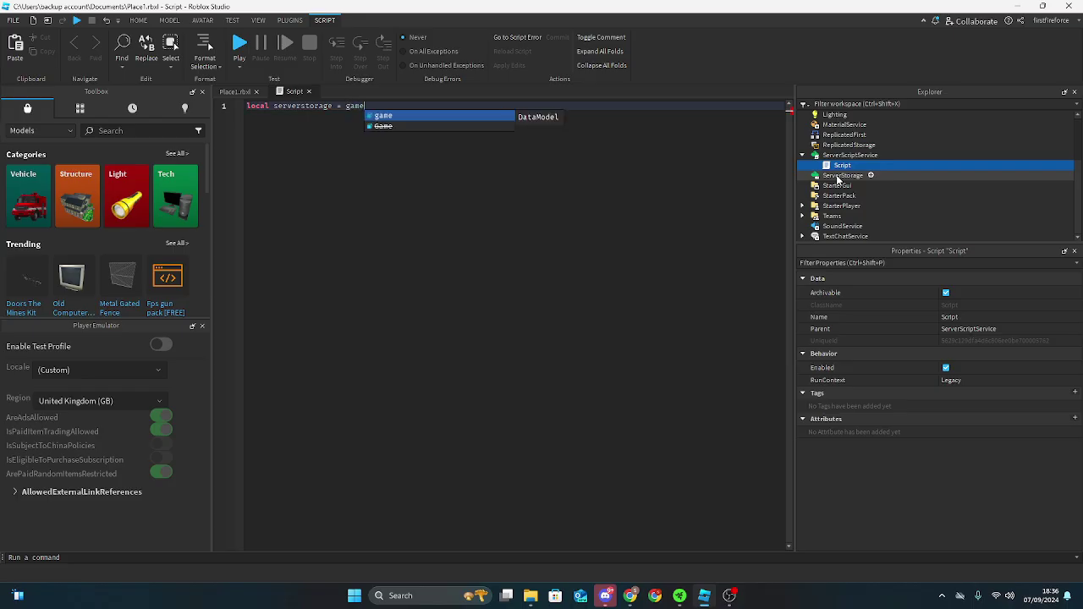
type(":GetS")
key("Tab")
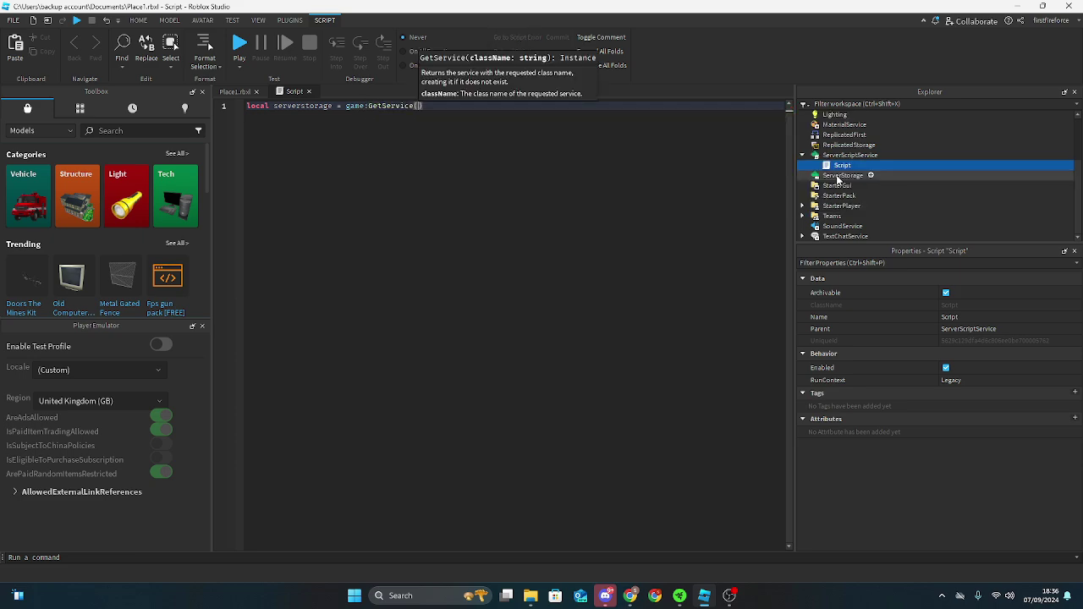
left_click(728, 595)
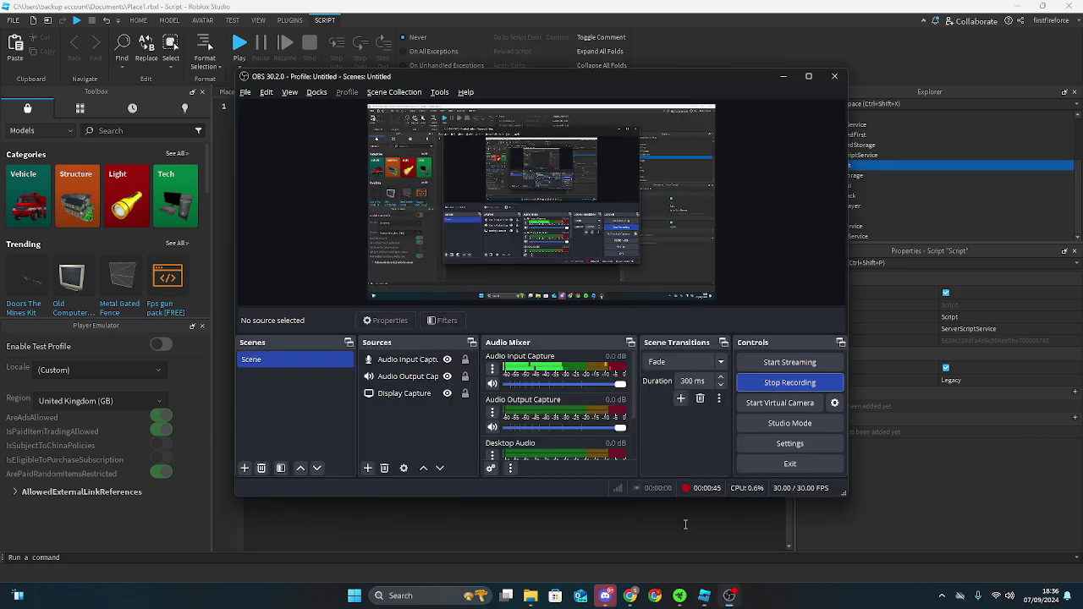
left_click(789, 382)
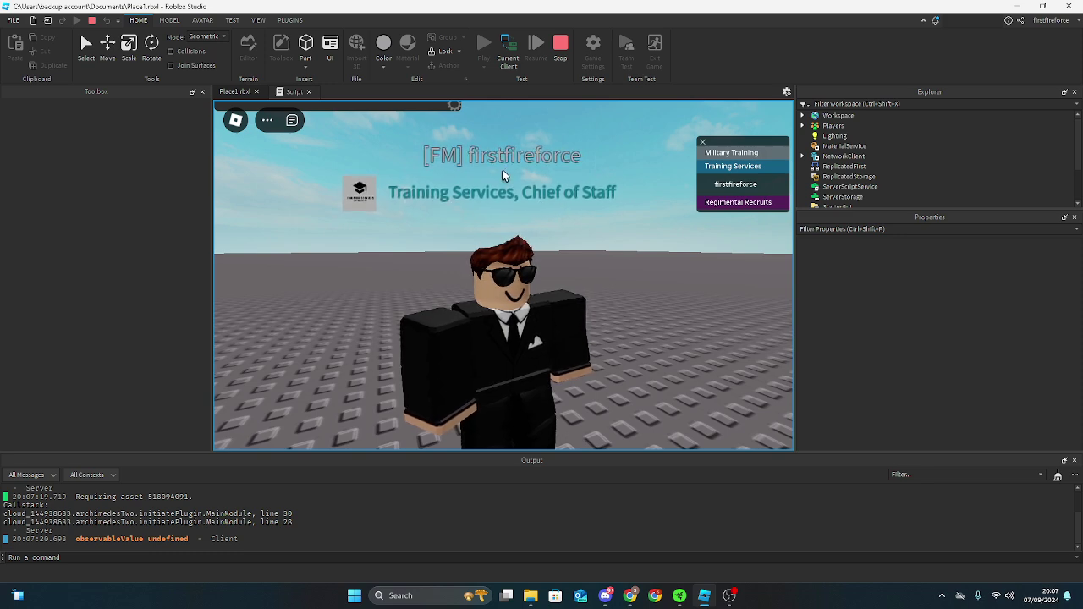
Inspect the overhead rank and team tag of the character from near and far in the running playtest
scroll(506, 173, "down", 3)
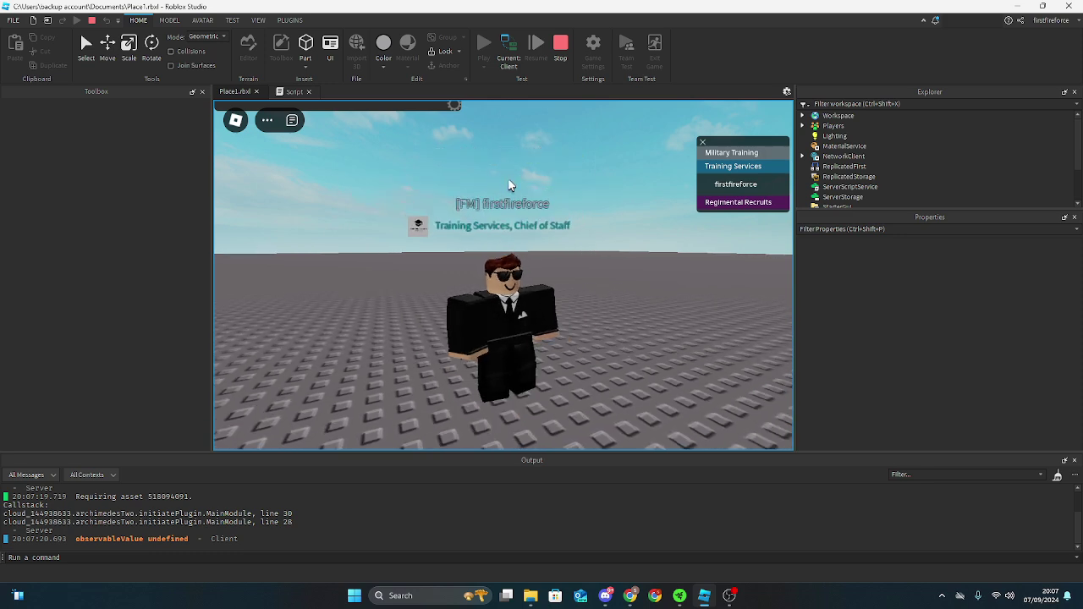
mouse_move(510, 184)
right_mouse_down()
mouse_move(509, 174)
mouse_move(512, 186)
right_mouse_up()
scroll(509, 179, "up", 3)
scroll(514, 184, "down", 3)
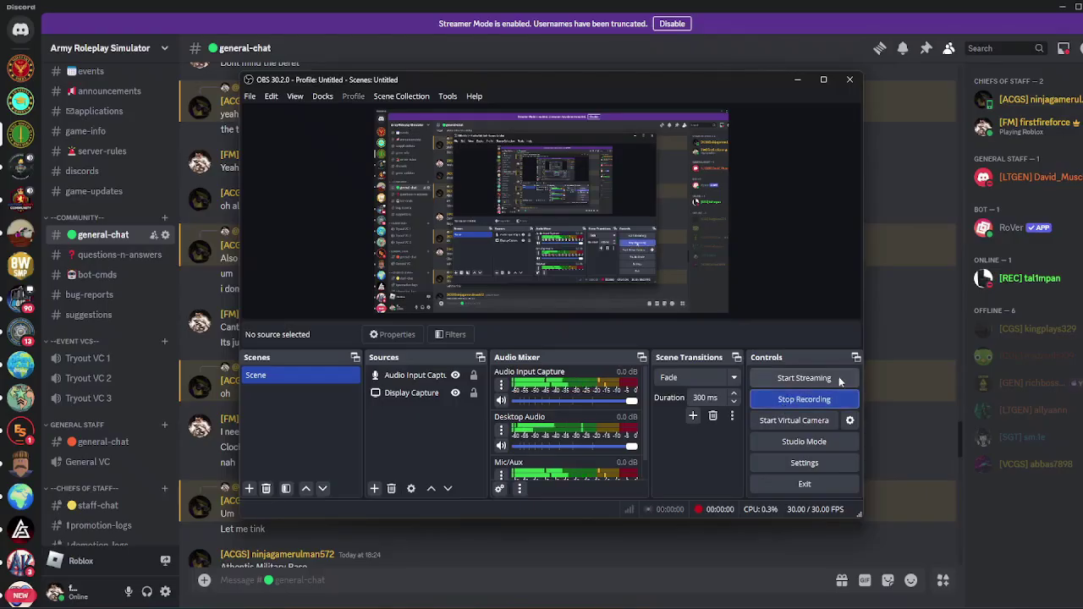
View the profiles of several Chiefs of Staff and offline members in the Army Roleplay Simulator member list
left_click(1036, 99)
left_click(1037, 99)
left_click(1042, 437)
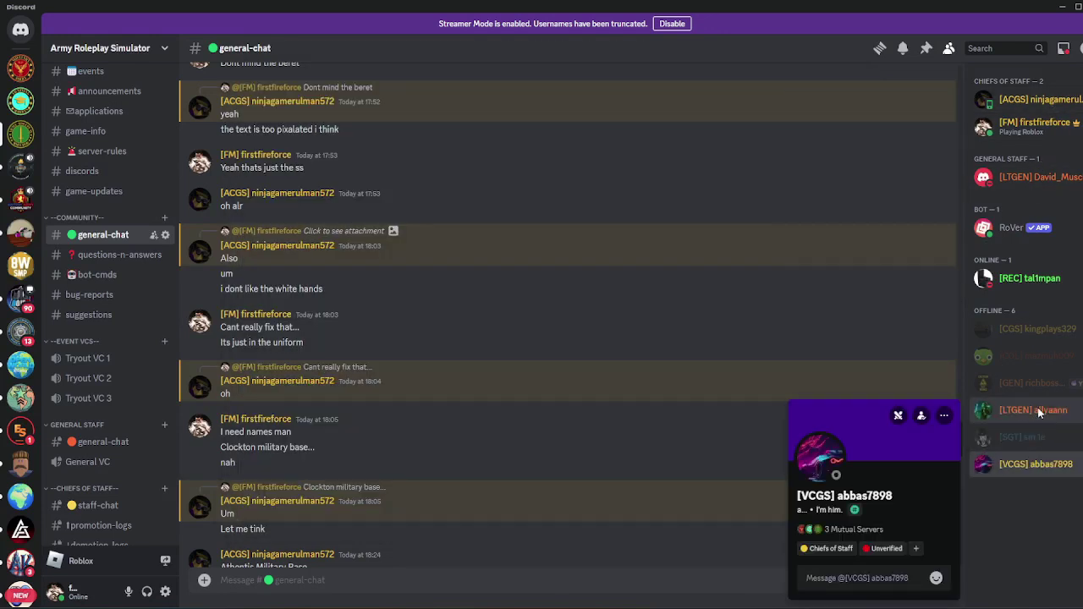
left_click(1039, 410)
key("Escape")
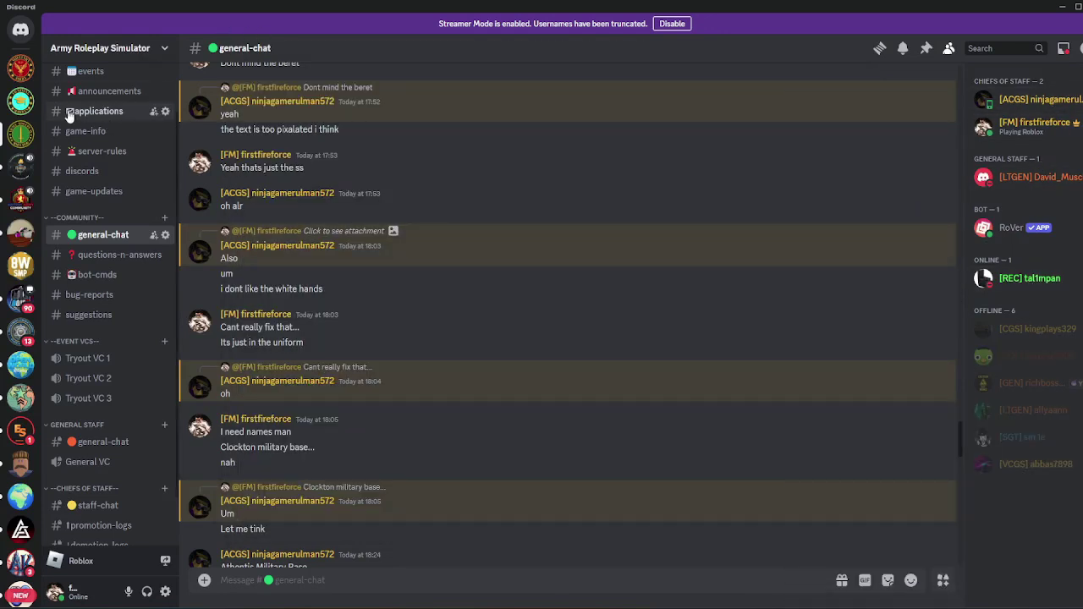
Look through the division servers, including [ARS] Training Services, and return to the Army Roleplay Simulator server
left_click(20, 100)
left_click(20, 68)
left_click(27, 104)
left_click(21, 127)
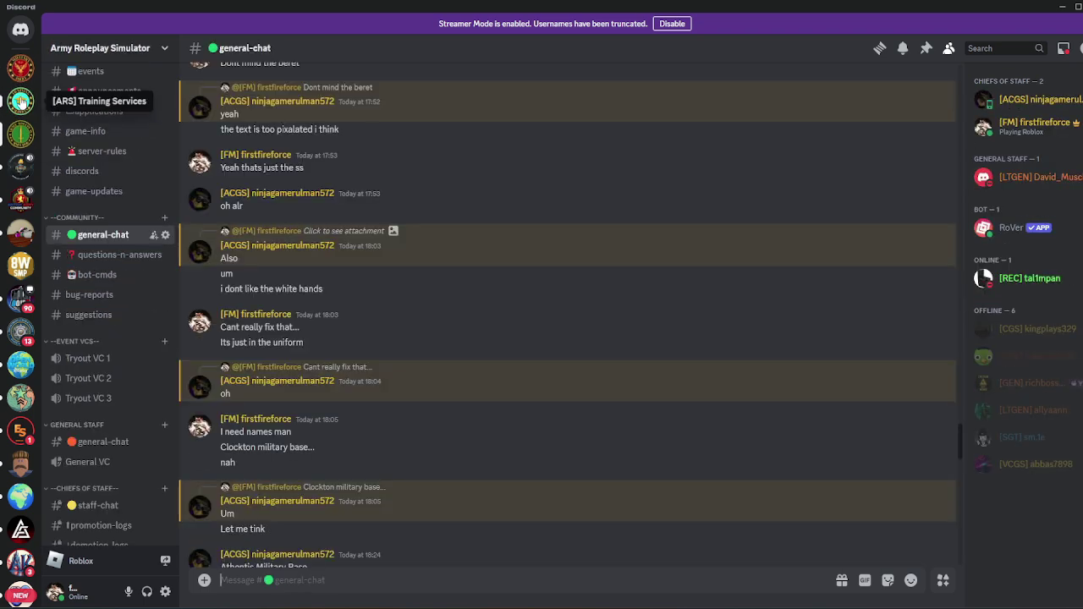
left_click(21, 101)
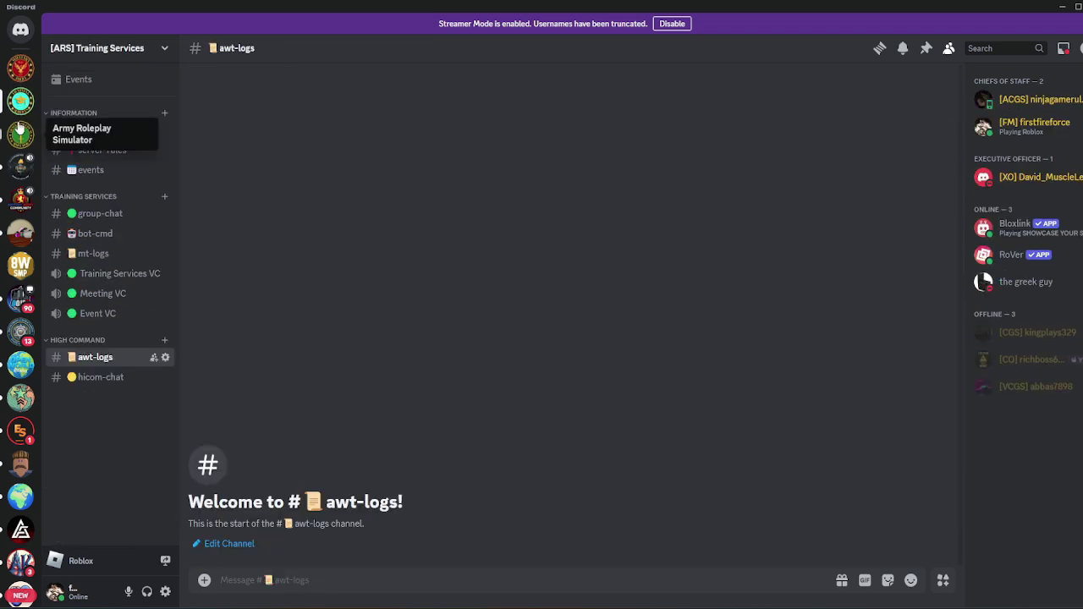
left_click(21, 134)
scroll(123, 148, "down", 1)
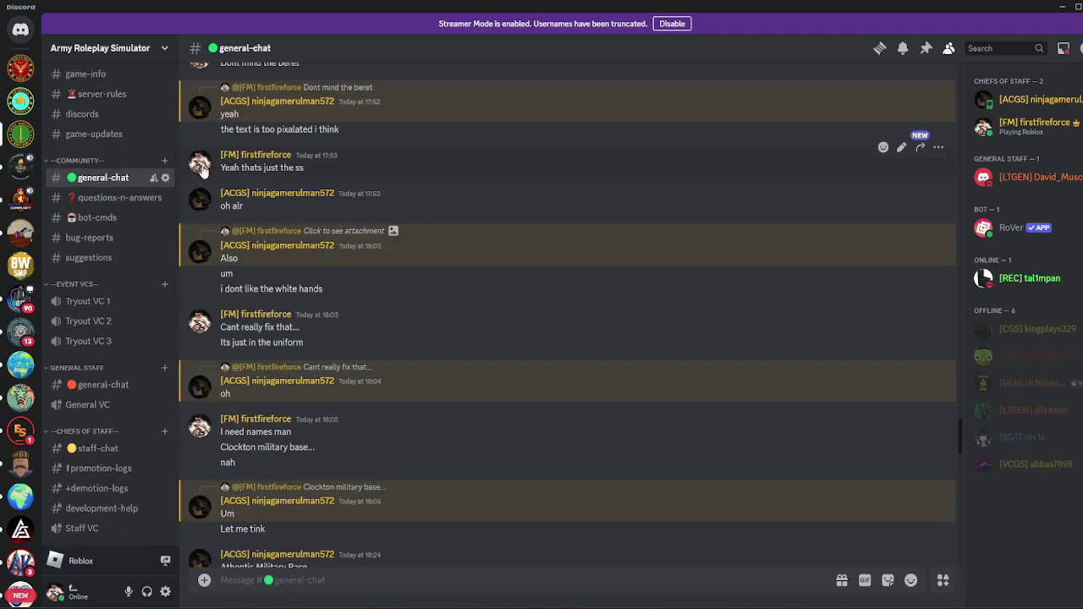
View the questions-n-answers and bot-cmds channels in the Community category
key("alt+Tab")
key("alt+Tab")
left_click(108, 197)
left_click(105, 217)
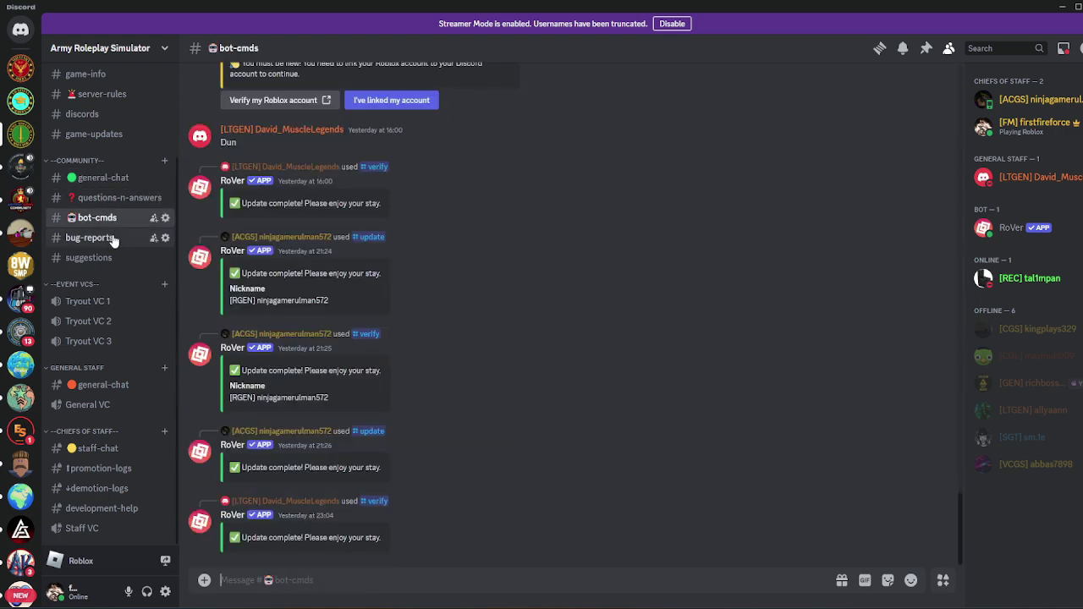
Switch to the Roblox Studio window running the Army Roleplay Simulator playtest
key("alt+Tab")
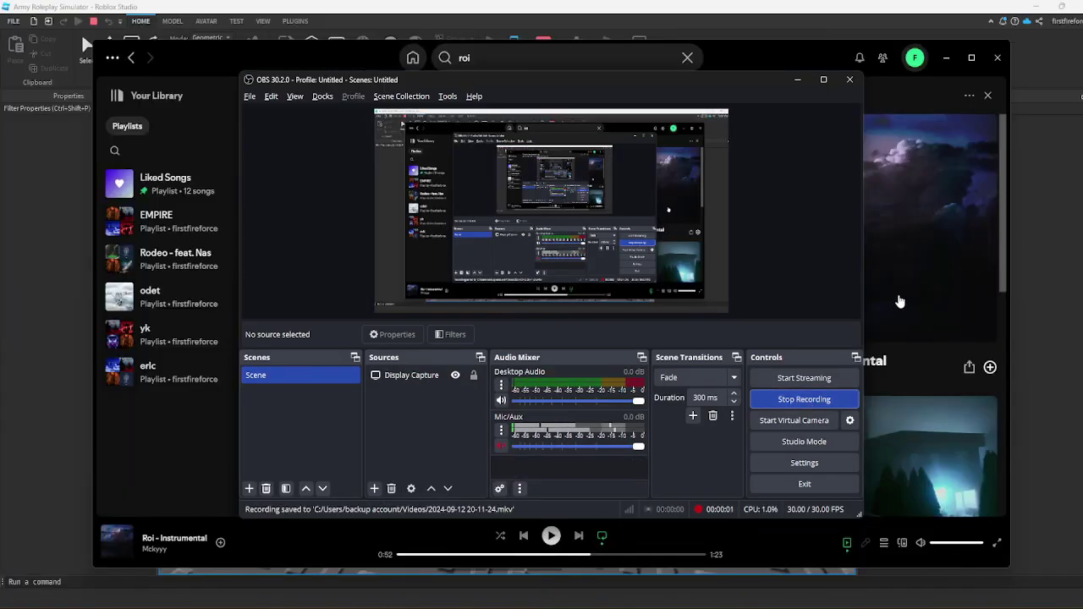
key("alt+Tab")
key("alt+Tab")
key("alt+Tab")
key("alt+Tab")
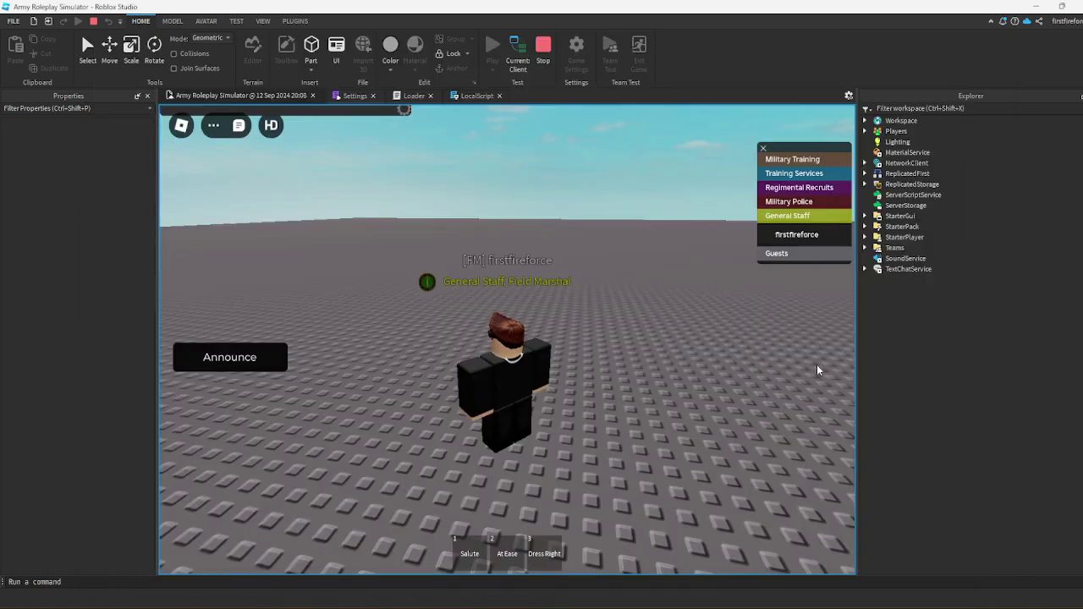
Return to the Army Roleplay Simulator playtest and reset the character so it respawns
key("alt+Tab")
key("alt+Tab")
key("s")
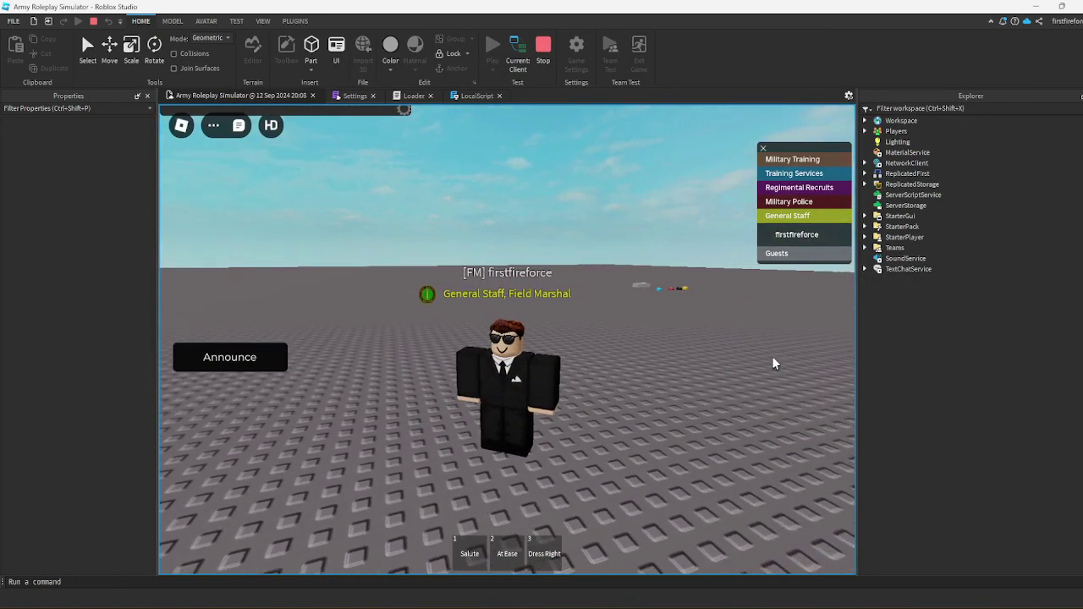
key("Escape")
key("r")
key("Return")
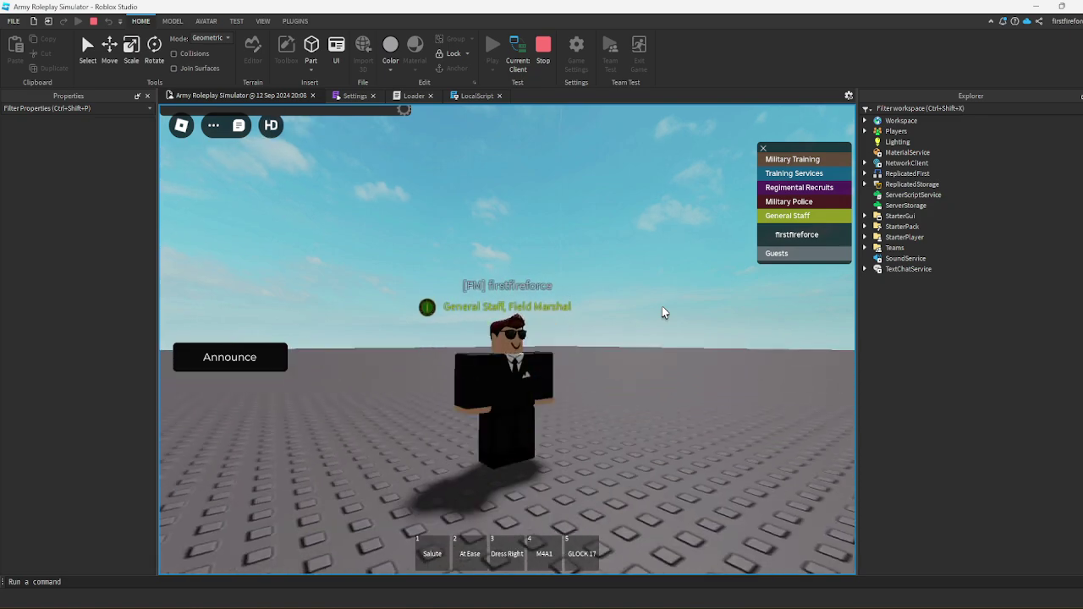
Walk to the uniform block and the row of berets, then equip the camouflage uniform and the red beret
key("w")
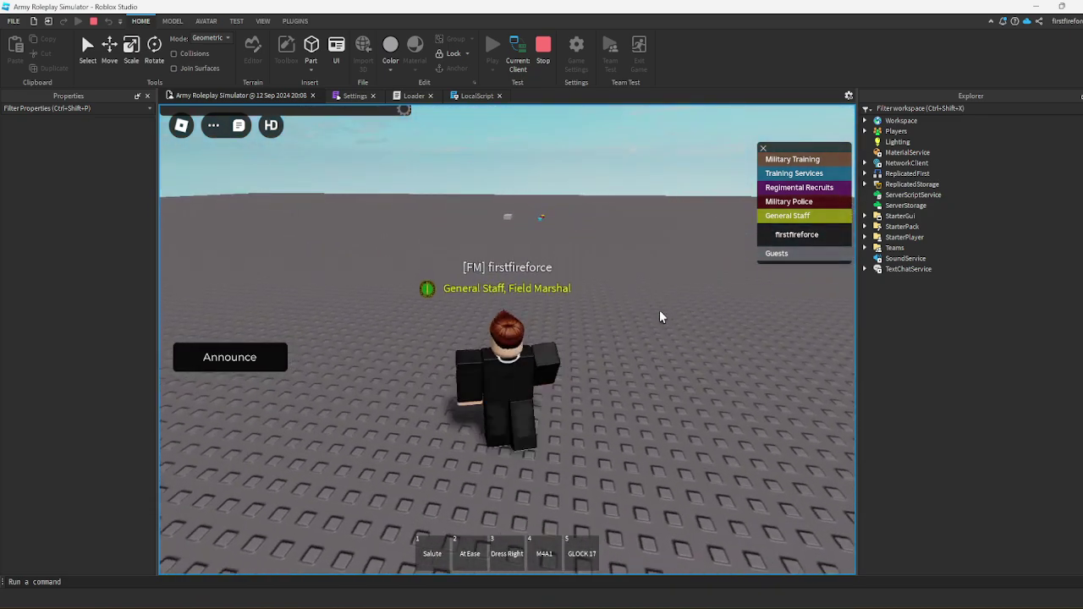
key("w")
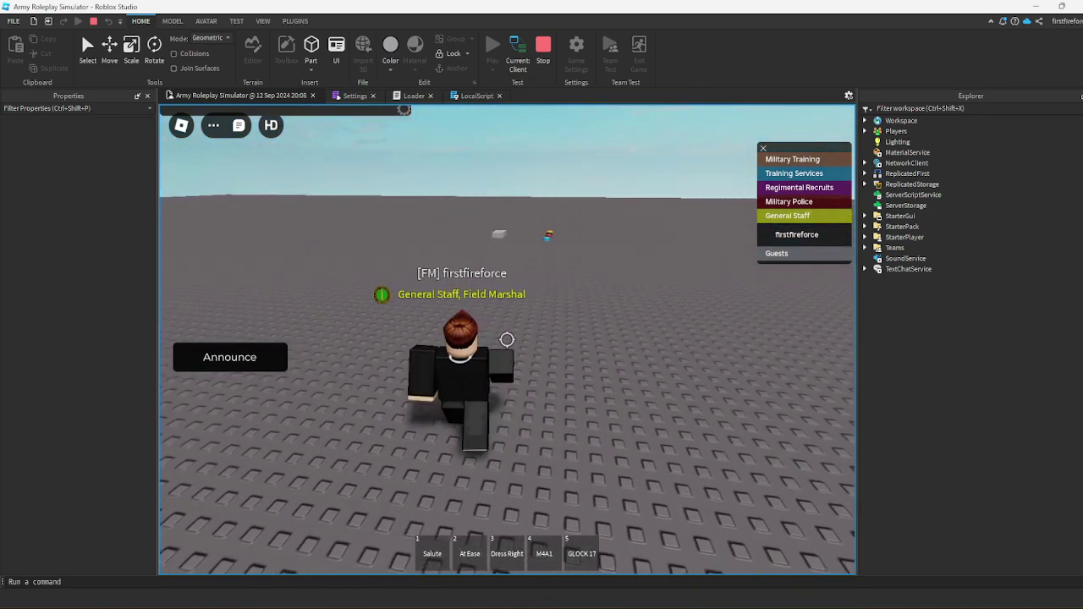
key("w")
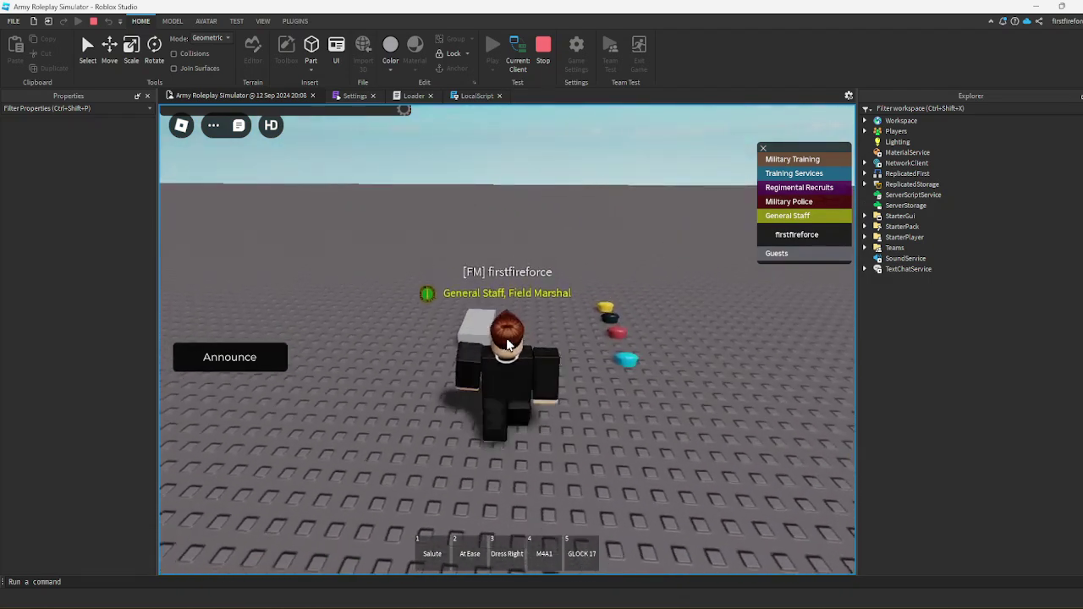
key("d")
key("s")
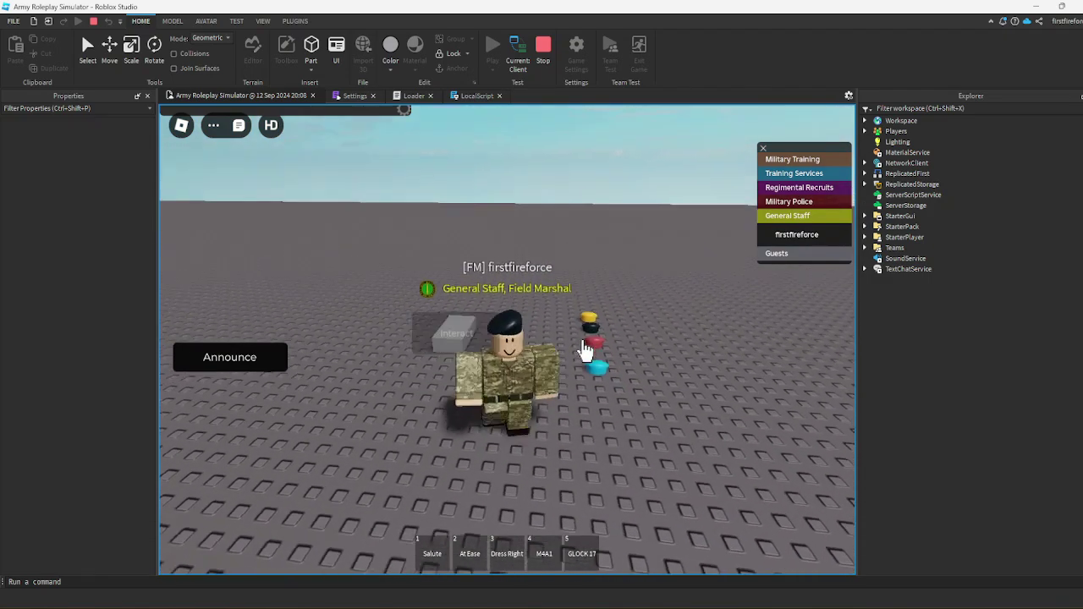
left_click(623, 361)
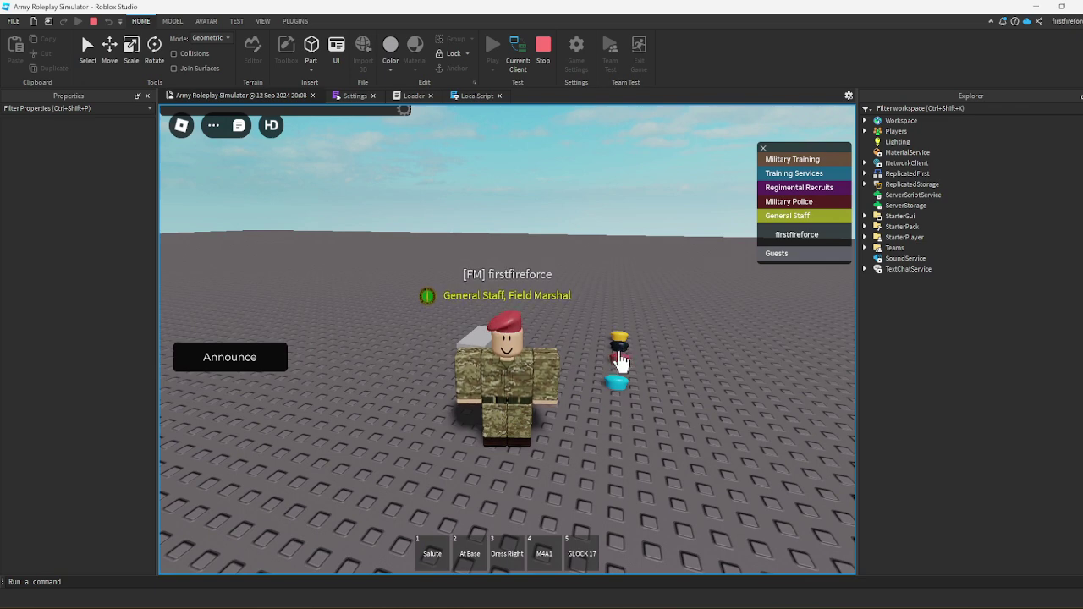
Send the in-game announcement "HI!" and run the character past the uniform block
left_click(192, 350)
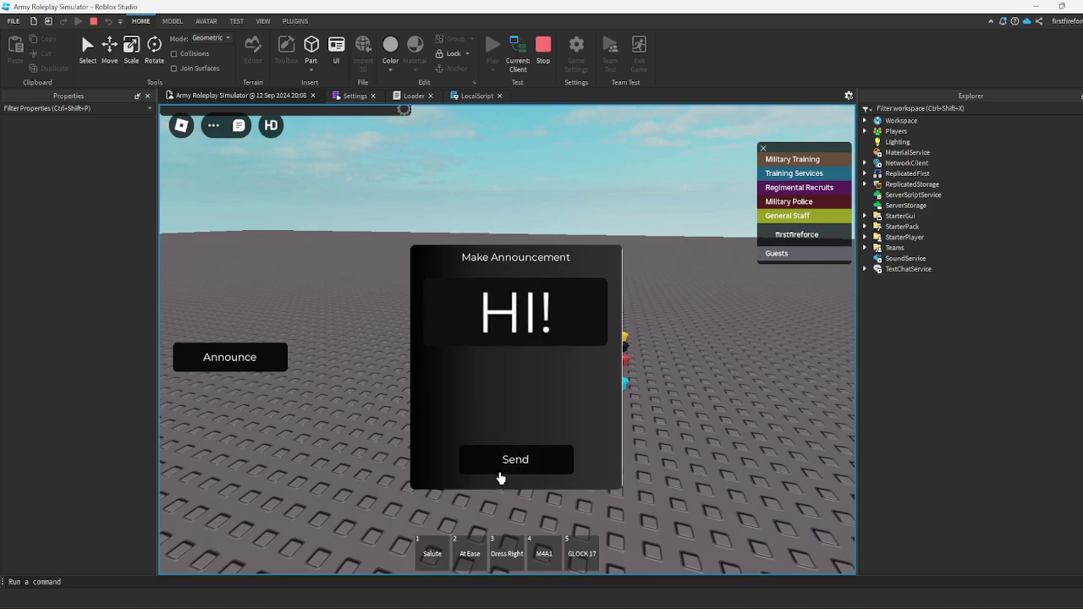
left_click(500, 462)
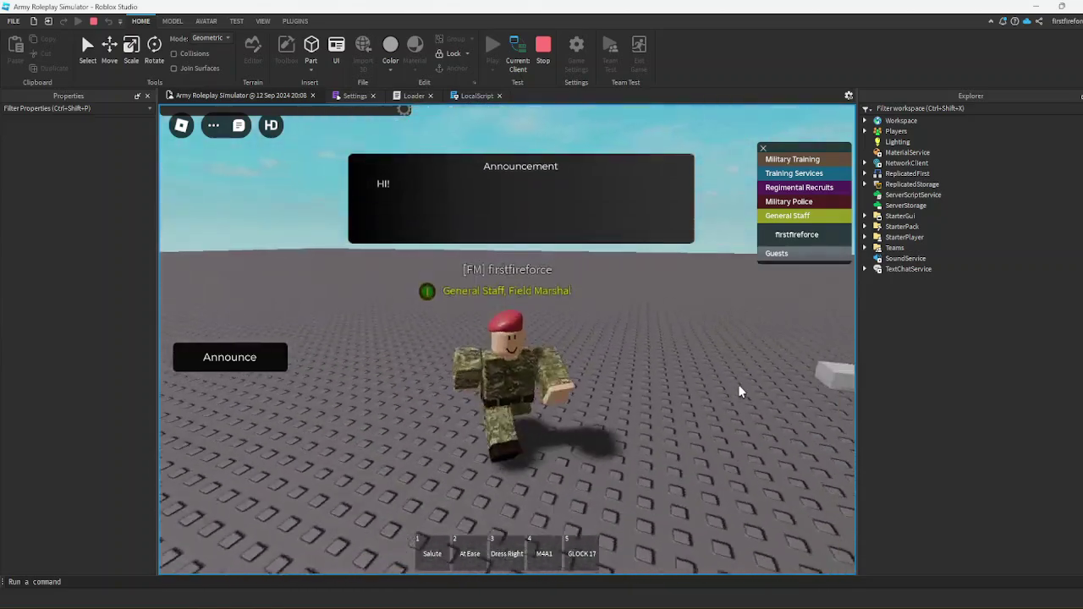
key("d")
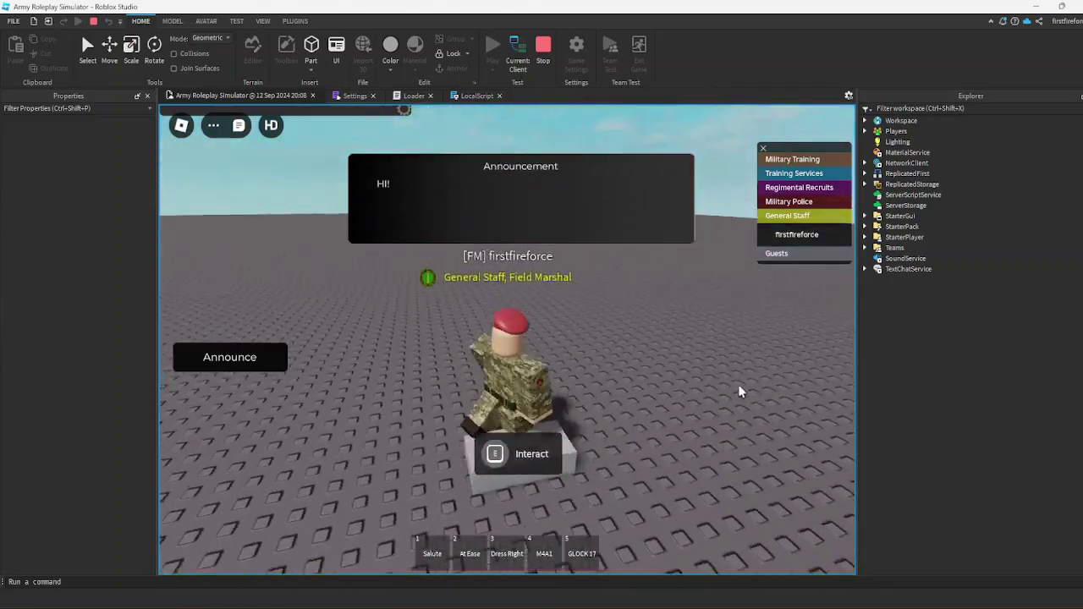
key("d")
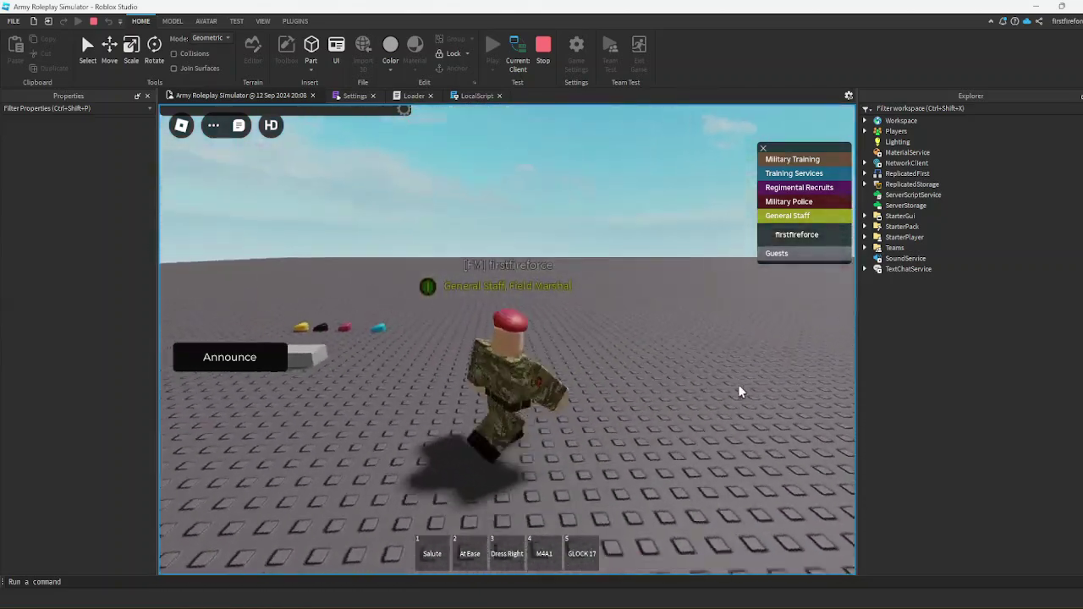
Test the admin commands ;fly, !bring, !freeze first and !unfreeze first in the game chat
key("slash")
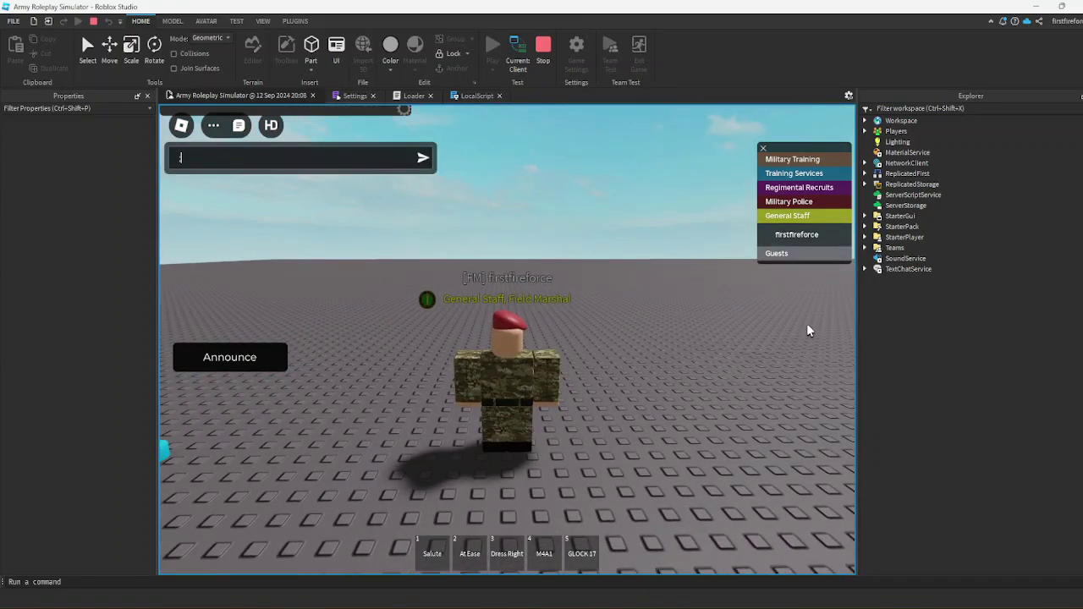
key("Return")
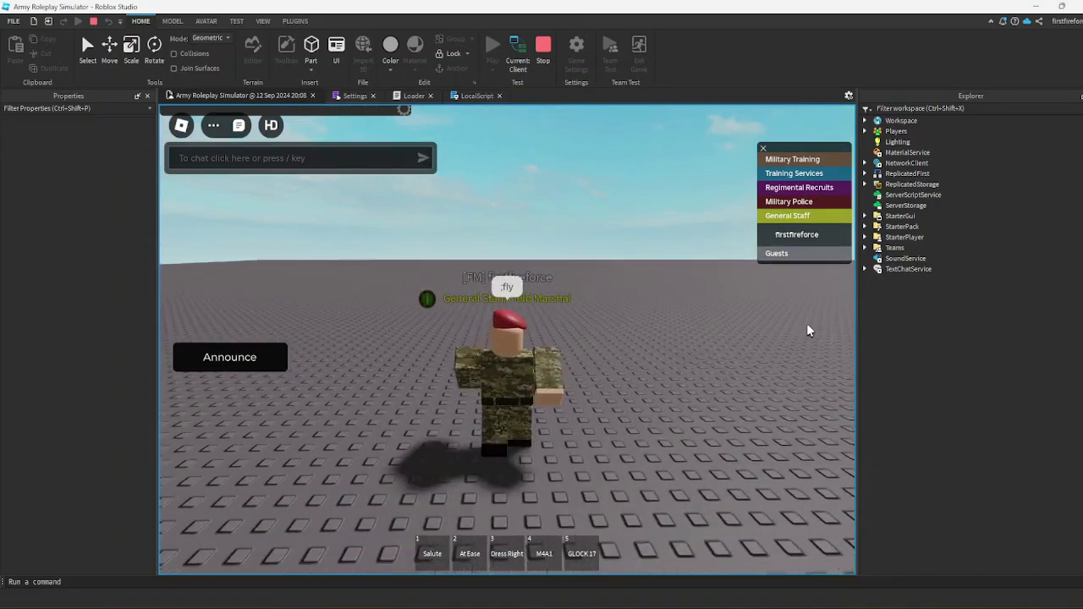
key("slash")
type(":fly")
key("Return")
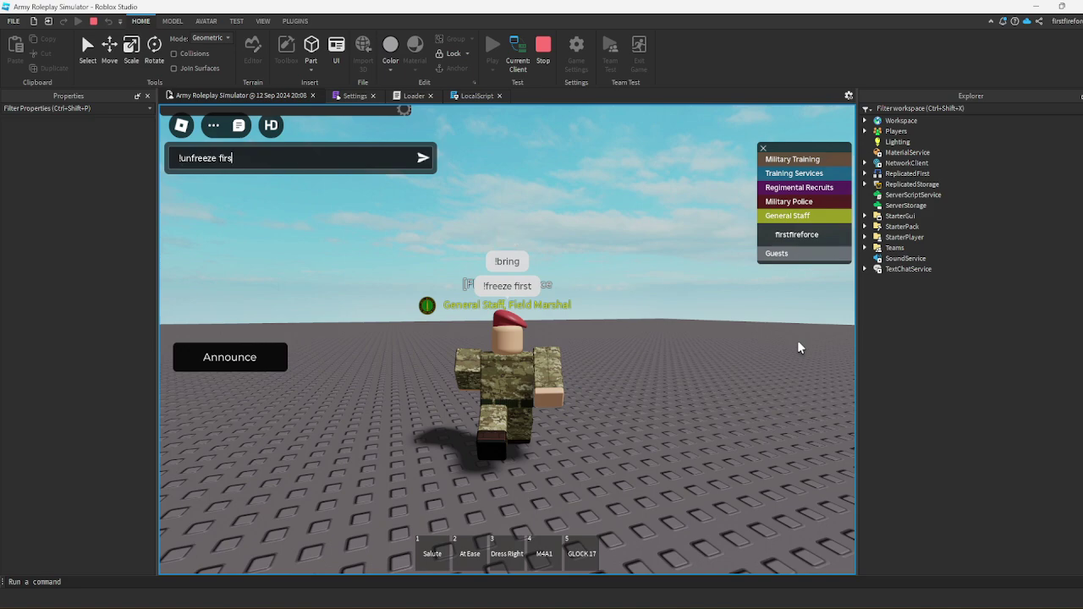
key("Return")
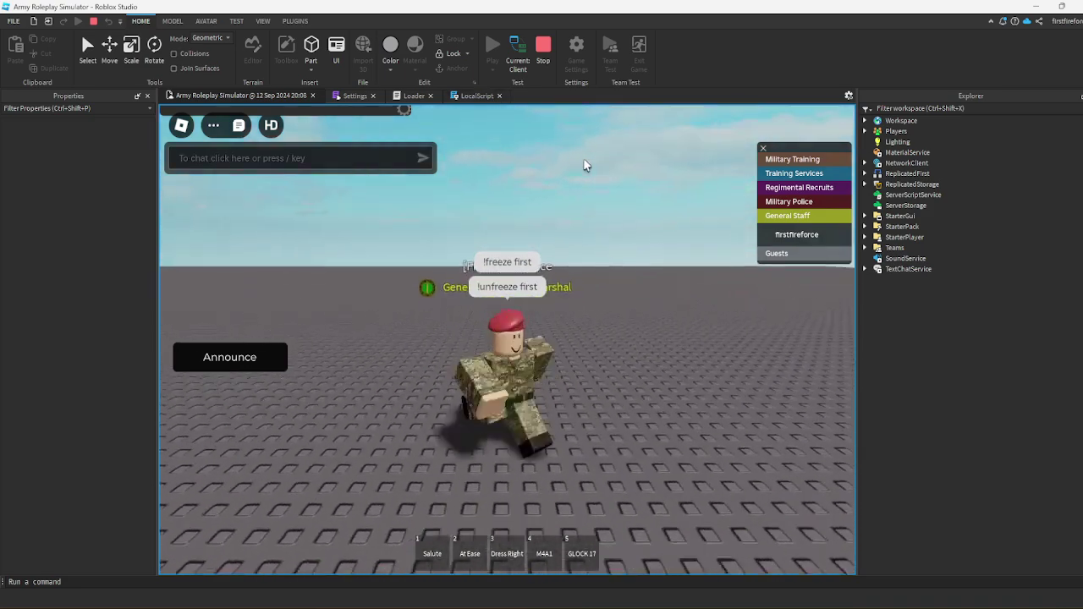
Use the !team chat command to move the player matched by "first" to the Guests team
key("s")
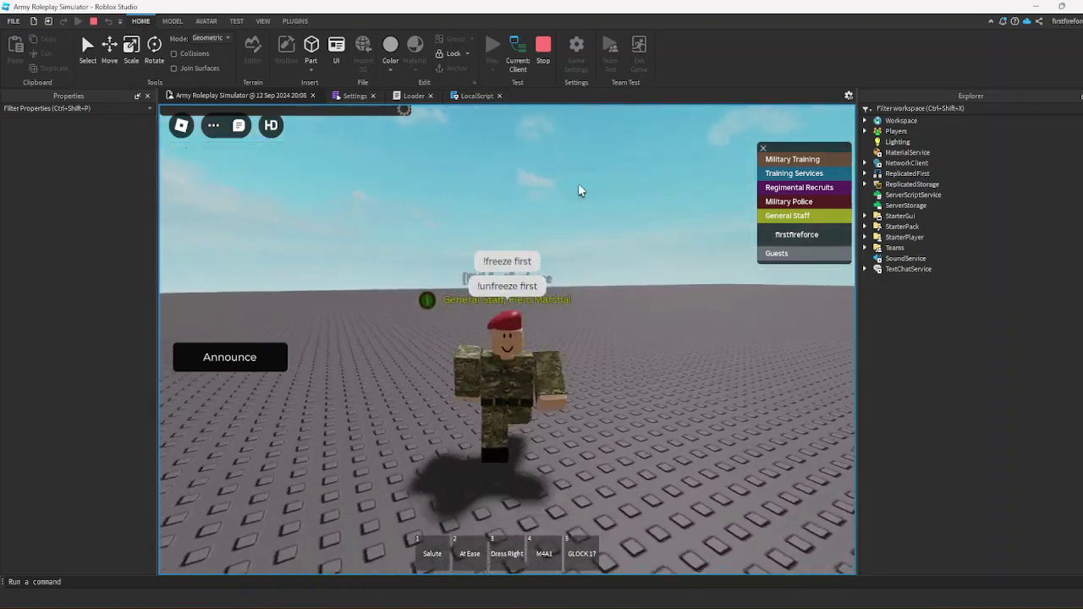
key("slash")
type("!tea")
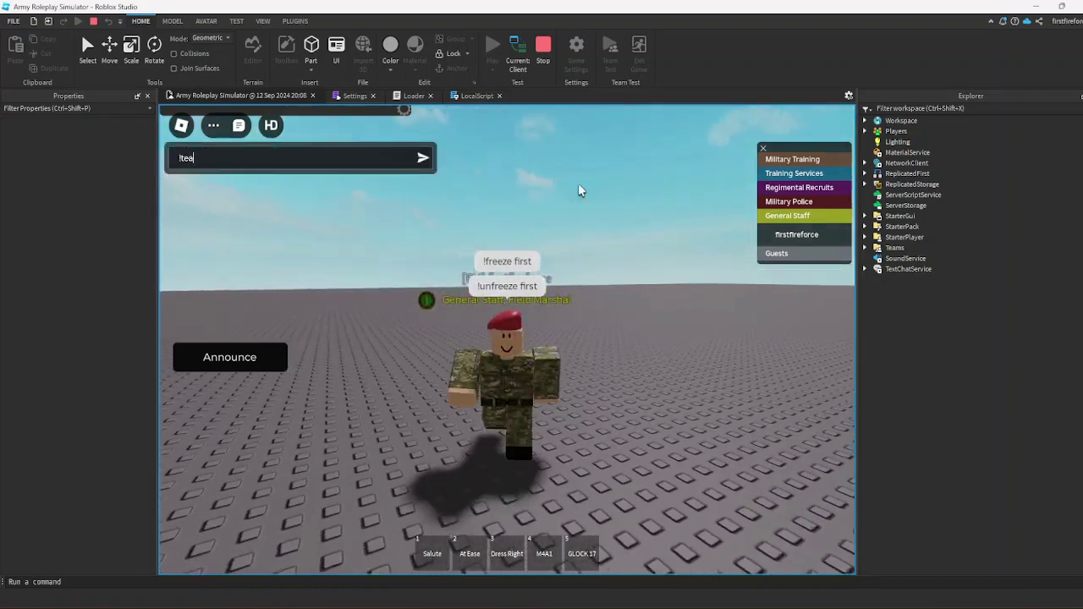
type("m first ")
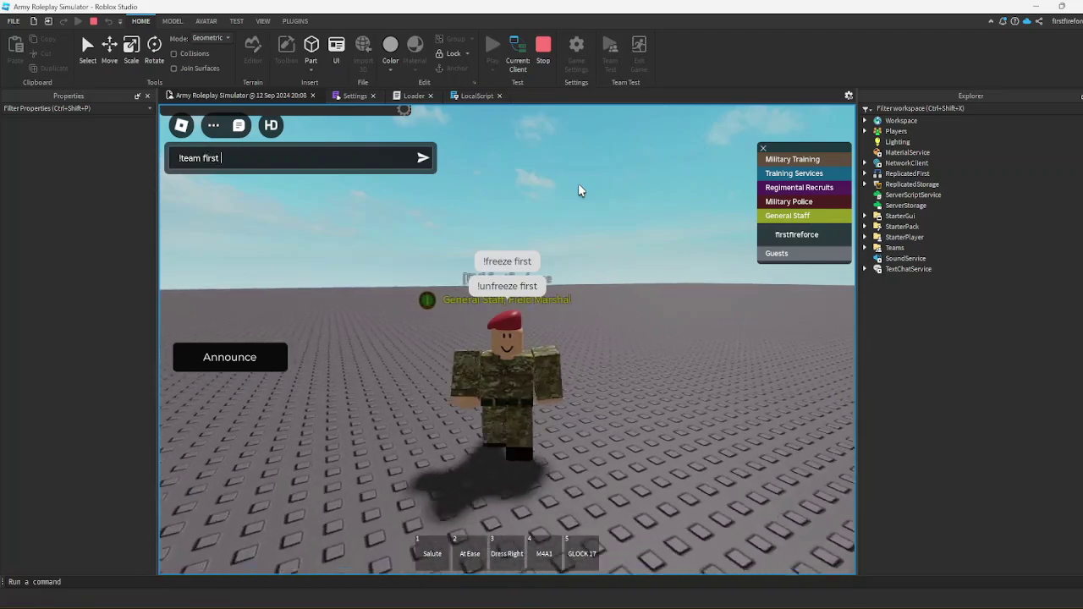
type("guest")
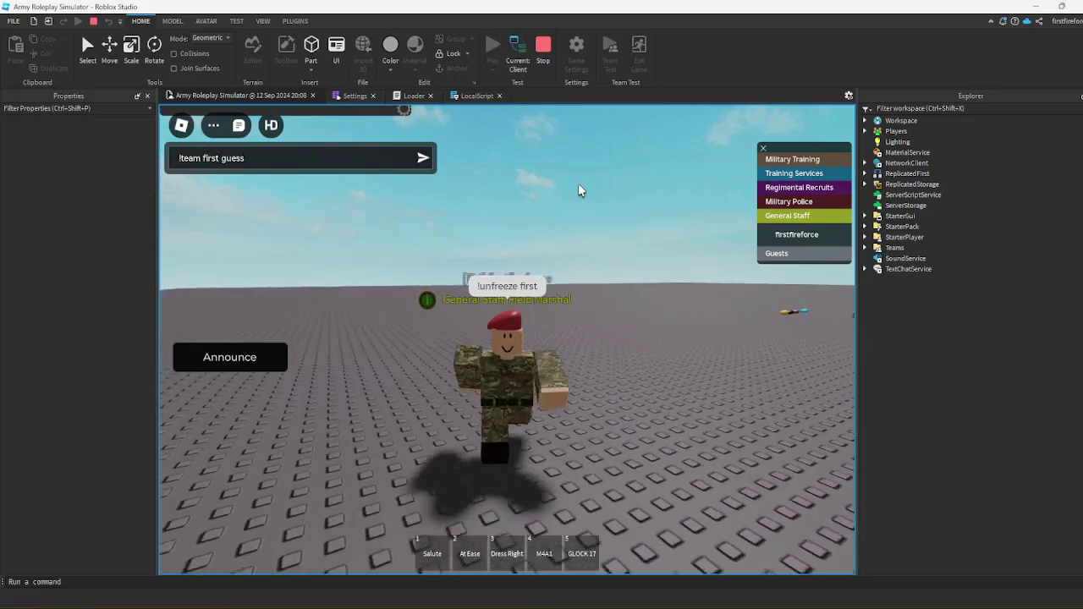
type("s")
key("Return")
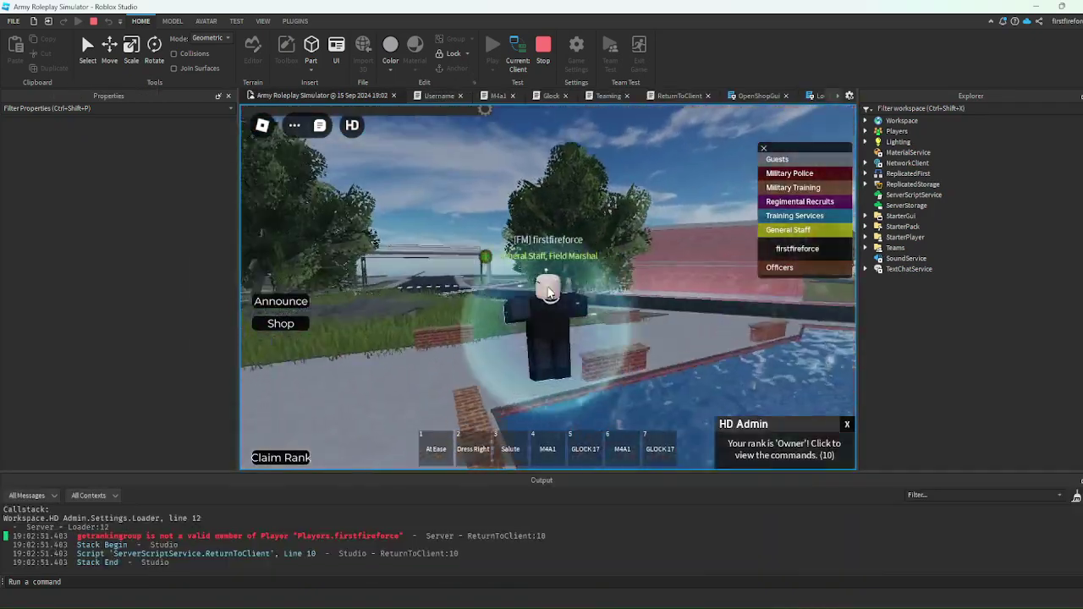
Survey the headquarters area of the base map and start flying with the fly chat command
scroll(548, 292, "up", 5)
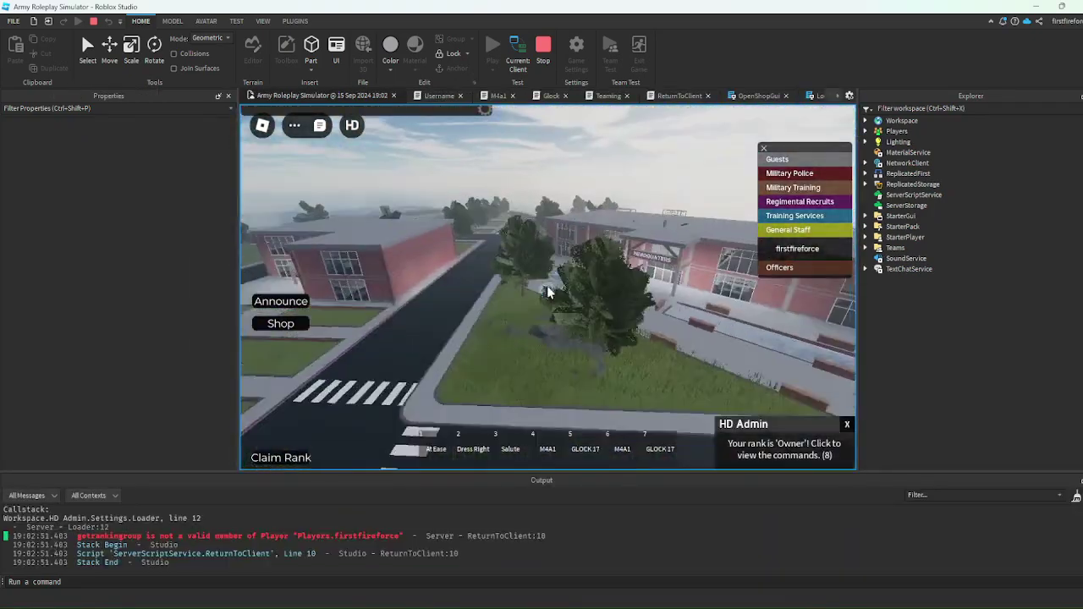
scroll(546, 285, "down", 5)
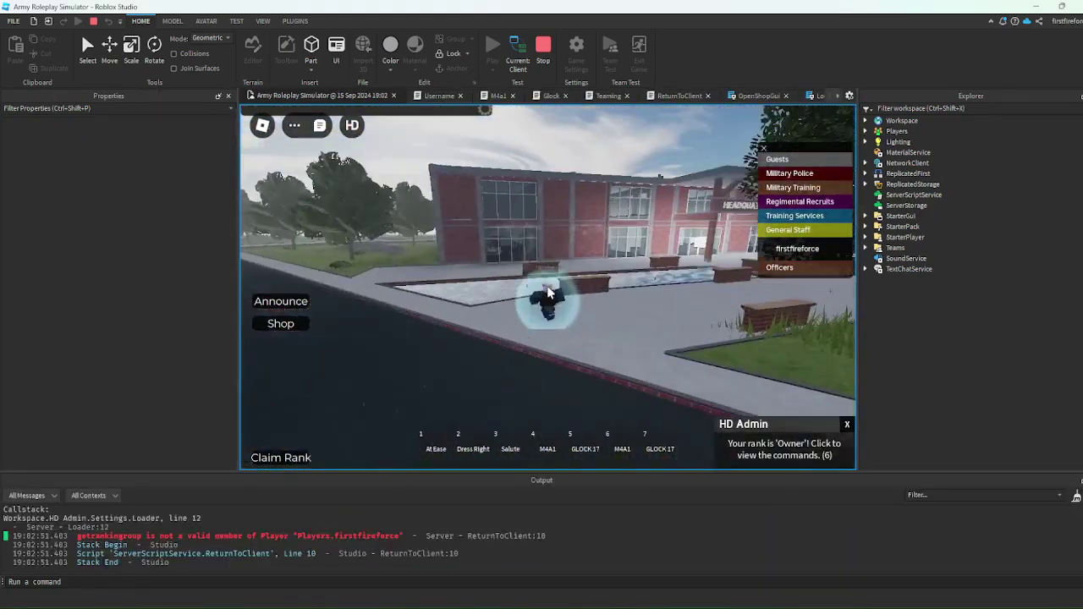
scroll(546, 289, "down", 10)
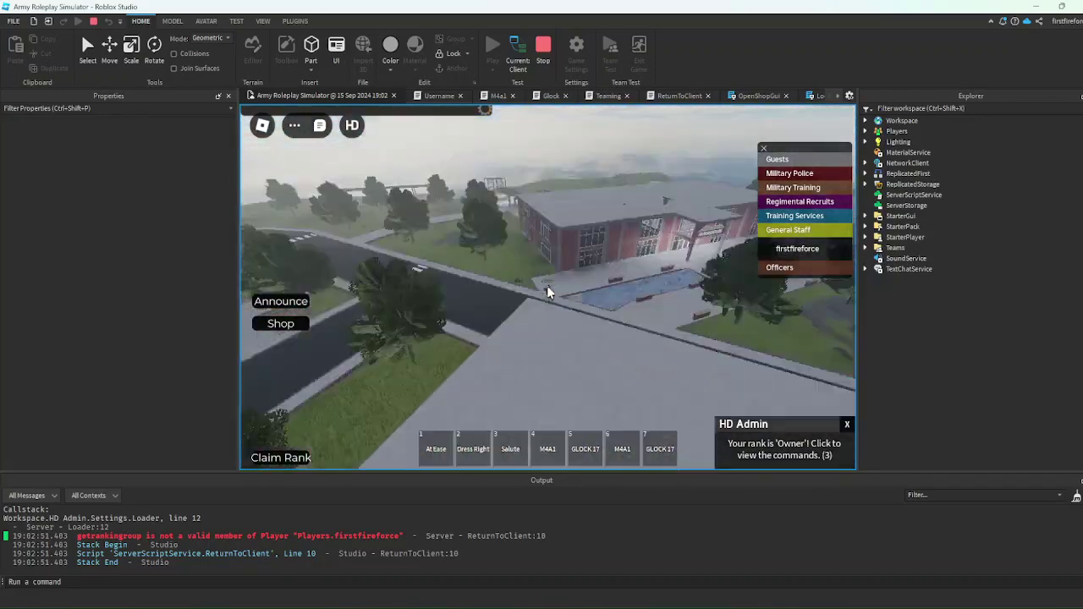
right_click_drag(546, 285, 498, 297)
key("slash")
type(";fly")
key("Return")
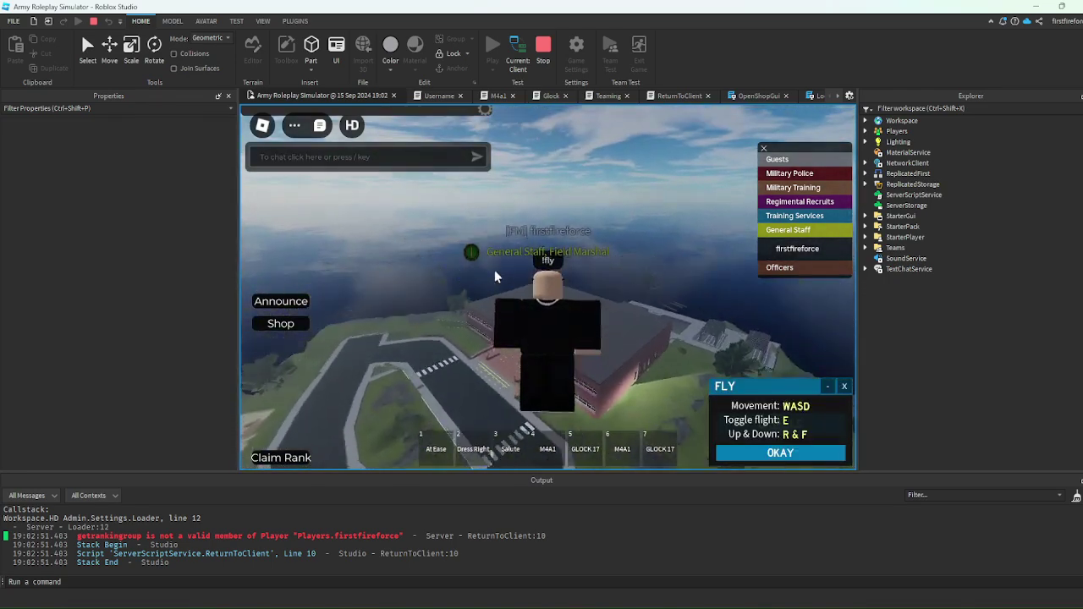
key("e")
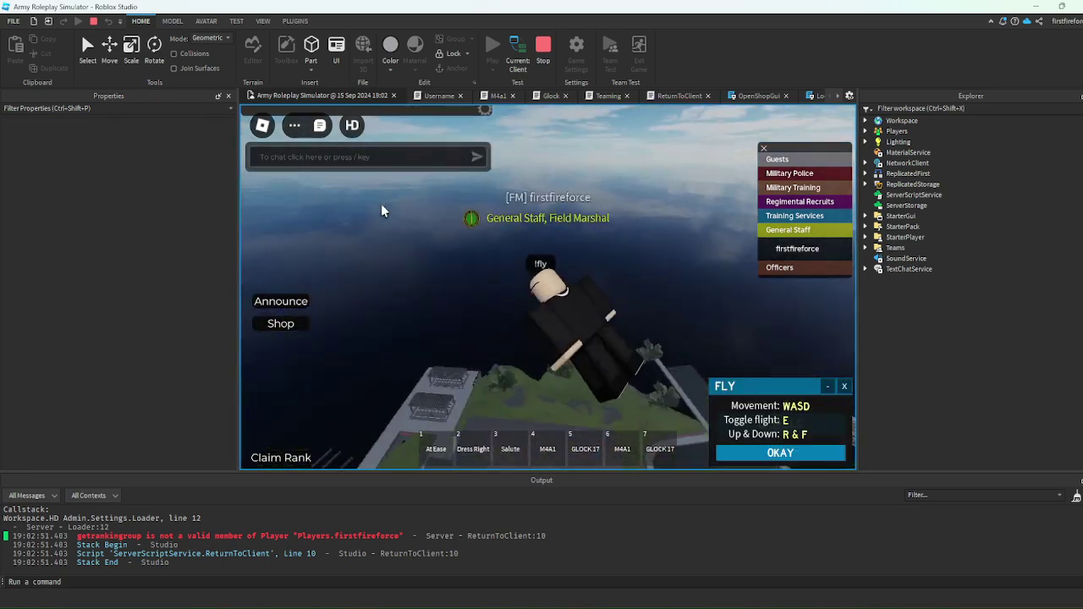
Fly over the base's buildings, marked lots and obstacle course, then come down at the Quartermaster building
right_click_drag(391, 218, 548, 292)
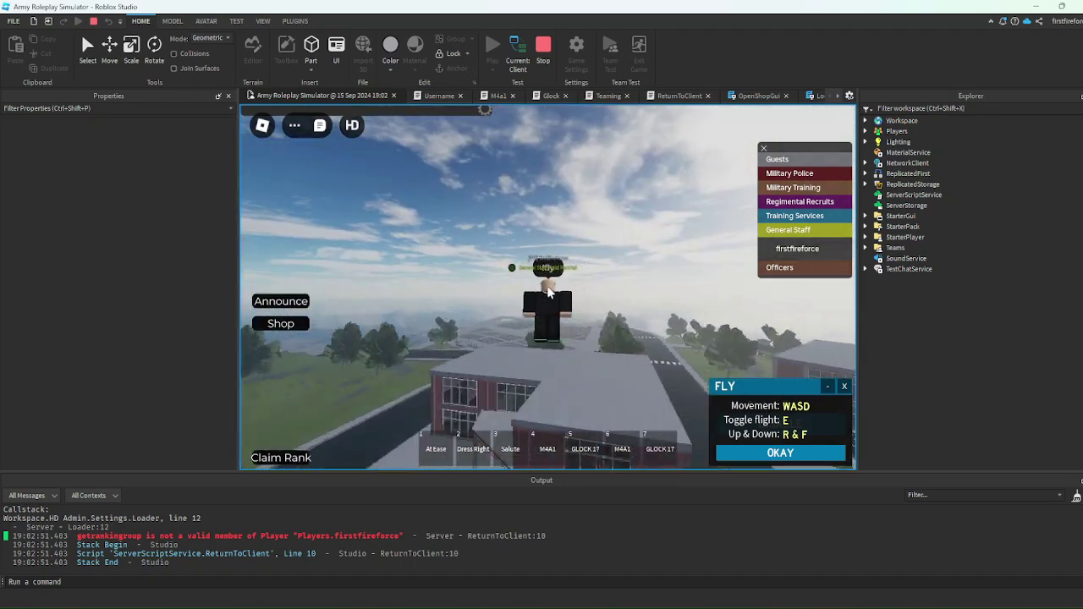
key("w")
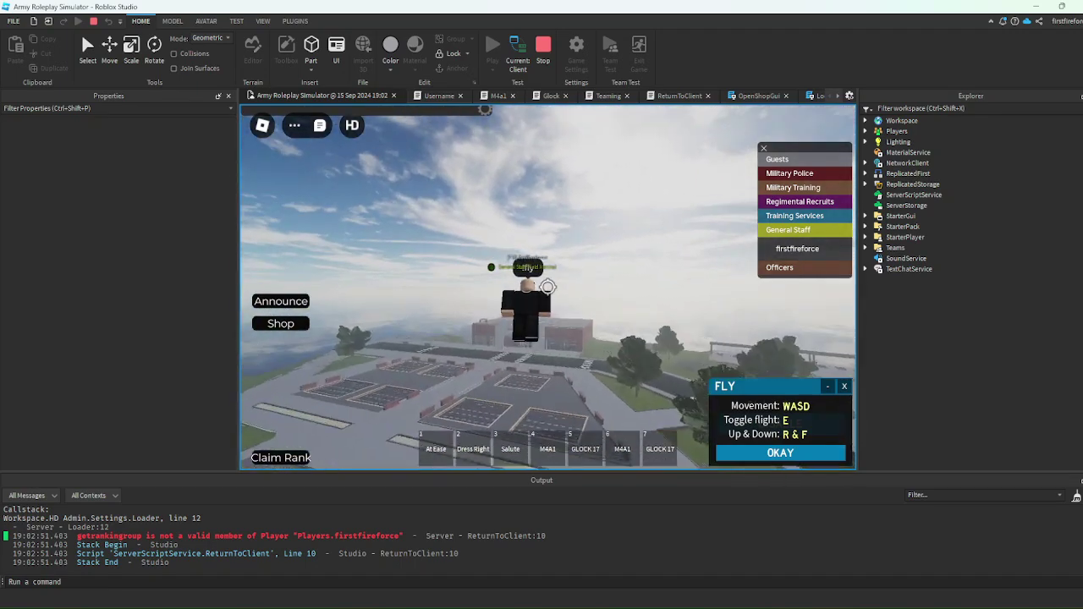
key("w")
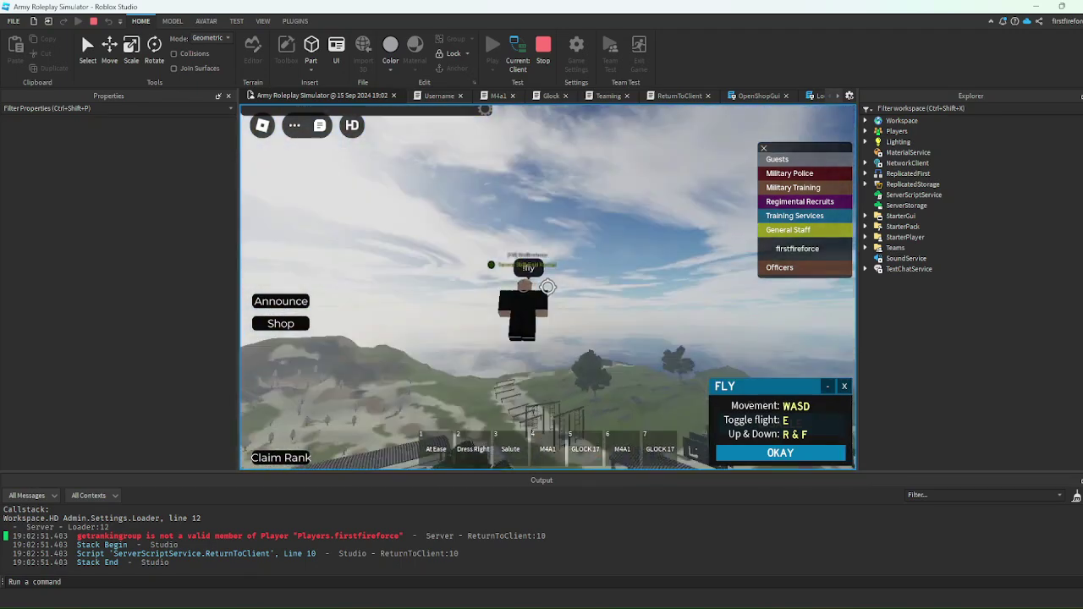
key("w")
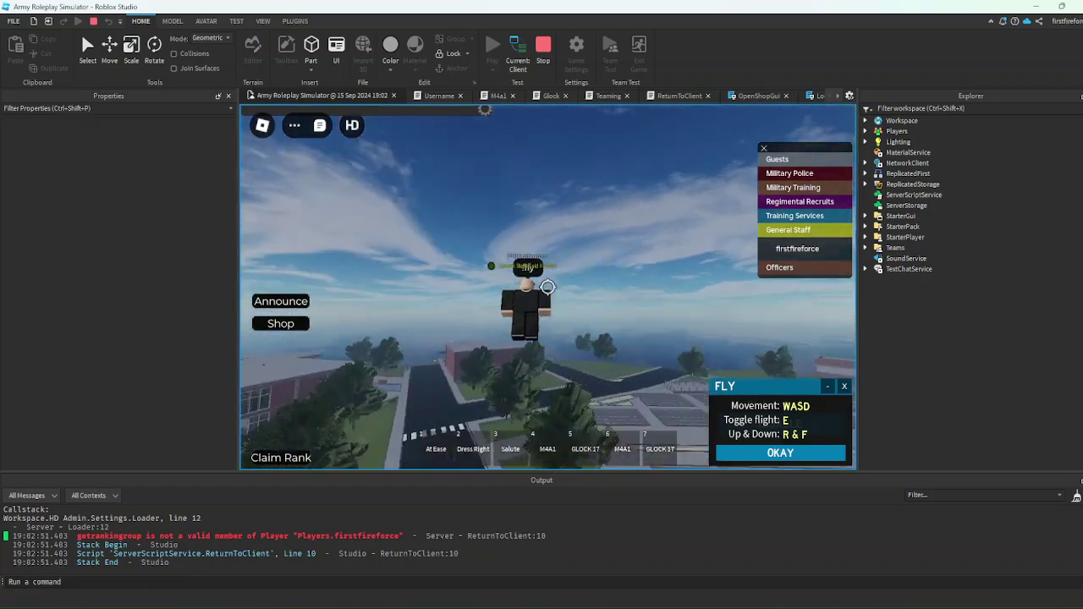
key("w")
key("w")
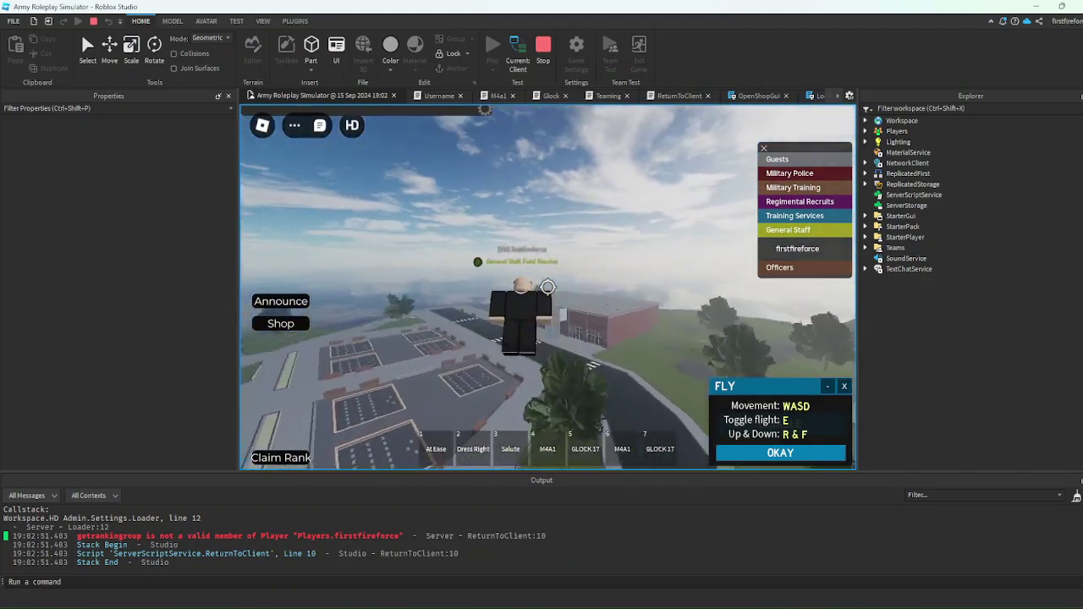
key("w")
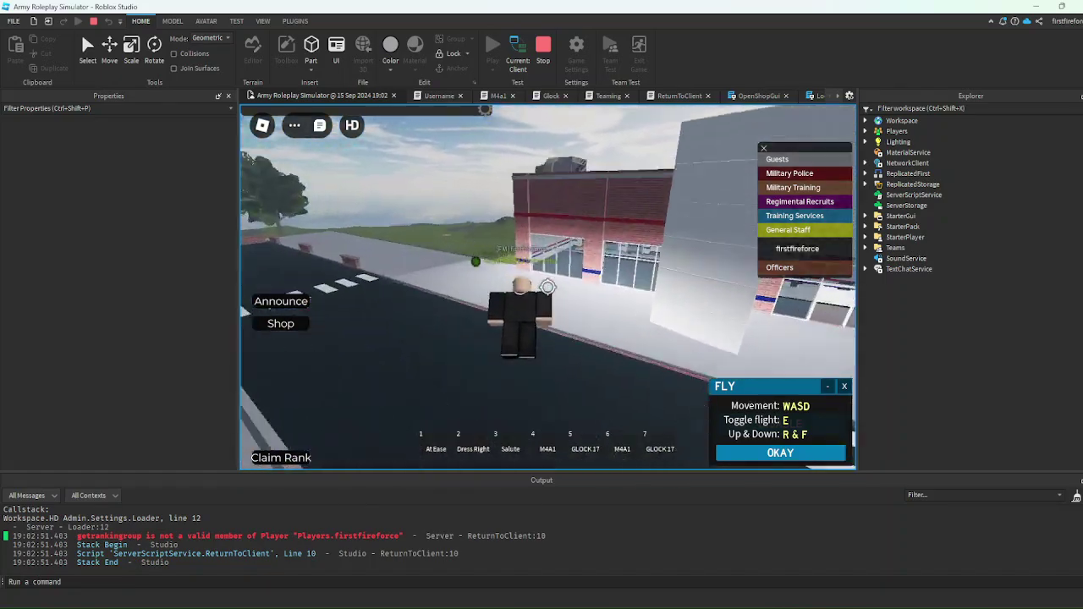
key("s")
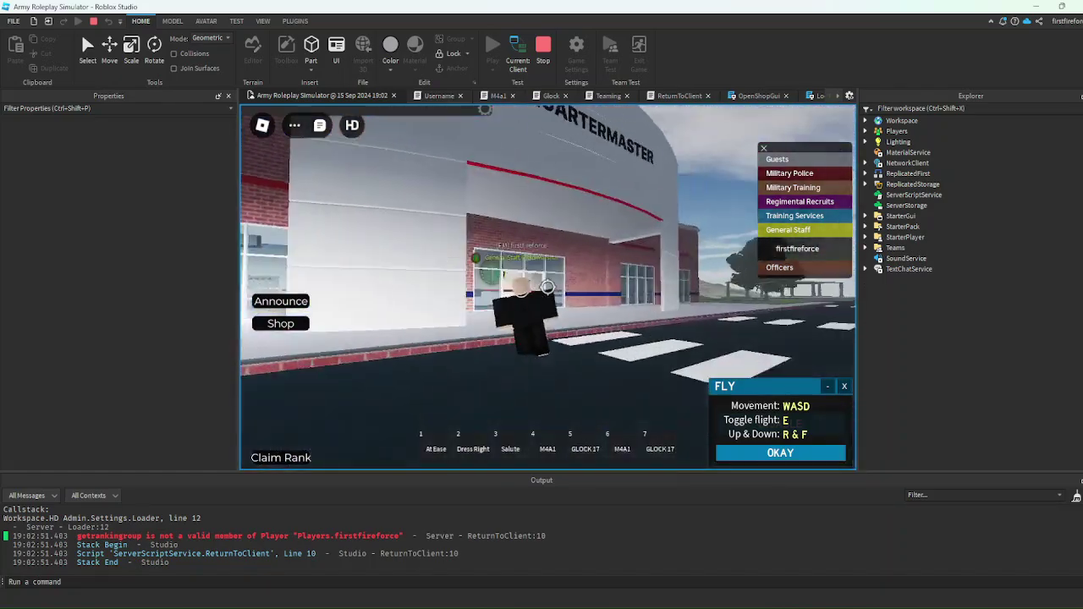
Enter the Quartermaster building and put the camouflage uniform on the character
key("w")
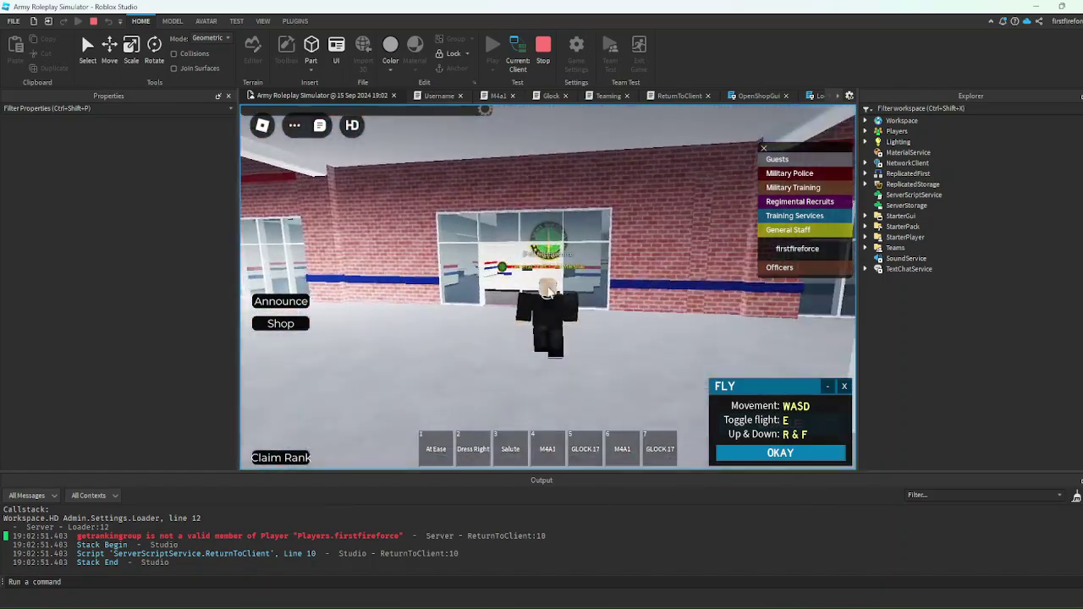
key("w")
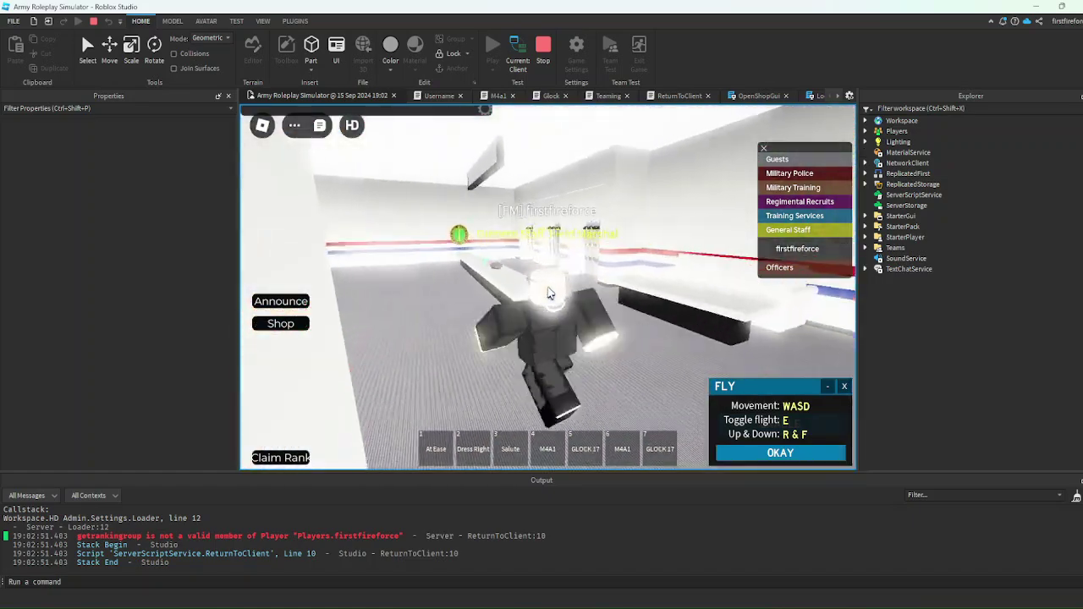
key("w")
key("a")
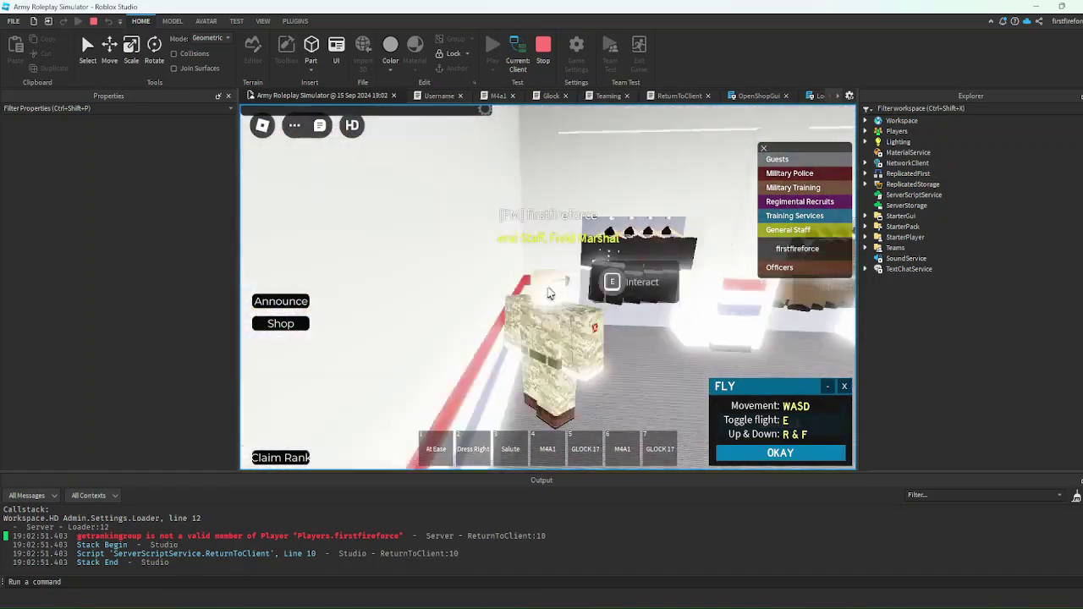
Walk past the Quartermaster's uniform racks and change the character from camouflage into the black dress uniform
key("s")
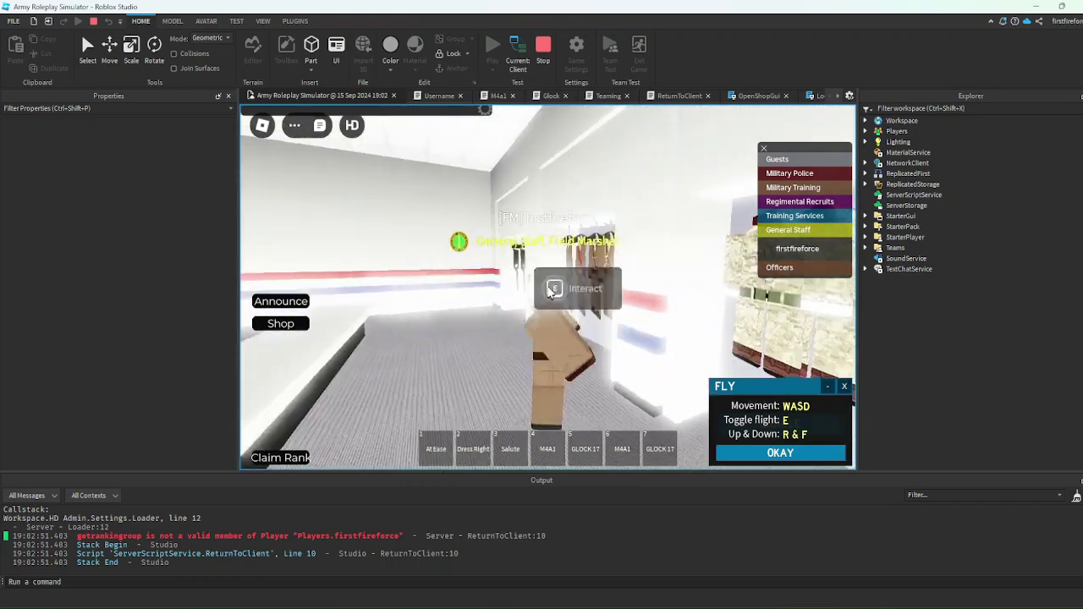
left_click(551, 291)
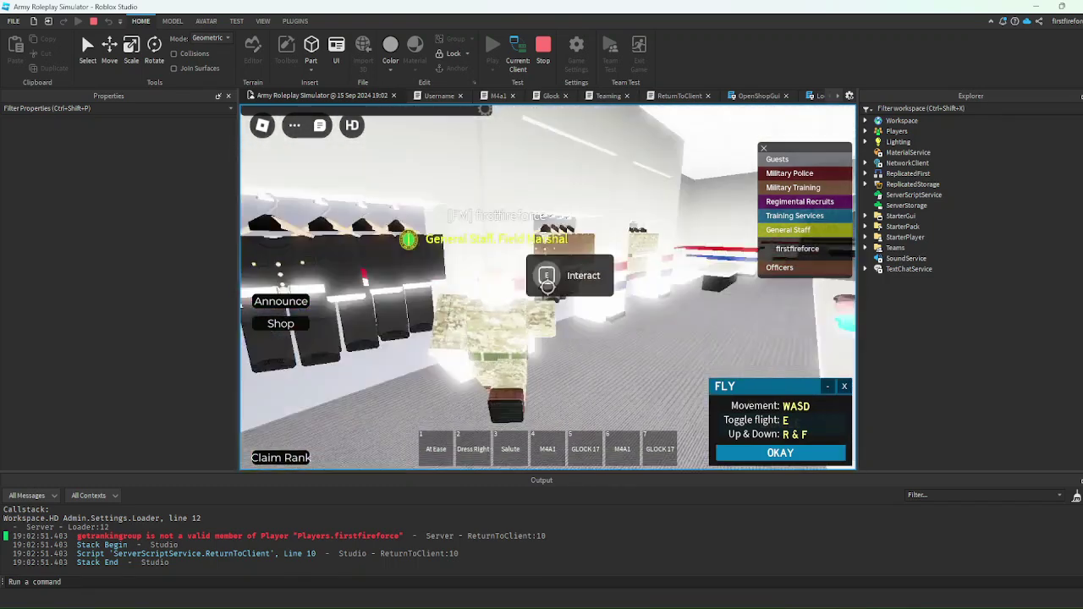
key("w")
key("w")
key("w")
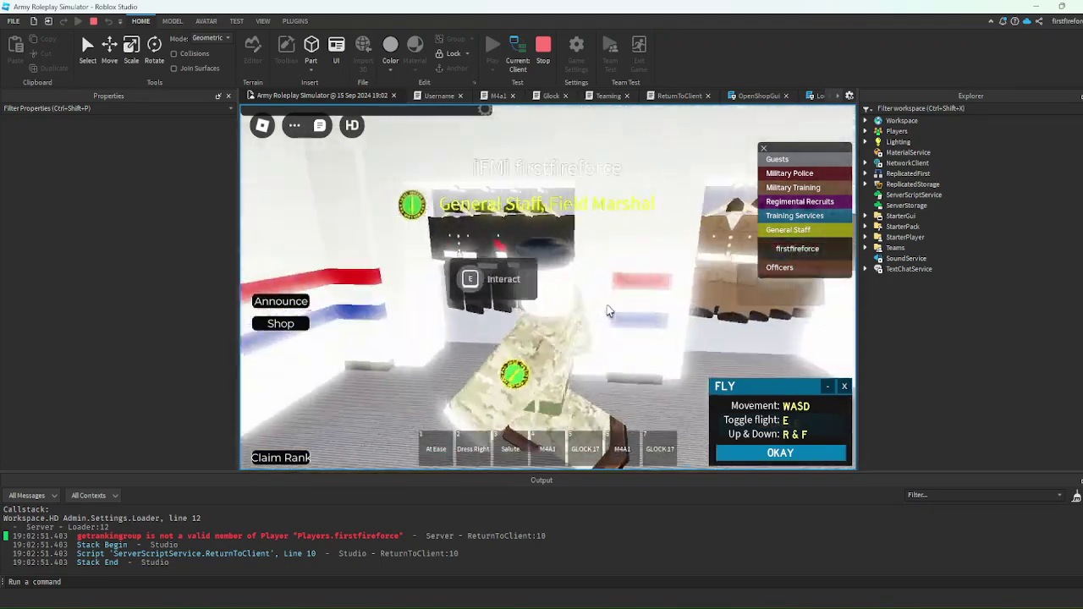
left_click(548, 287)
key("w")
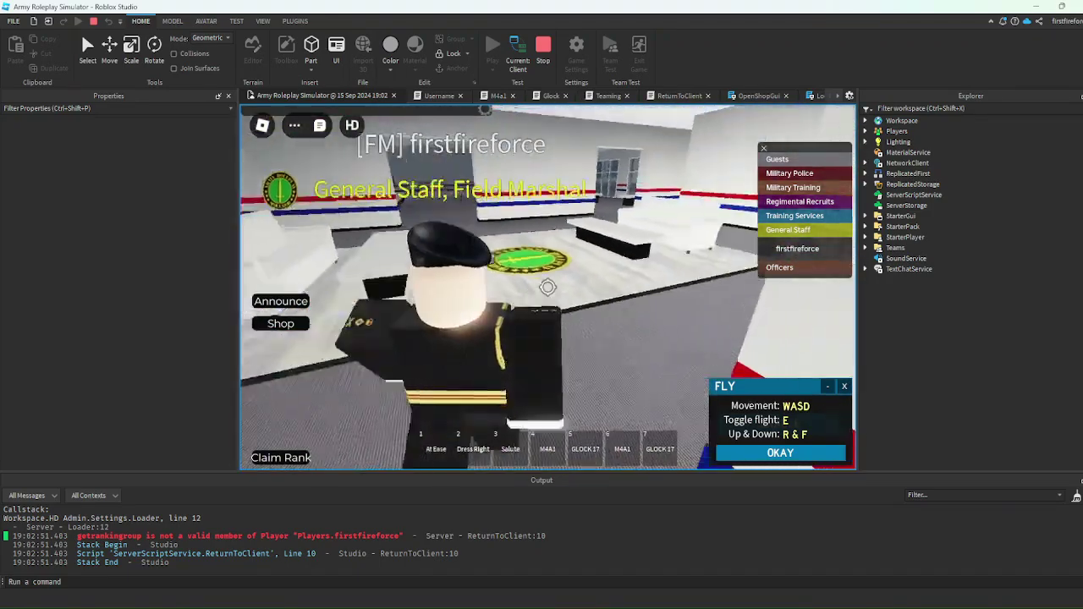
key("w")
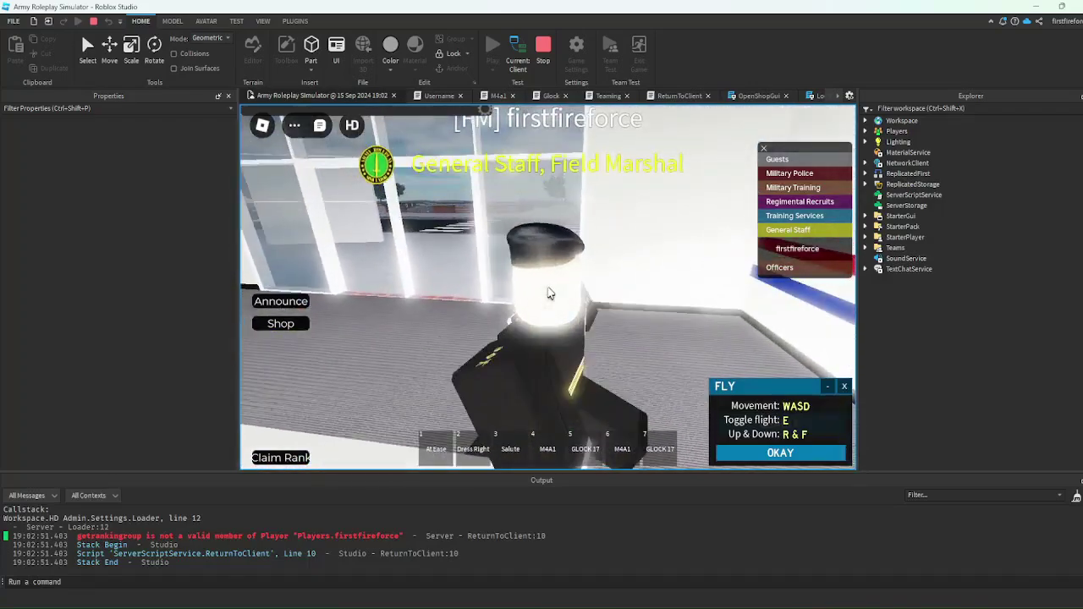
Fly over the obstacle course and the headquarters frontage, and land on the headquarters roof beside the rig and the row of caps
scroll(547, 292, "down", 10)
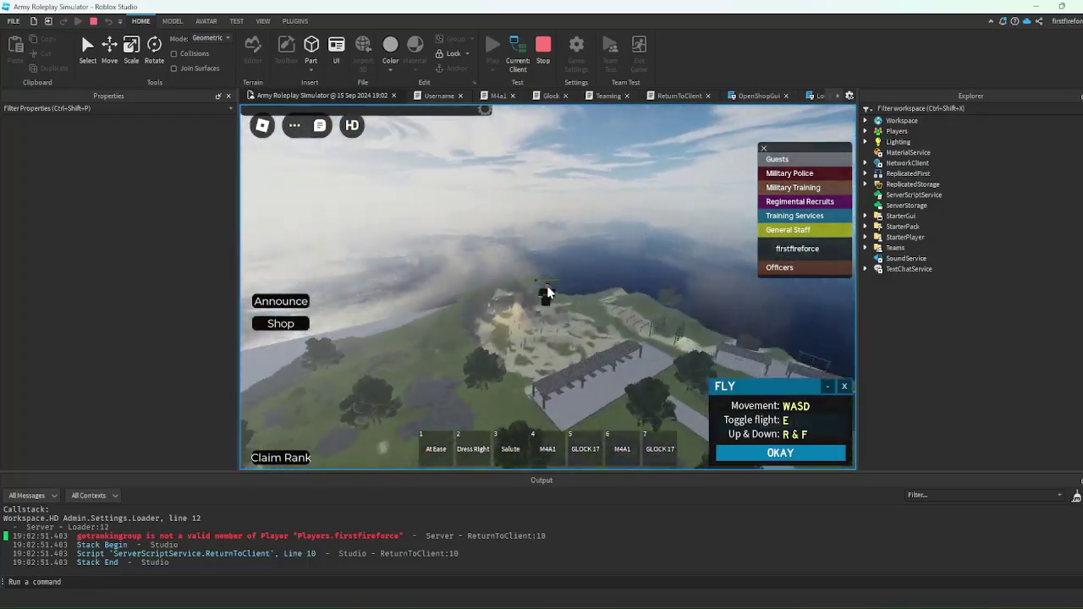
scroll(548, 292, "up", 10)
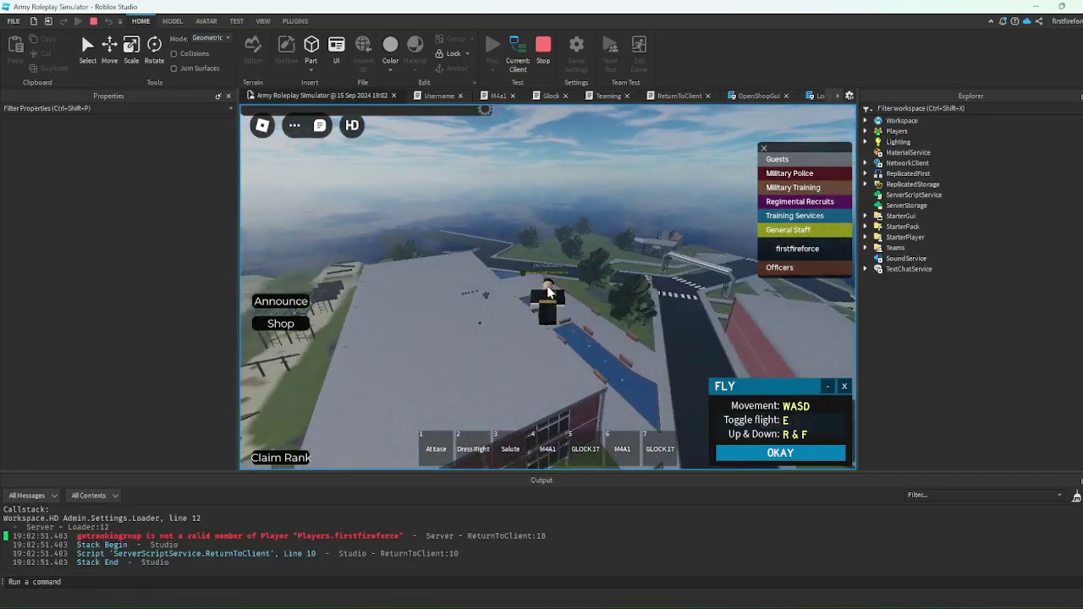
key("w")
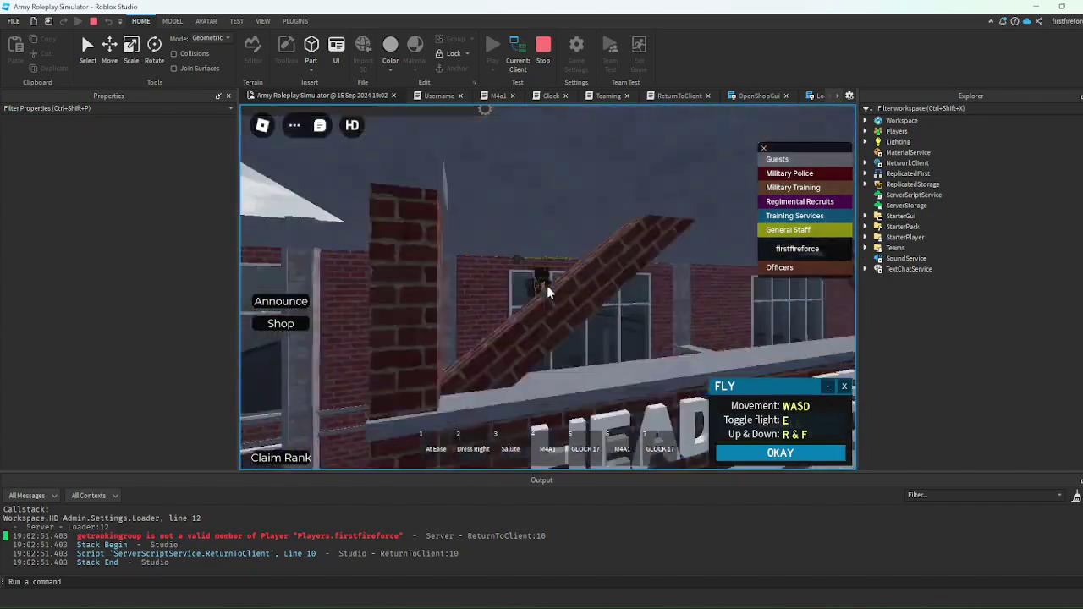
scroll(547, 291, "down", 5)
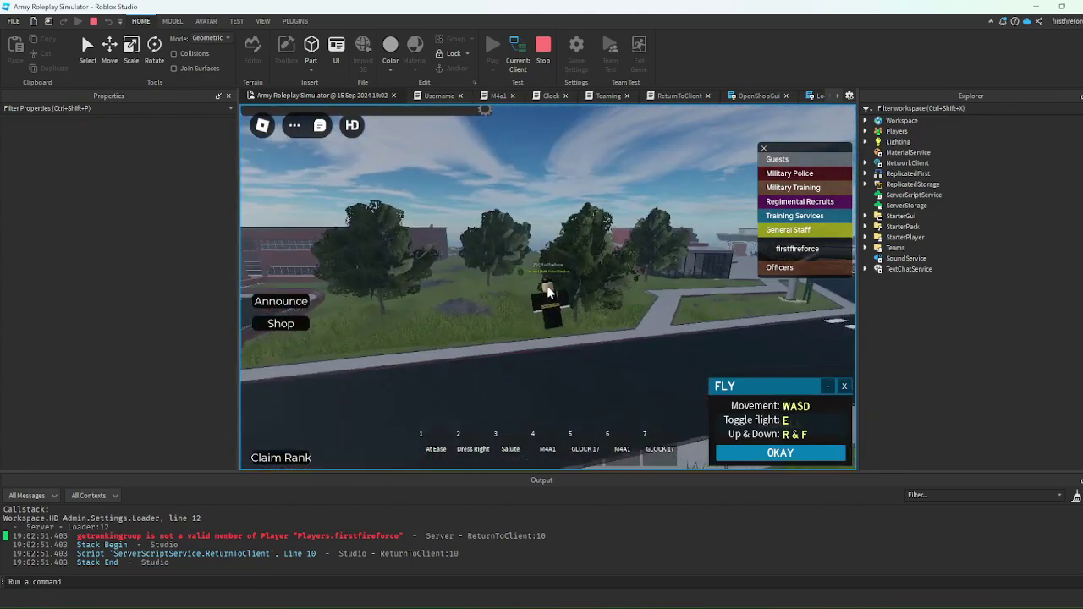
scroll(547, 292, "up", 4)
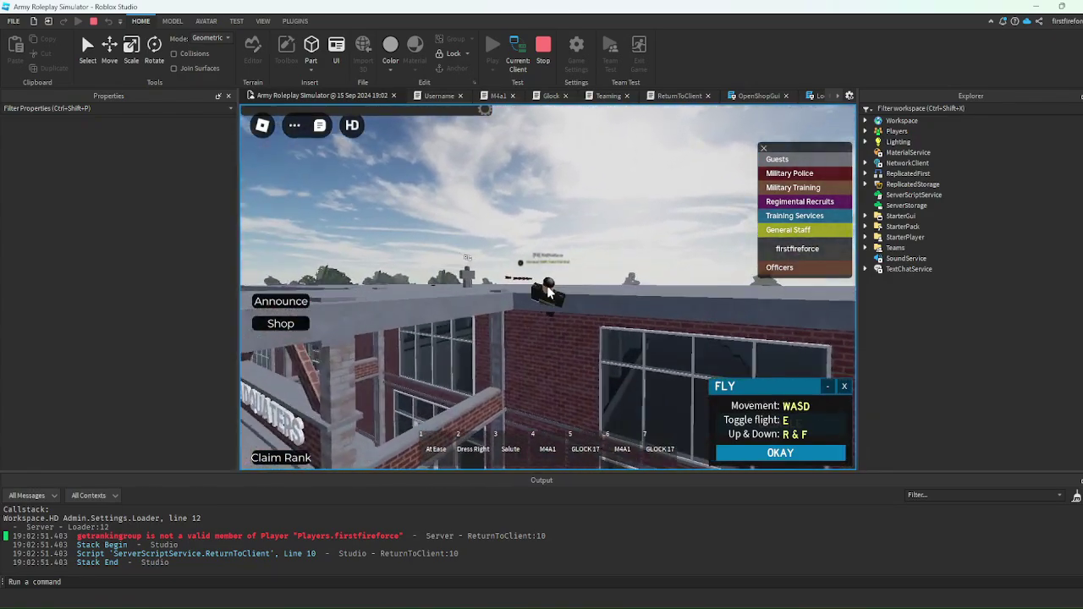
key("w")
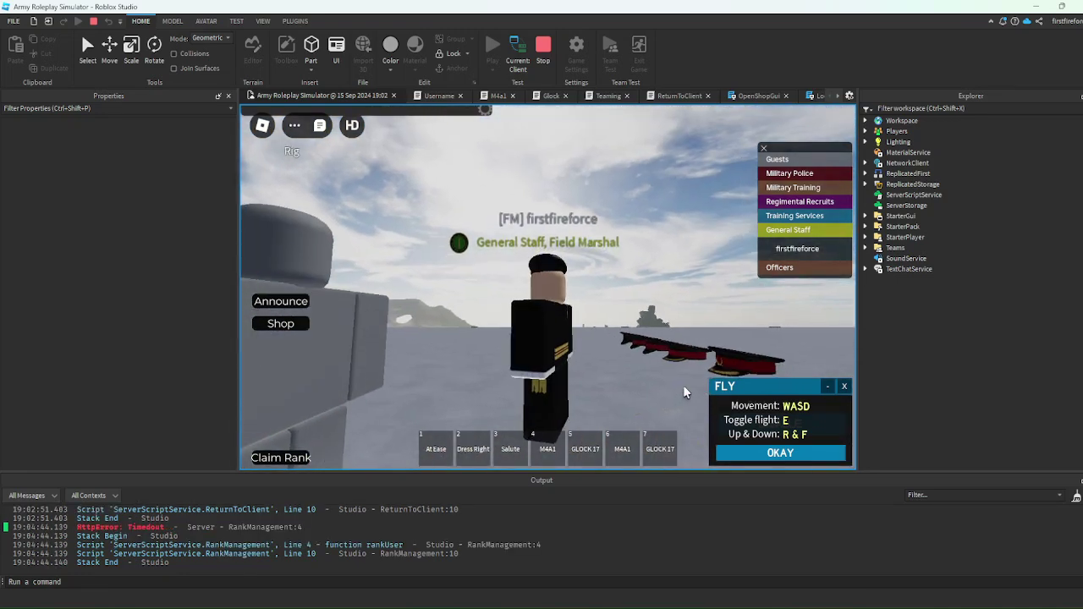
key("shift")
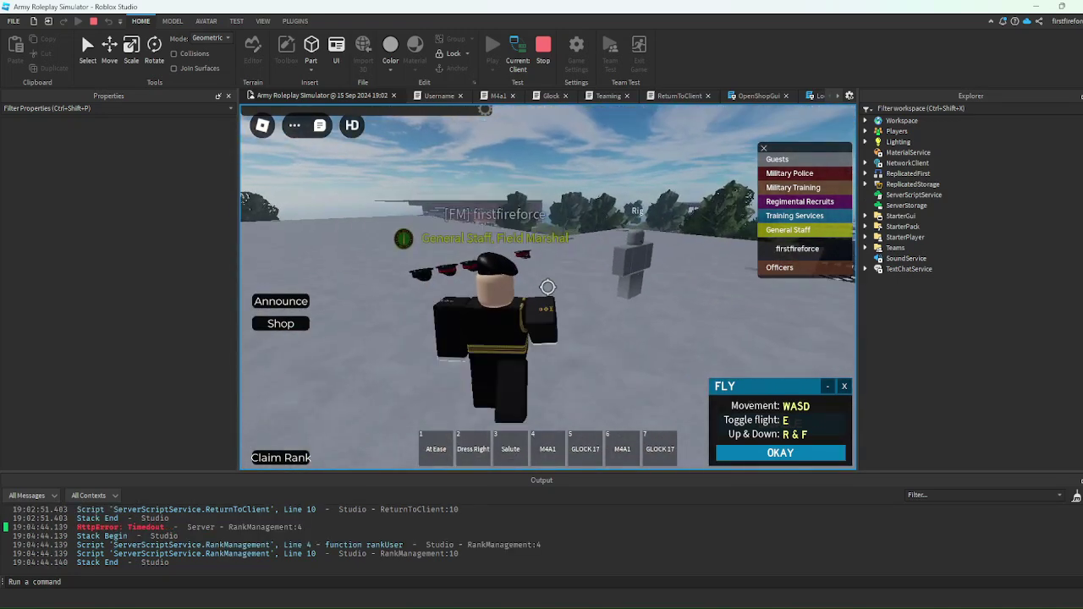
Go down to the headquarters entrance and tour the interior, following the corridor to the staircase and the pillared hall
key("w")
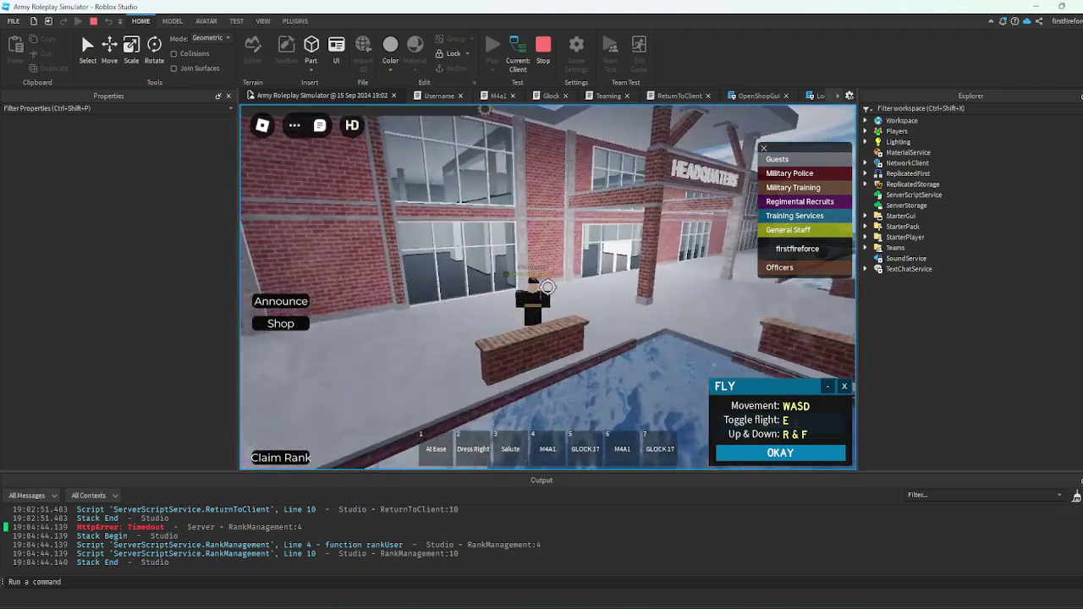
key("w")
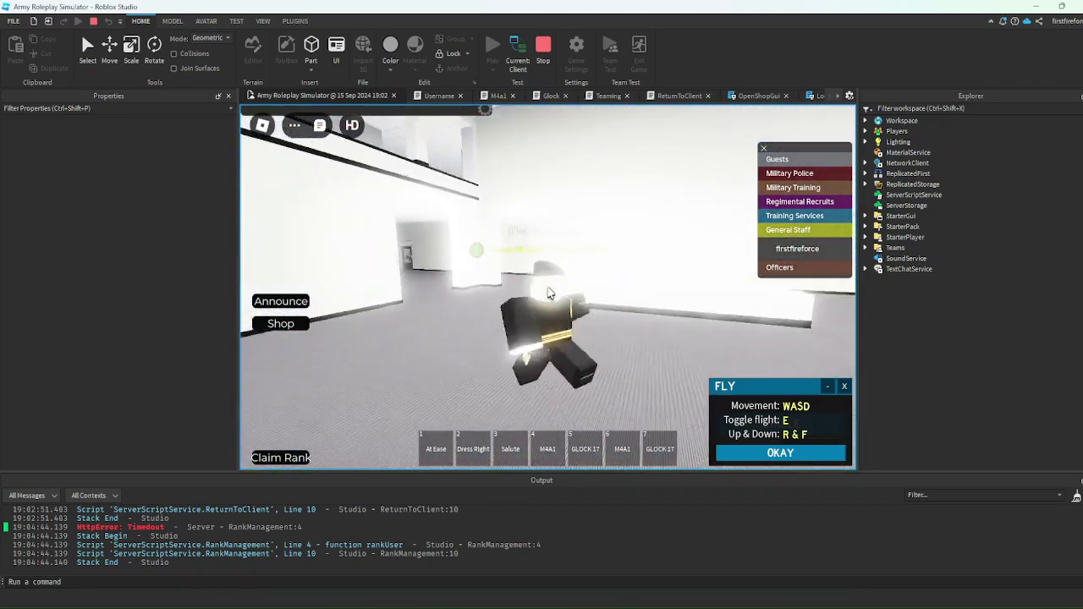
key("w")
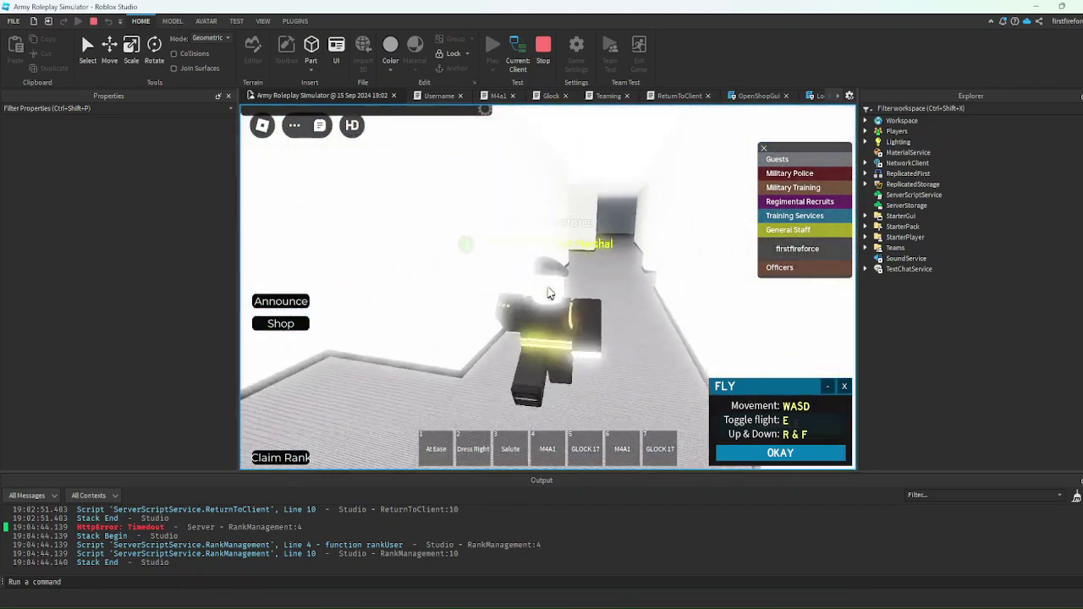
key("w")
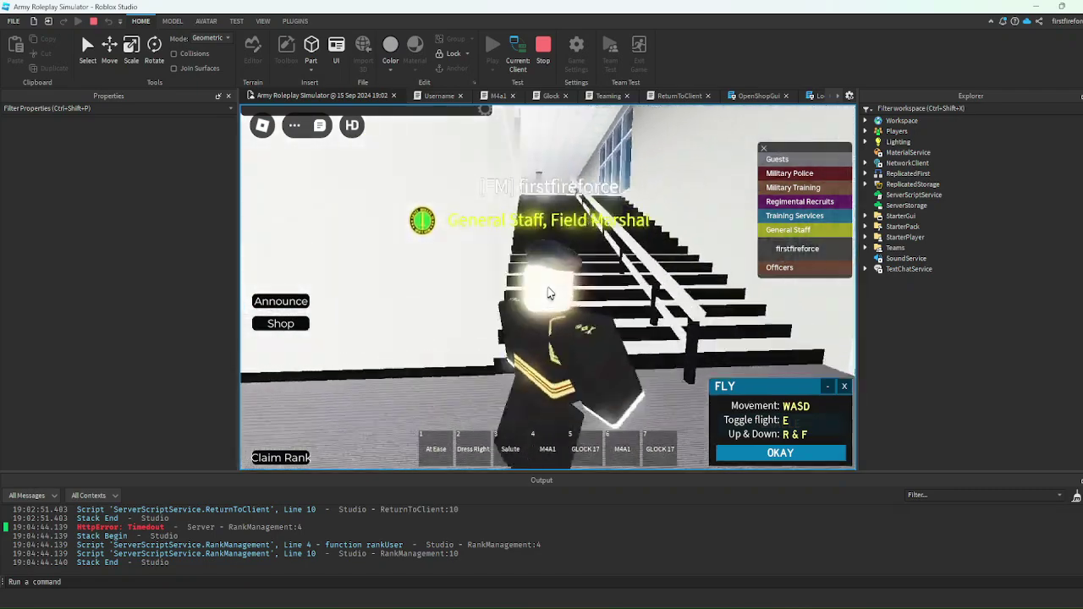
key("w")
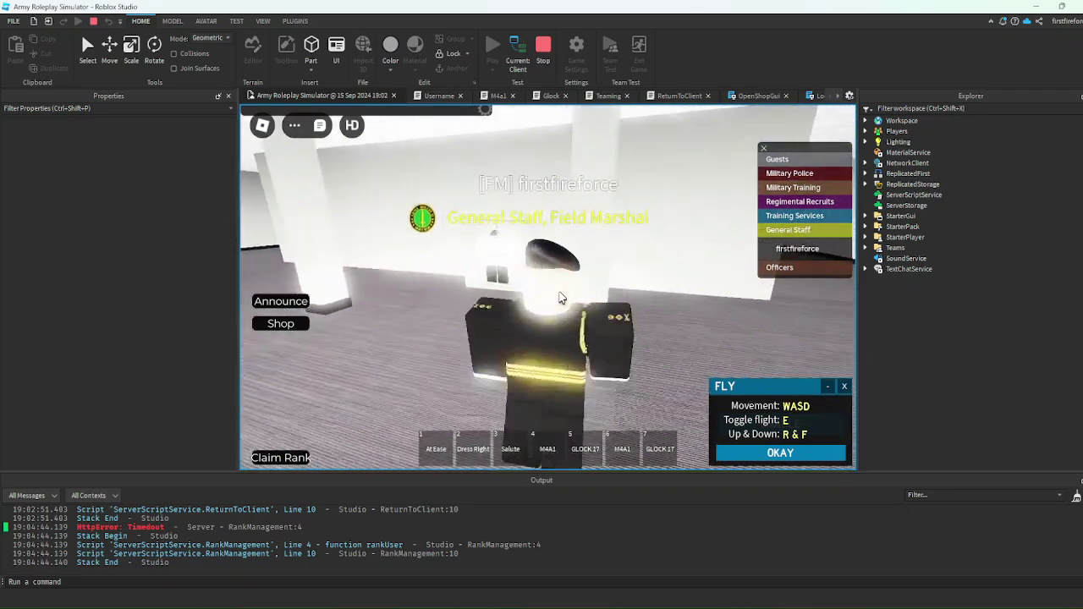
Fly up to the headquarters roof in the white dress uniform and examine the uniform from close up and from a distance
key("w")
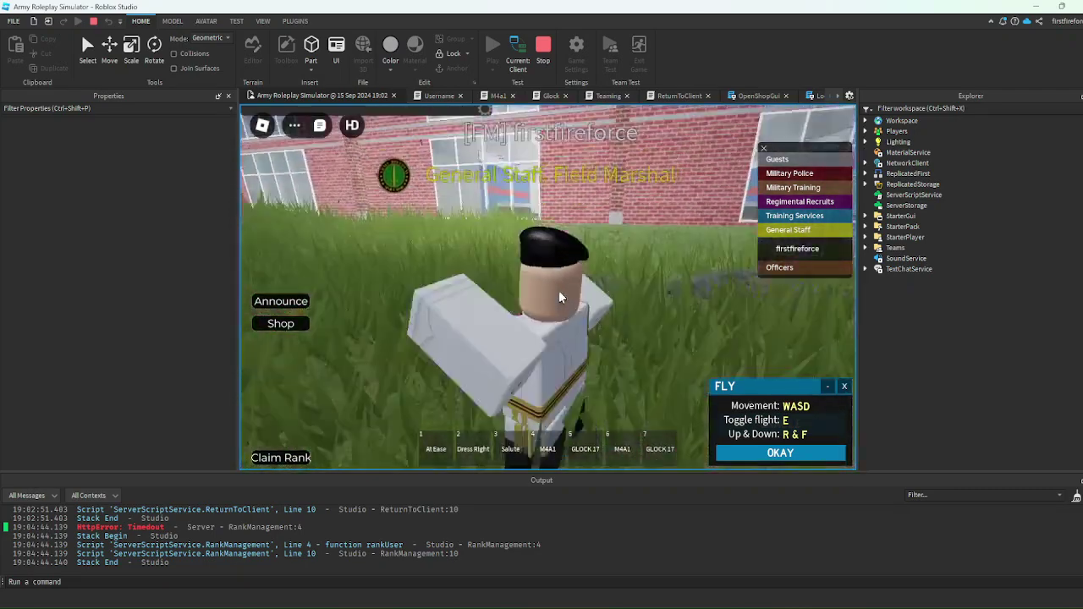
key("e")
key("f")
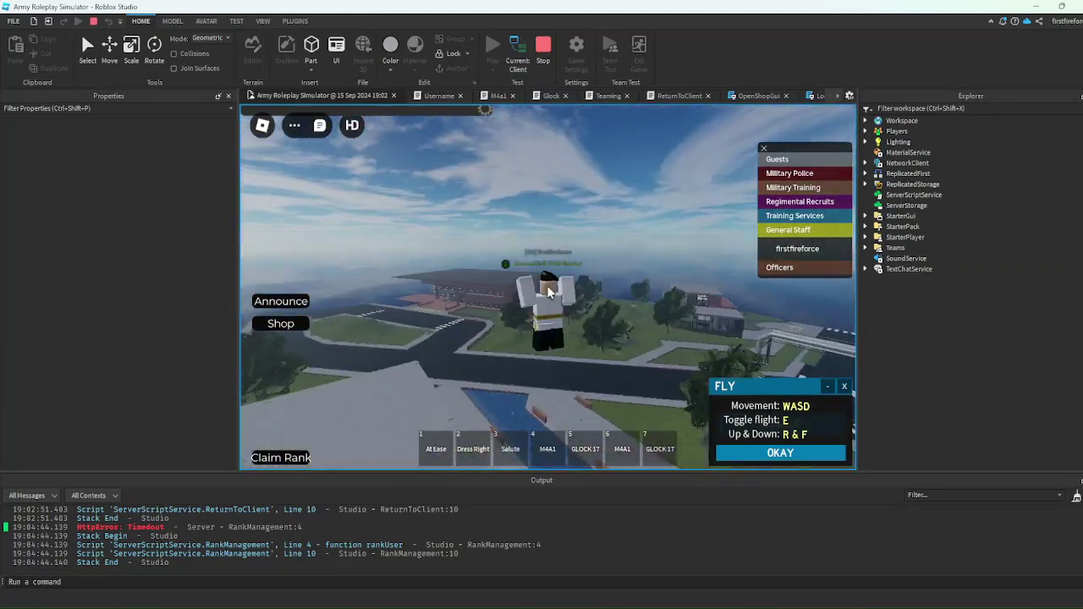
scroll(546, 292, "up", 5)
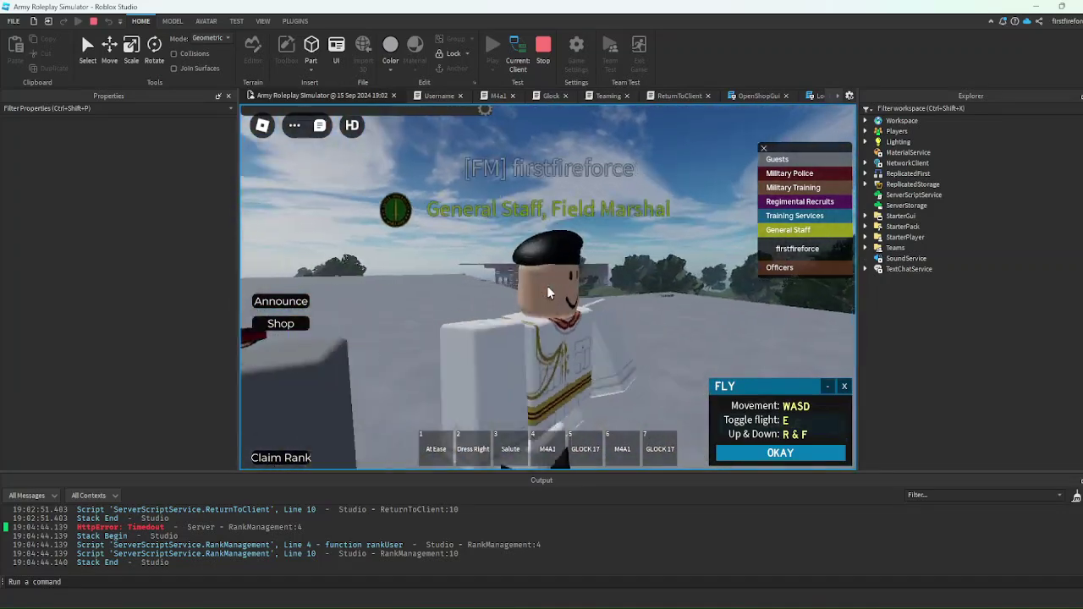
scroll(546, 292, "down", 5)
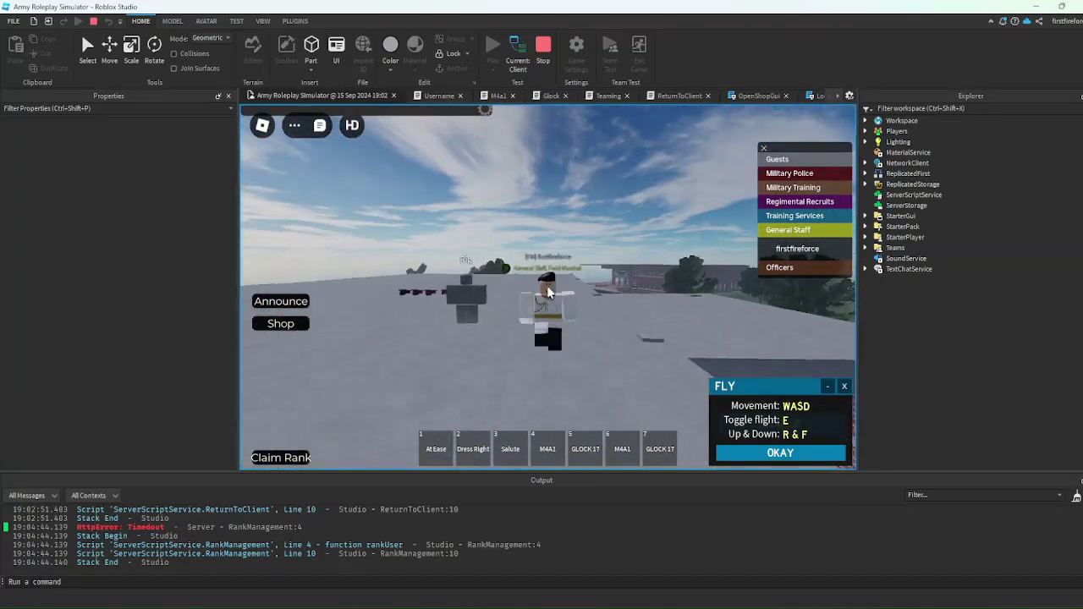
scroll(546, 292, "up", 3)
Open the in-game shop to view its weapon and rank items, and close it again
right_click_drag(645, 330, 650, 331)
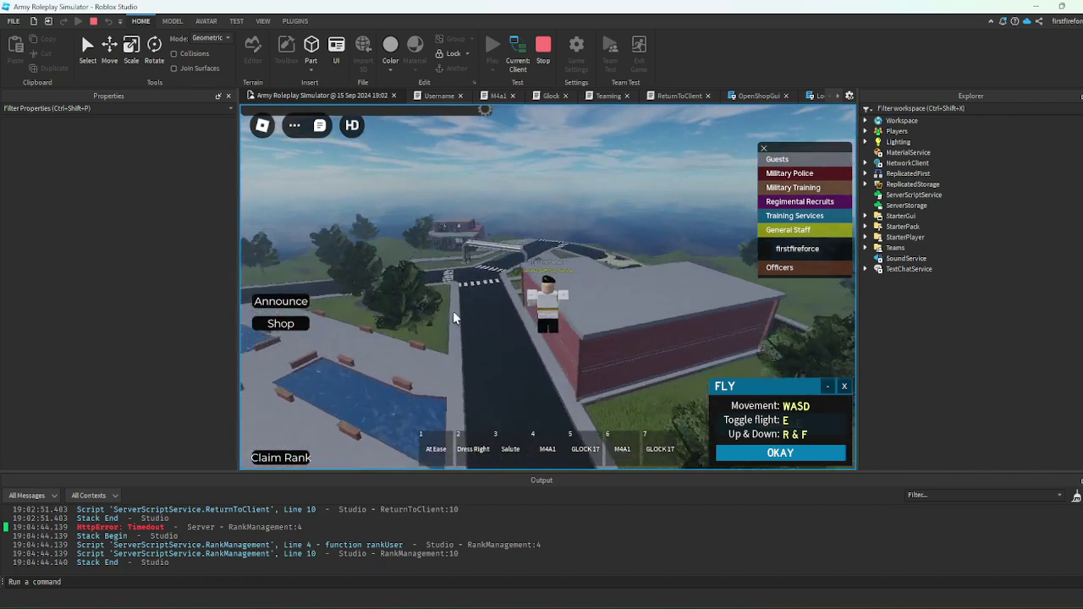
left_click(272, 325)
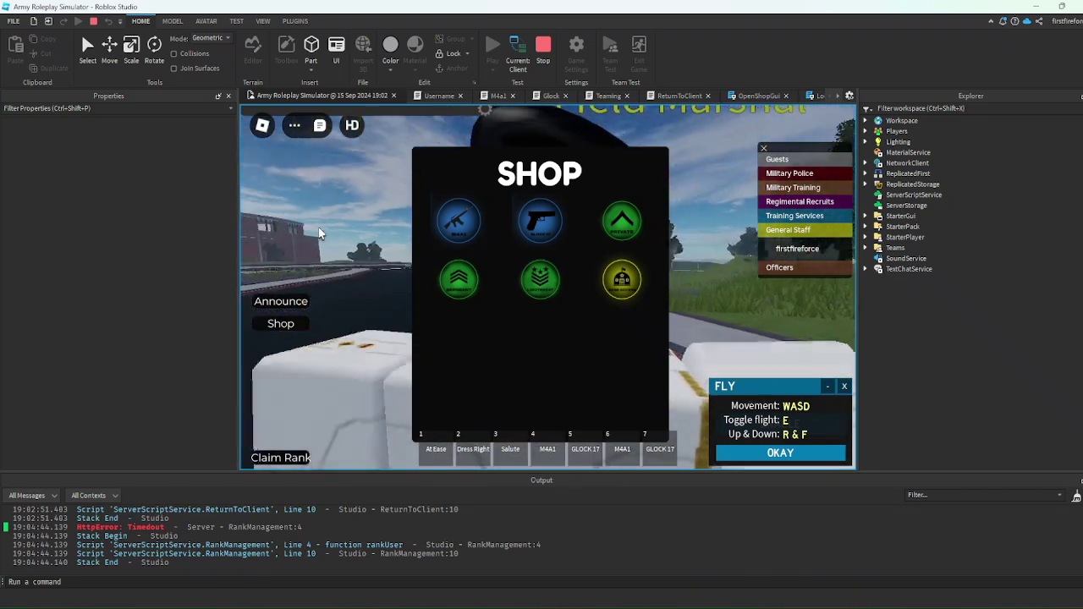
left_click(281, 327)
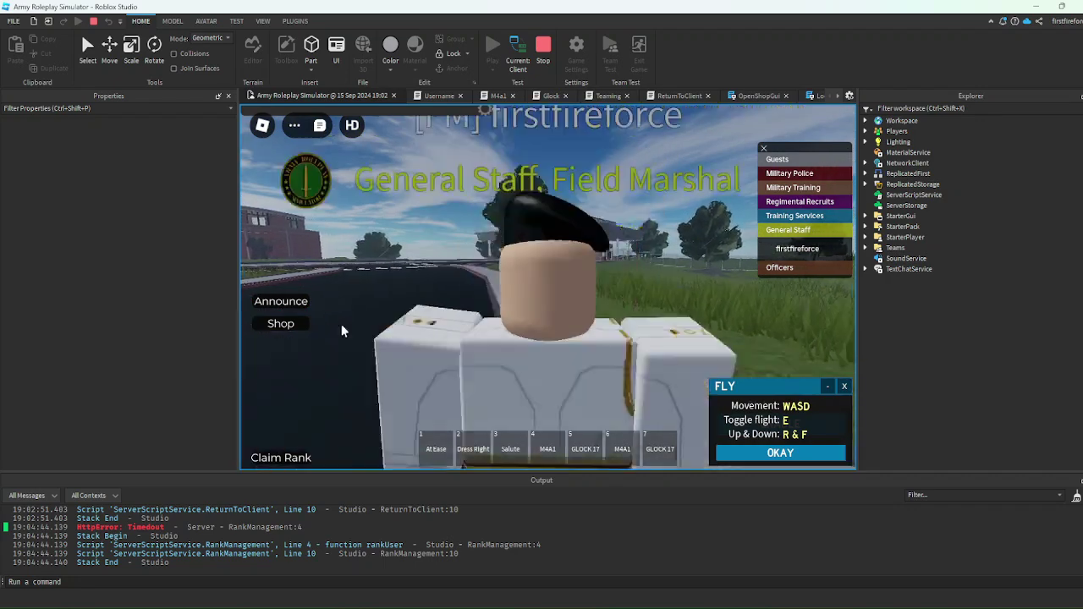
Fly over the entrance gate, the brick buildings and the lake, and land on the road outside the gate checkpoint
key("e")
key("r")
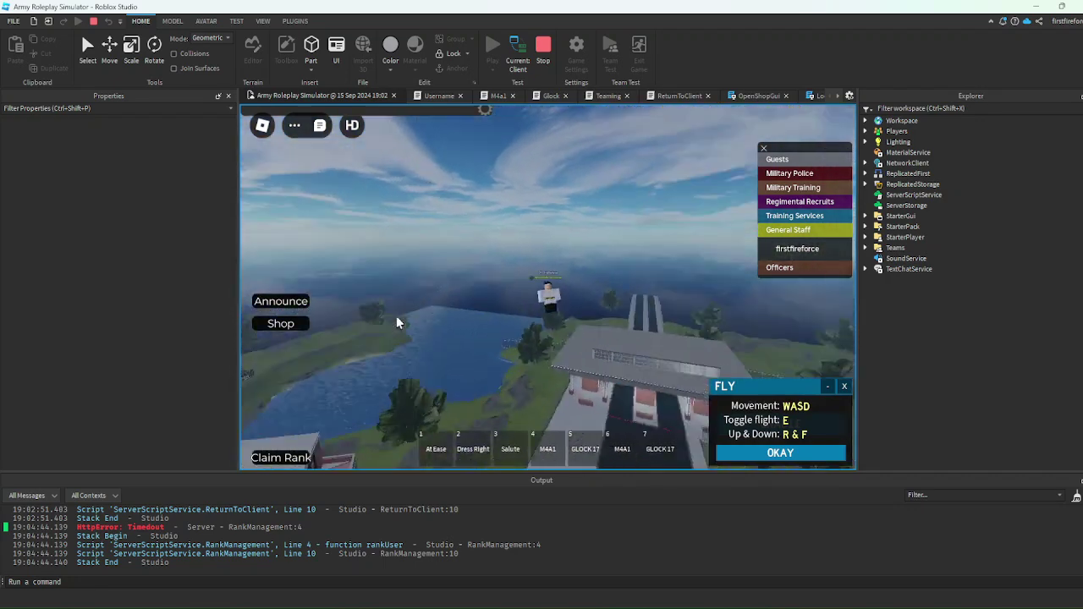
key("w")
key("f")
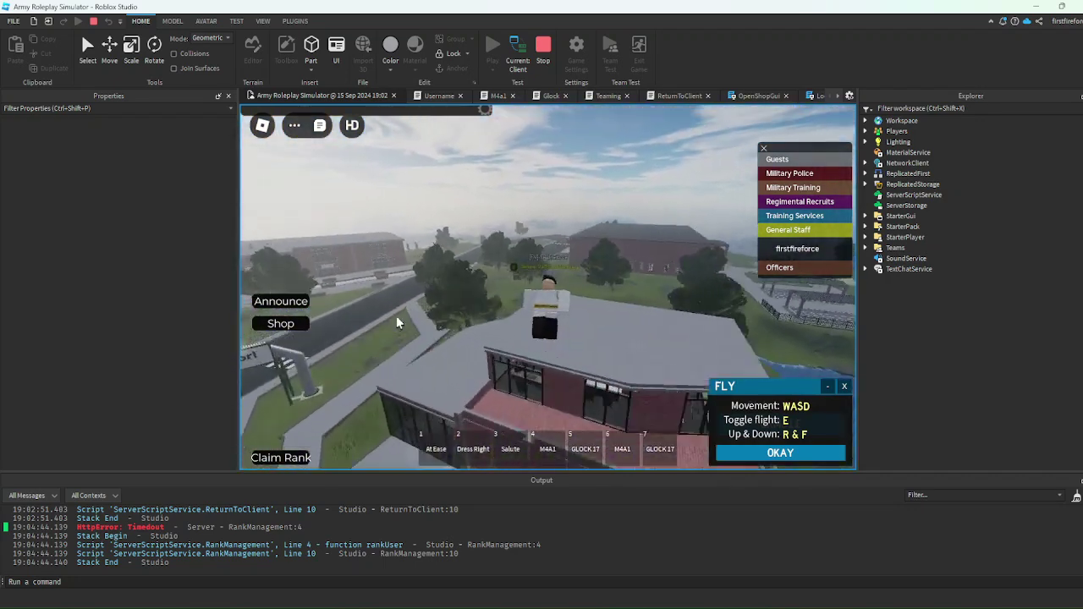
key("w")
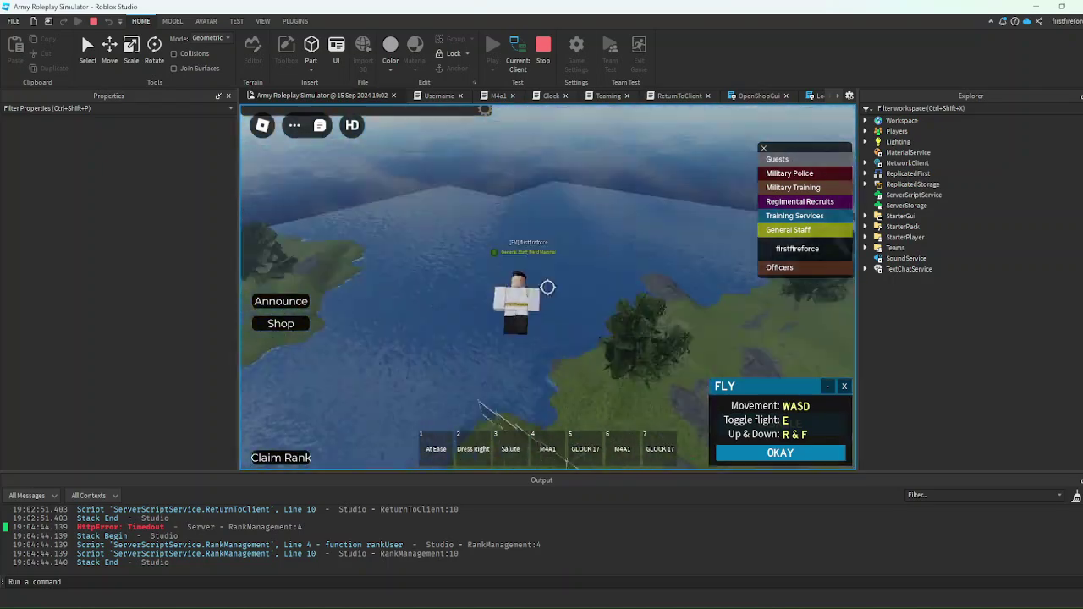
key("w")
key("f")
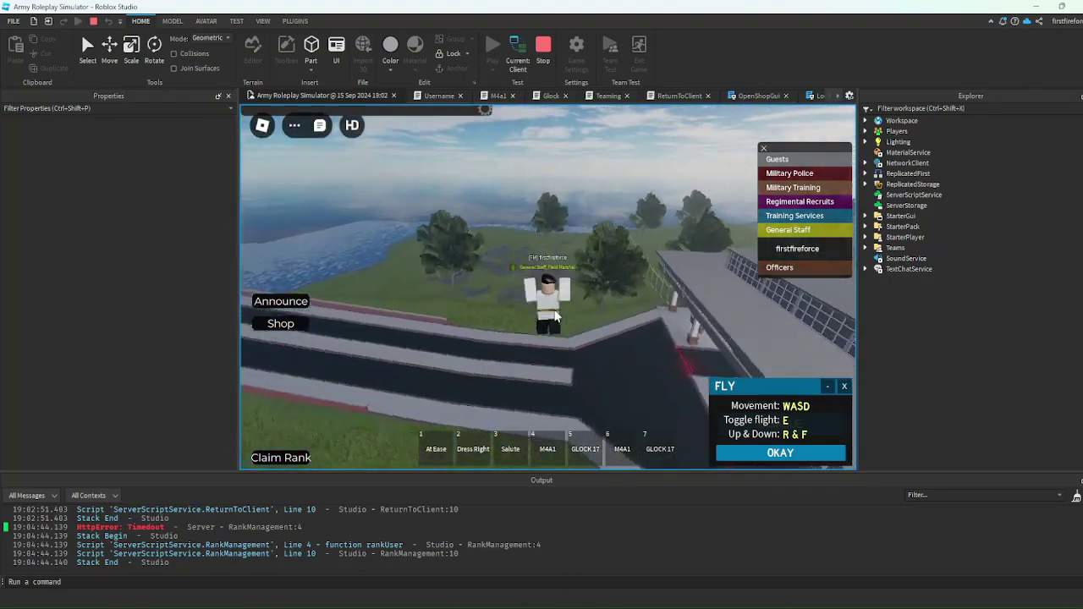
key("w")
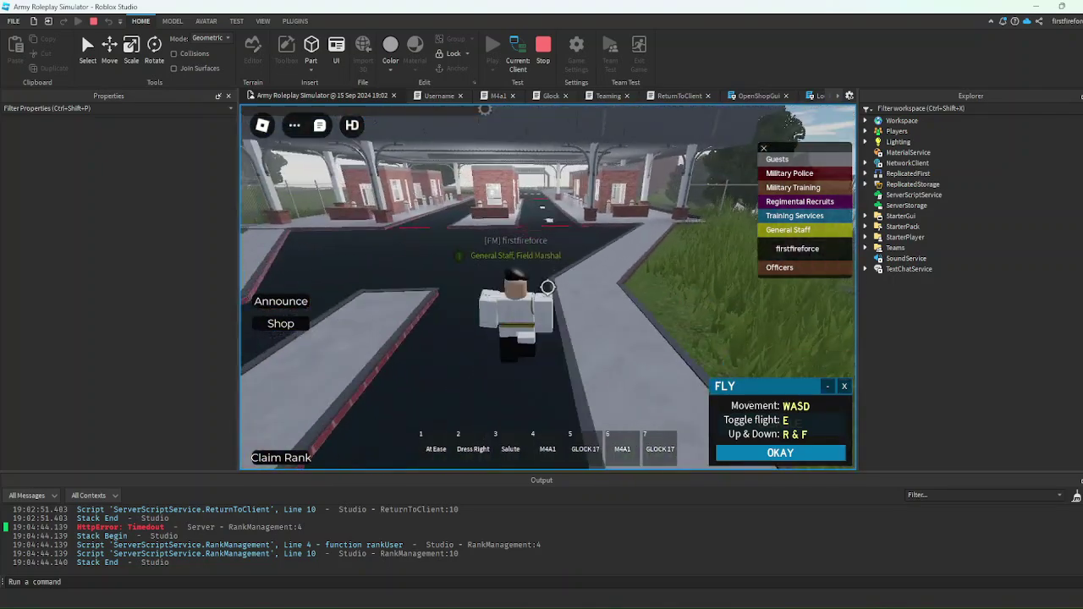
Walk through the gate checkpoint between the brick guard booths and follow the road to the junction with the pedestrian crossings
key("w")
key("shift")
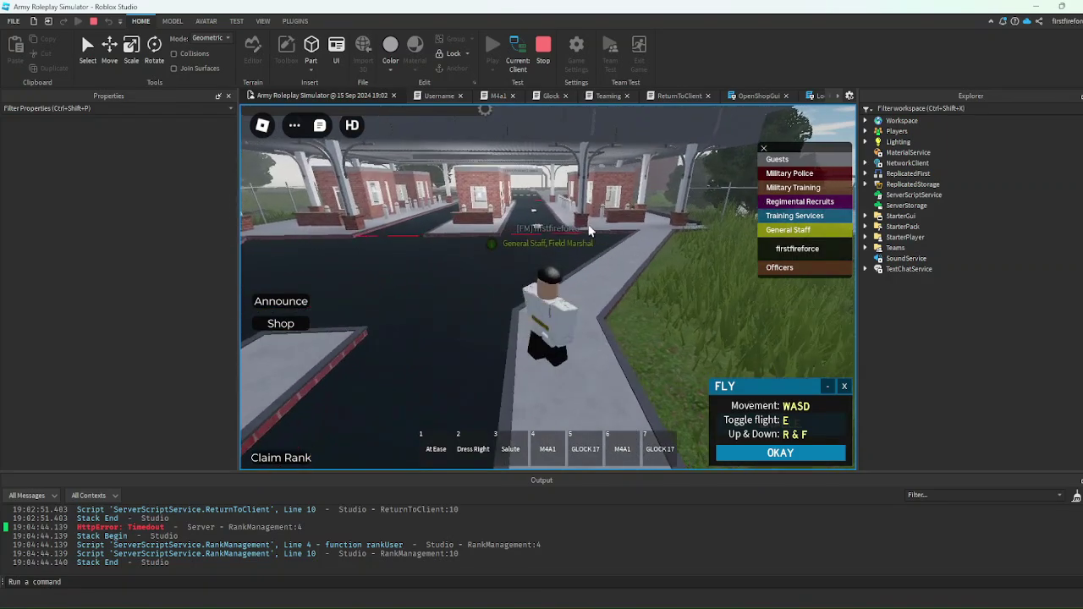
key("w")
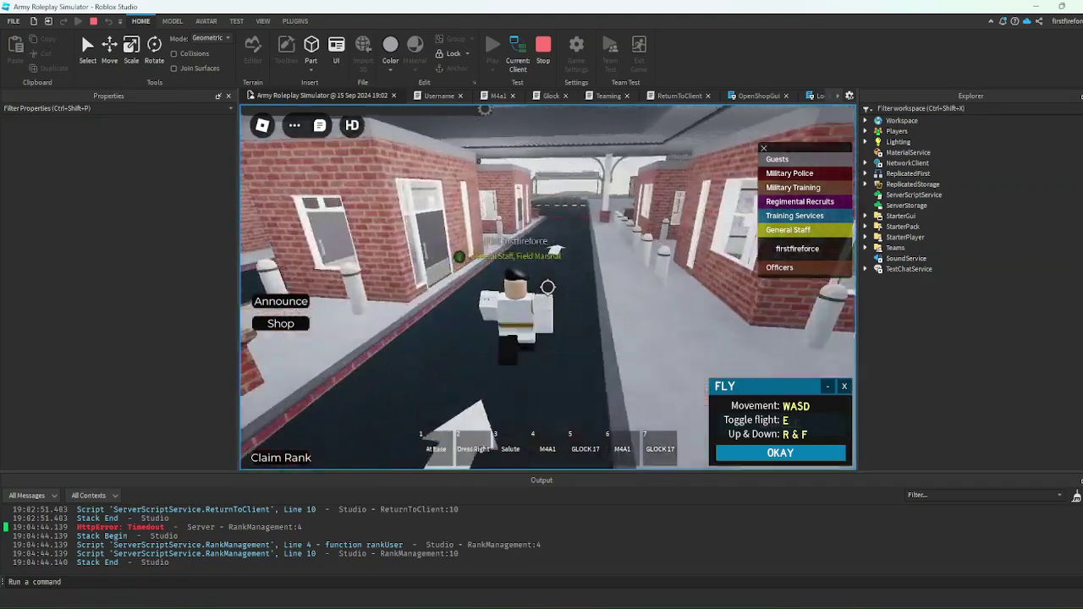
key("w")
key("e")
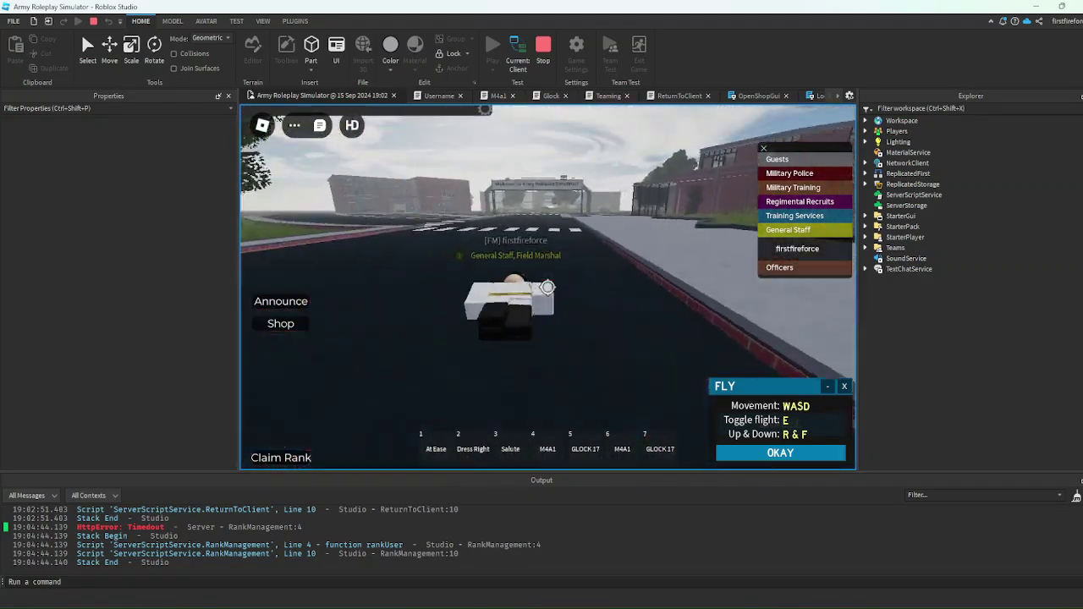
key("e")
key("w")
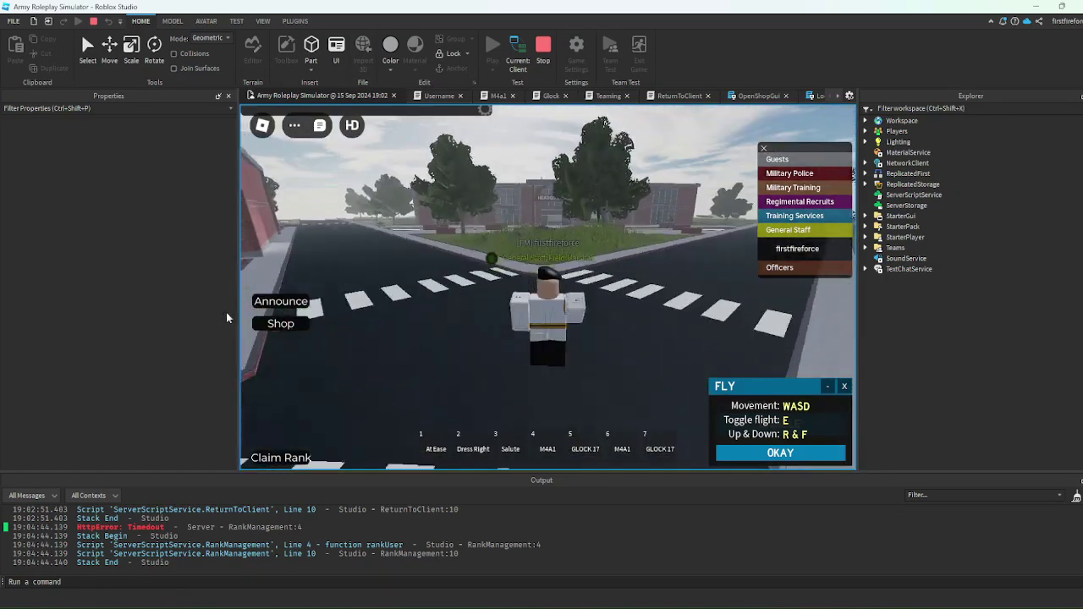
Write the announcement "Hi", send it, and fly up above the roadside
left_click(266, 303)
left_click(575, 331)
type("aaaaaaaaaaaaaaaaa")
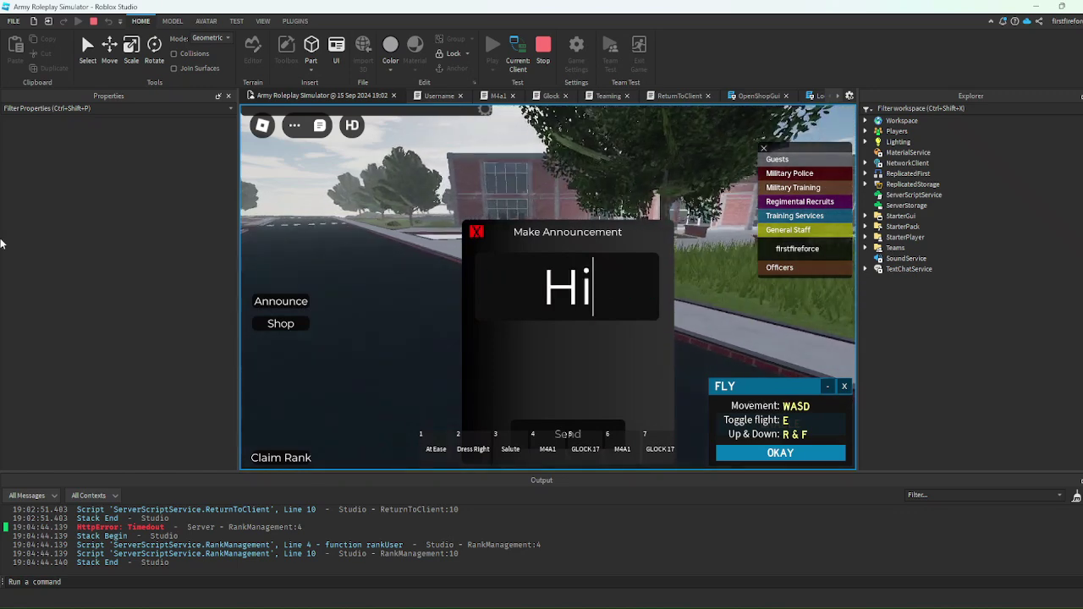
left_click(550, 427)
key("r")
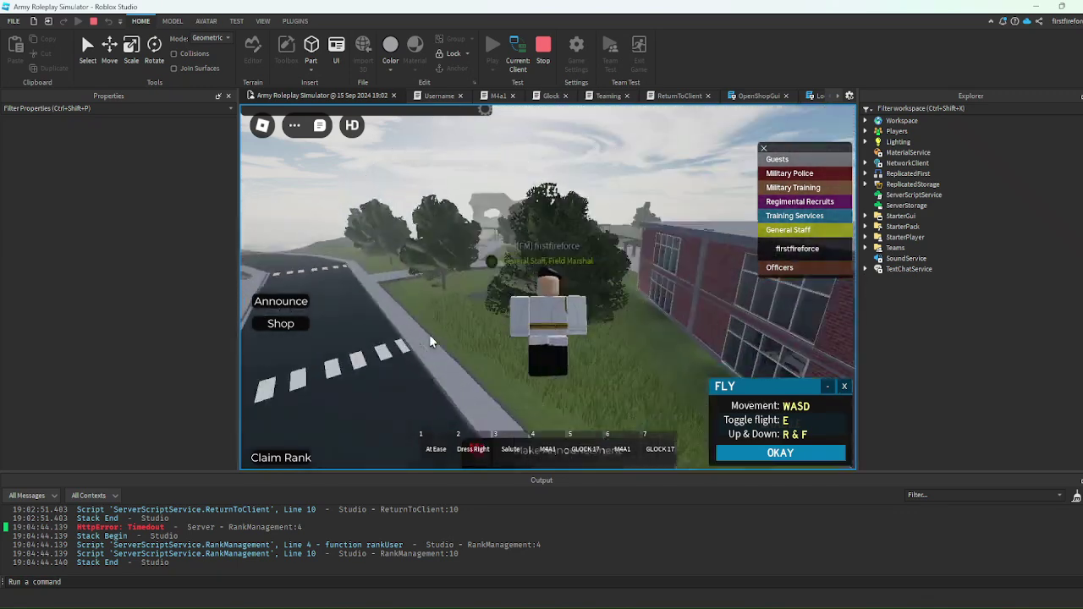
Fly over the base buildings, drop beside a building's window, and rise high above the island
key("w")
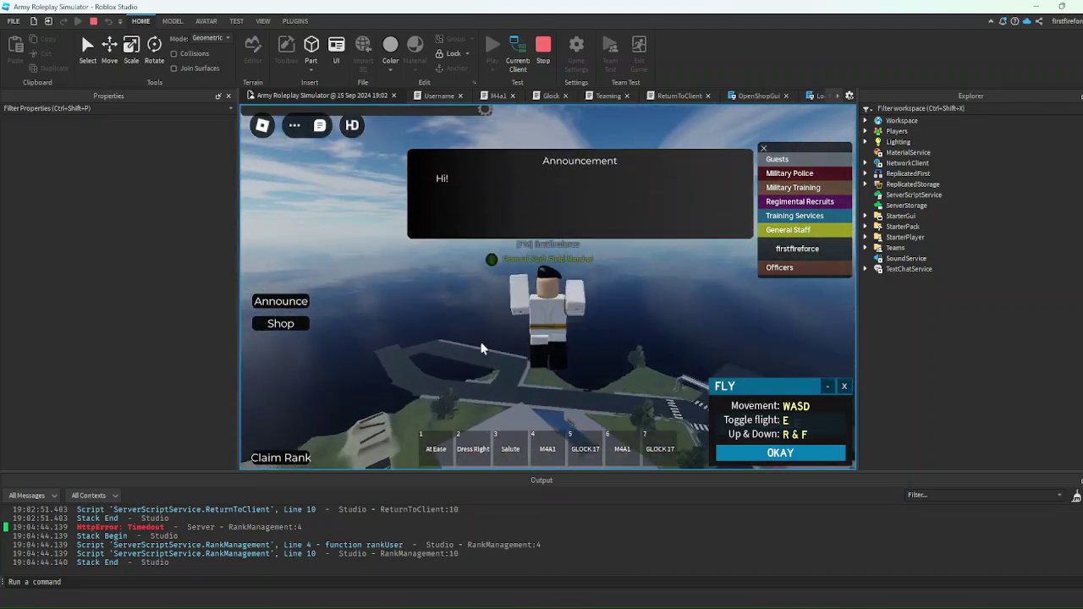
key("6")
key("s")
key("4")
key("4")
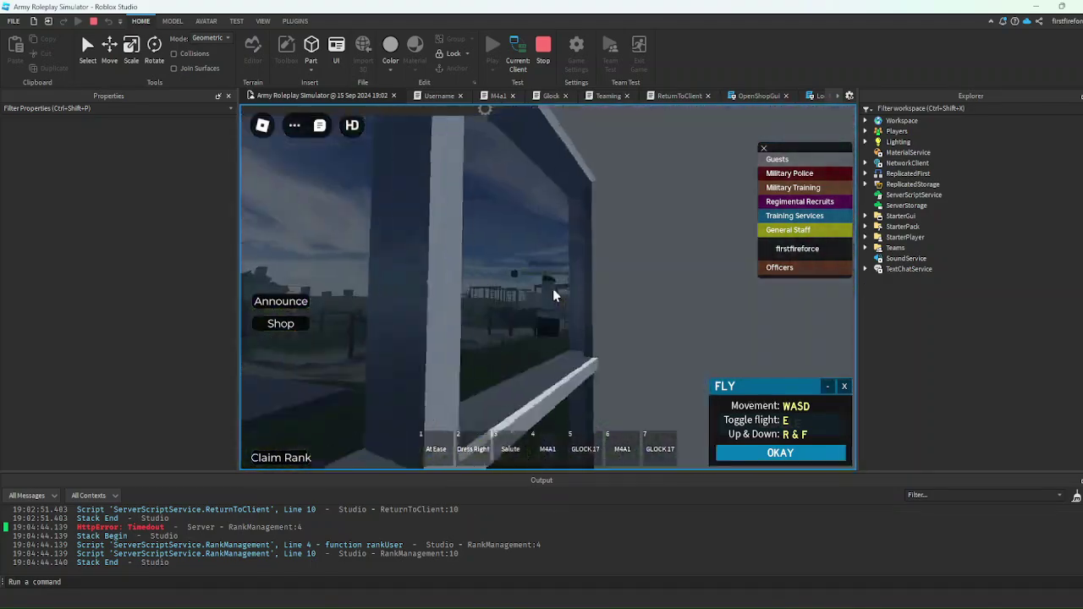
key("r")
key("r")
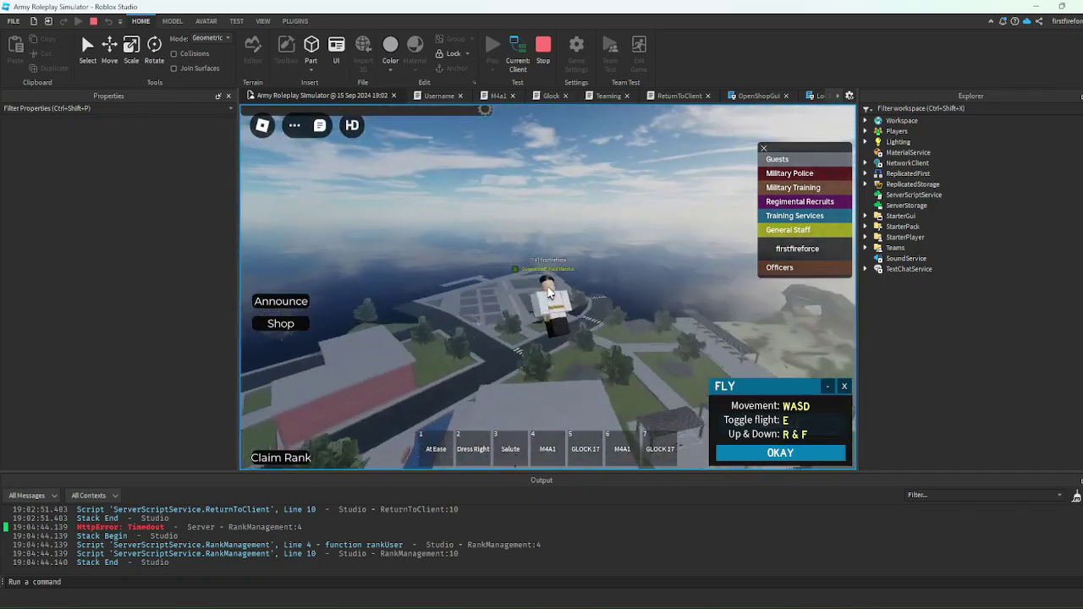
Fly over the shoreline and the large flat roof, and view the roundabout in front of the brick building from the air
right_click_drag(548, 292, 557, 294)
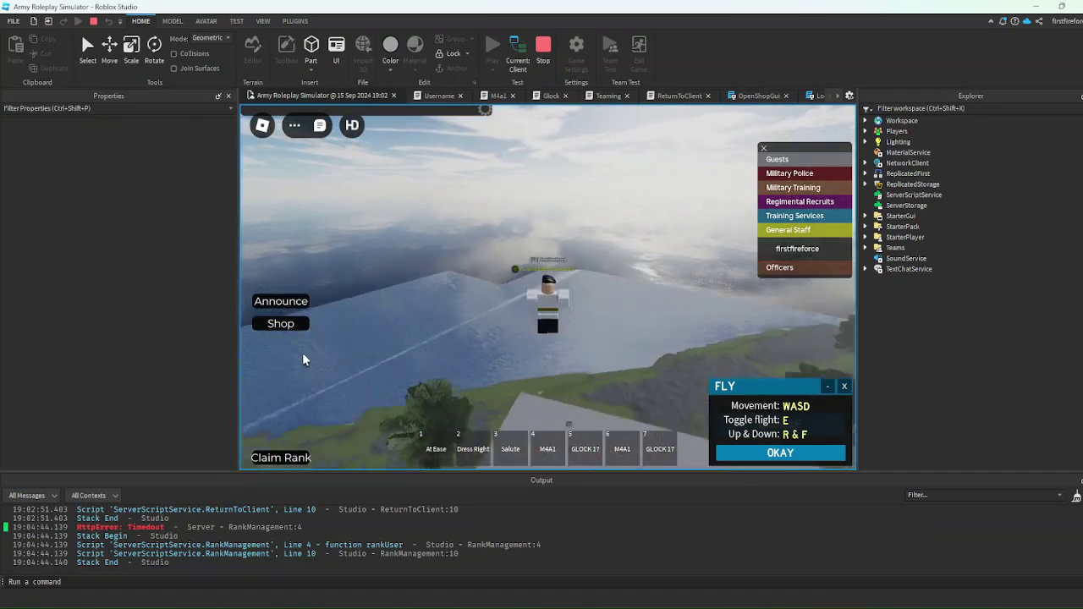
right_click_drag(304, 358, 304, 358)
right_click_drag(540, 282, 533, 272)
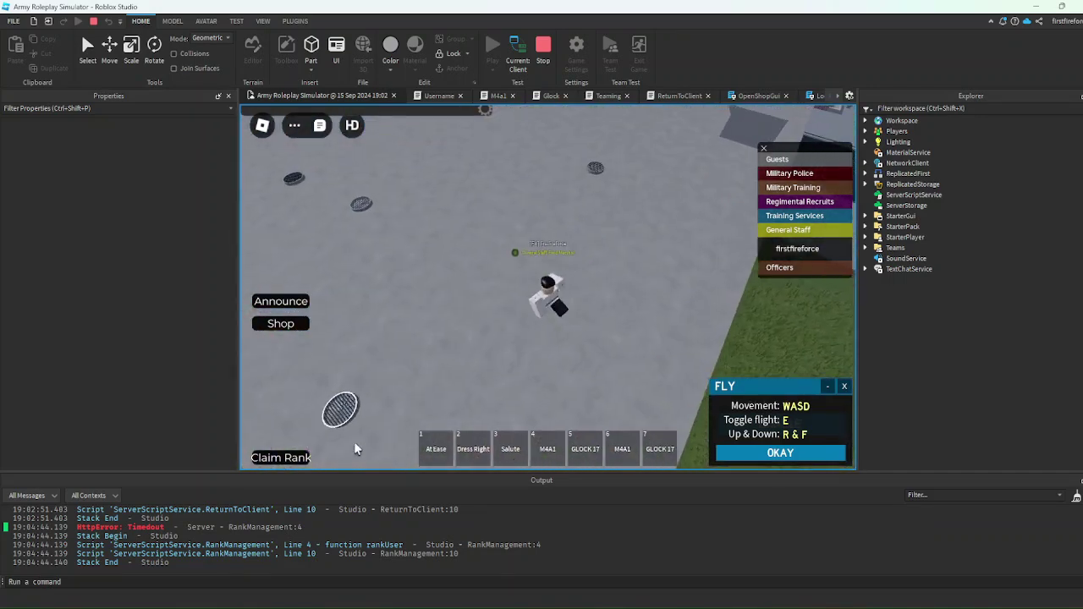
scroll(548, 287, "down", 3)
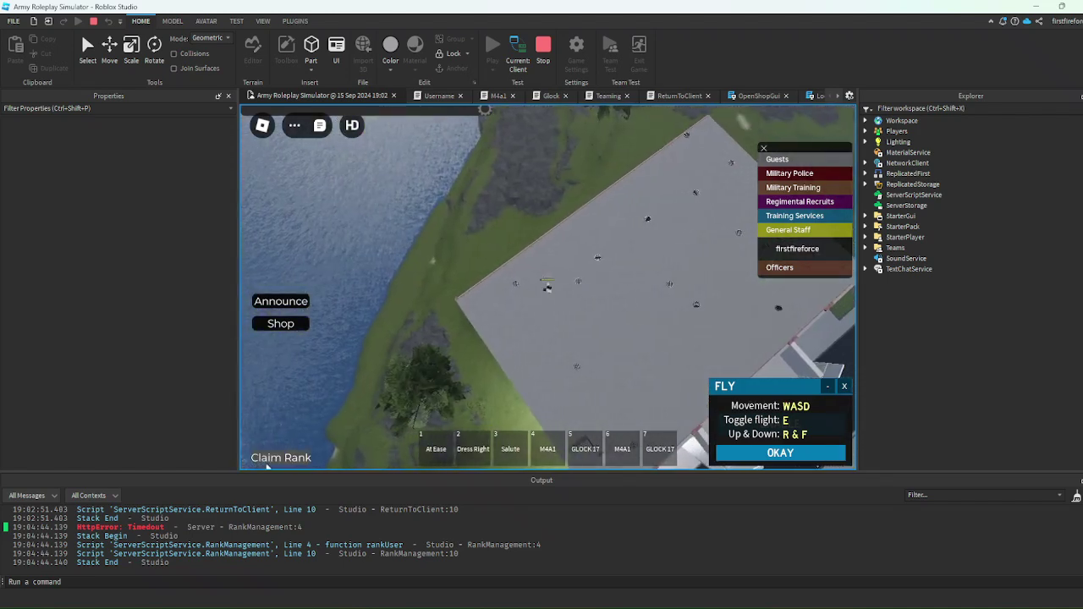
scroll(382, 352, "up", 3)
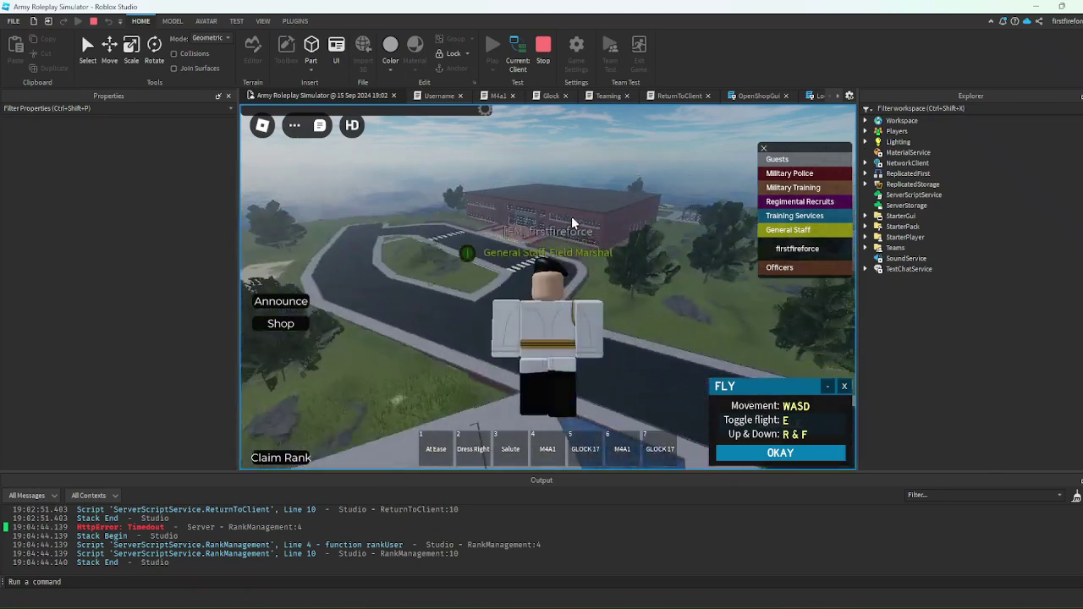
key("r")
key("f")
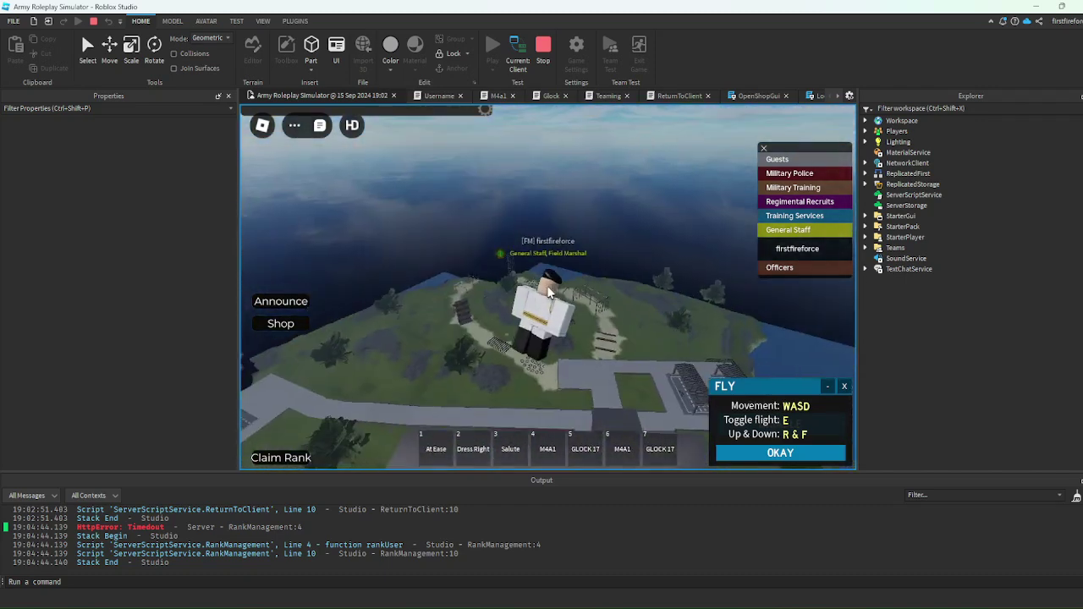
Descend to the ground and switch the character from the Salute to the Dress Right pose, viewing it from farther back
key("f")
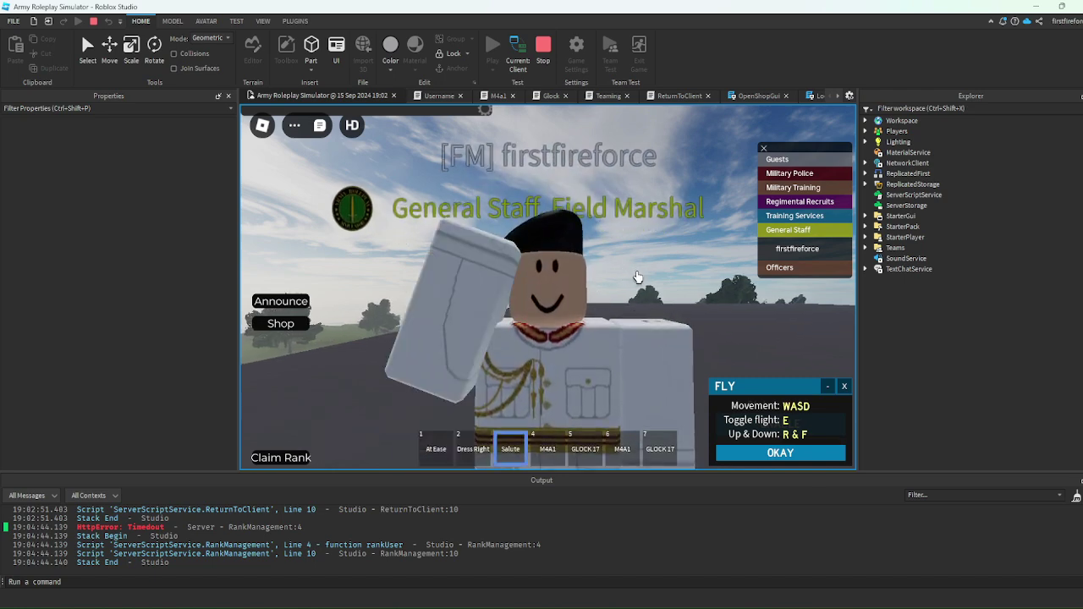
key("2")
scroll(643, 292, "down", 5)
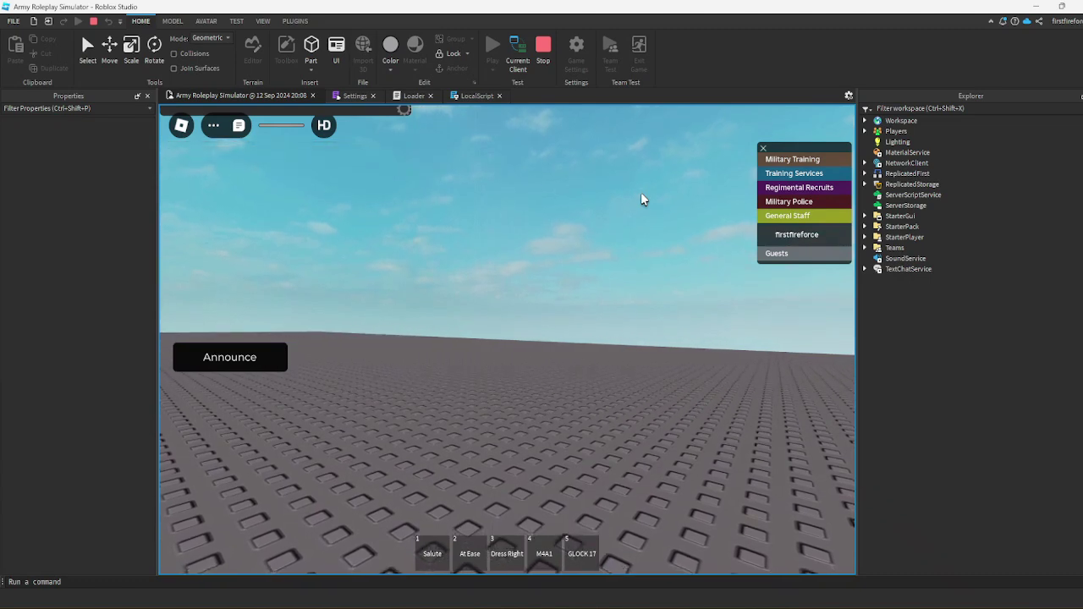
Send the chat command "!team first maroon" and reset the character
key("slash")
type("!team ")
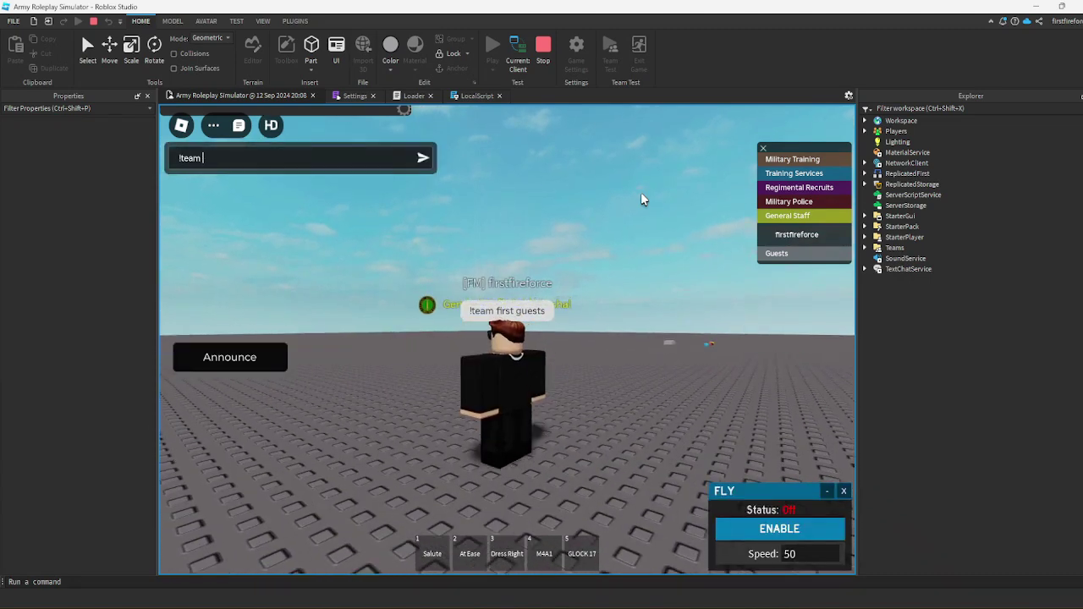
type("first marshal")
key("Return")
key("Escape")
key("r")
key("Return")
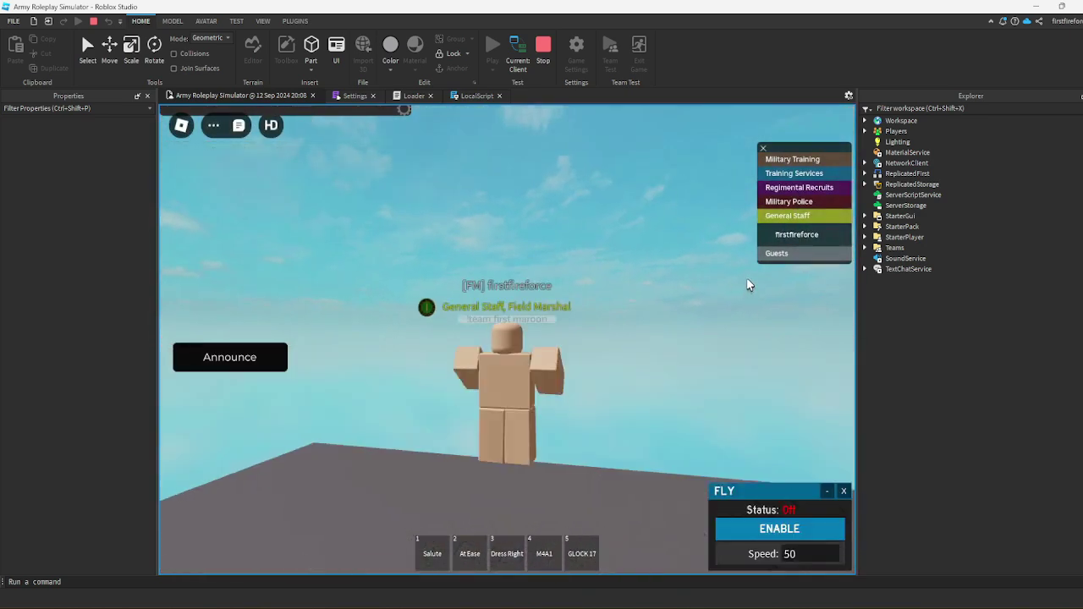
Stop the Studio playtest, switch to OBS and stop its recording
left_click(530, 44)
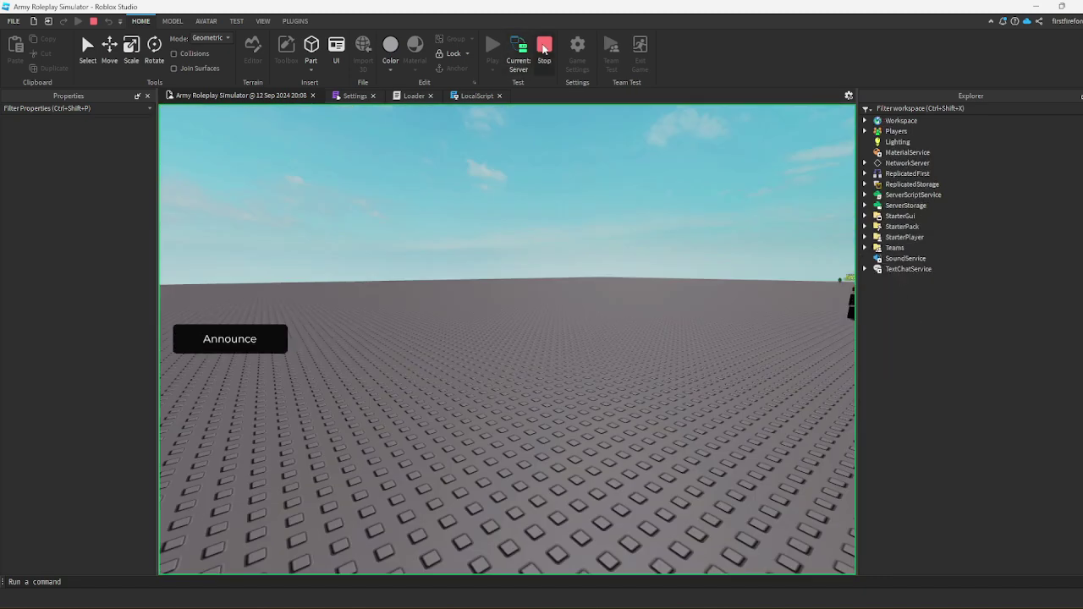
left_click(544, 49)
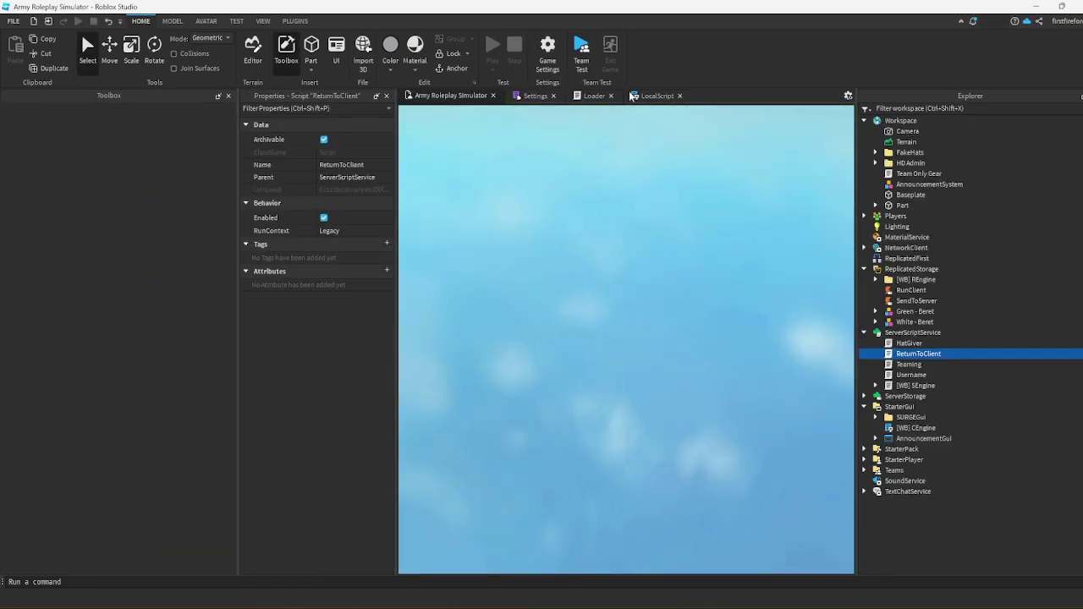
key("alt+Tab")
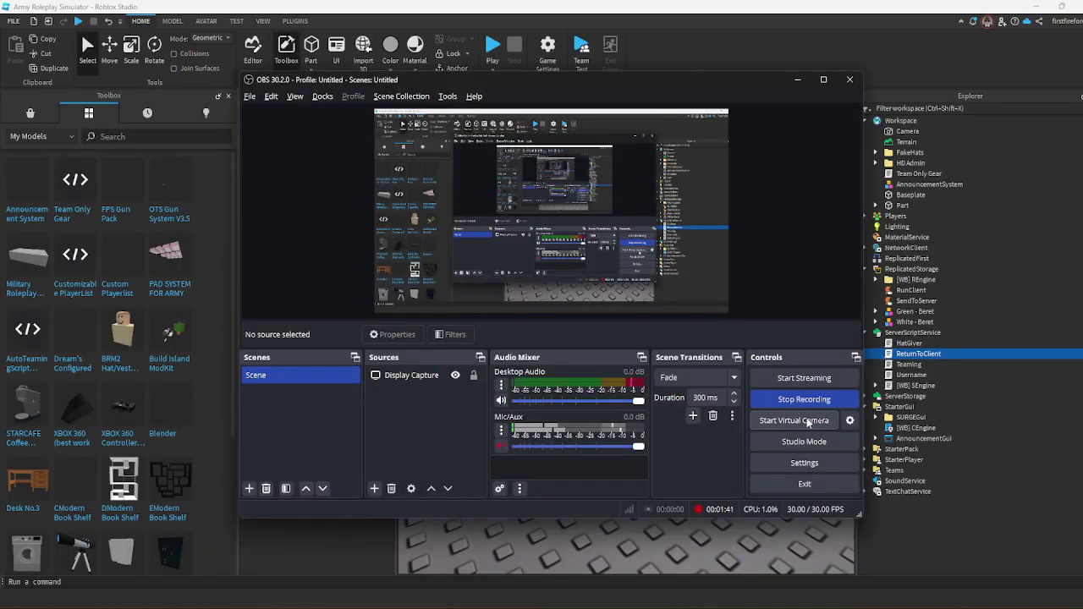
left_click(800, 399)
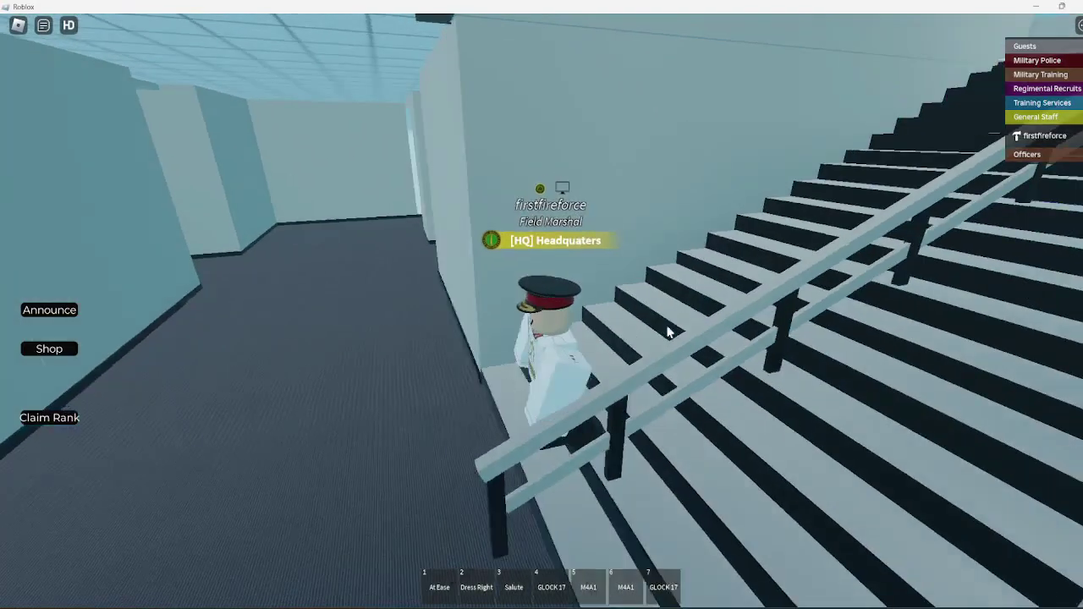
Walk from the staircase through the arched headquarters hall, drawing the M4A1 and putting it away again
key("a")
key("w")
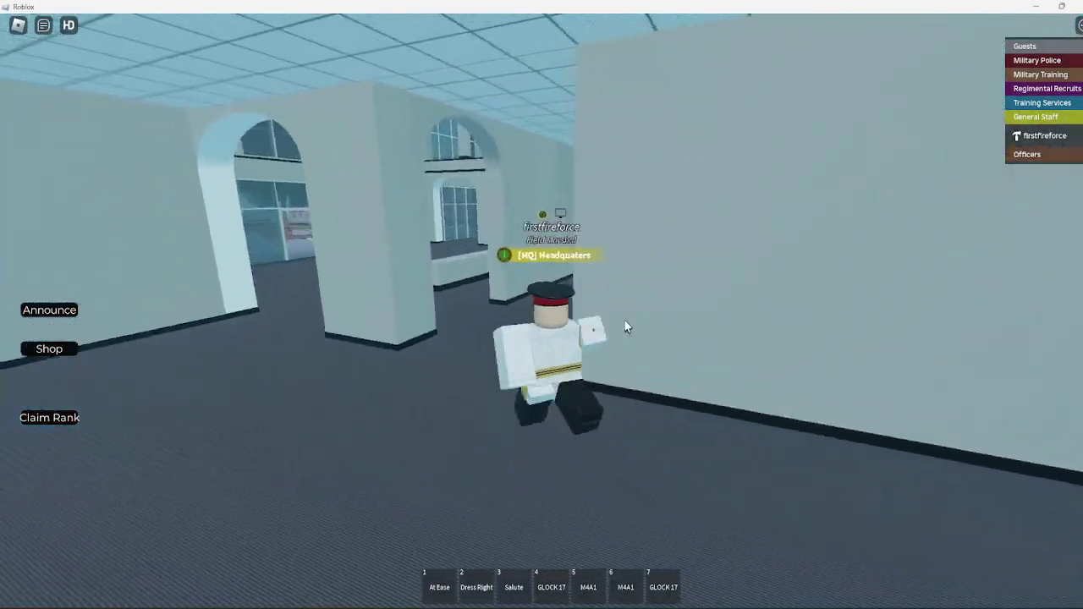
key("s")
key("d")
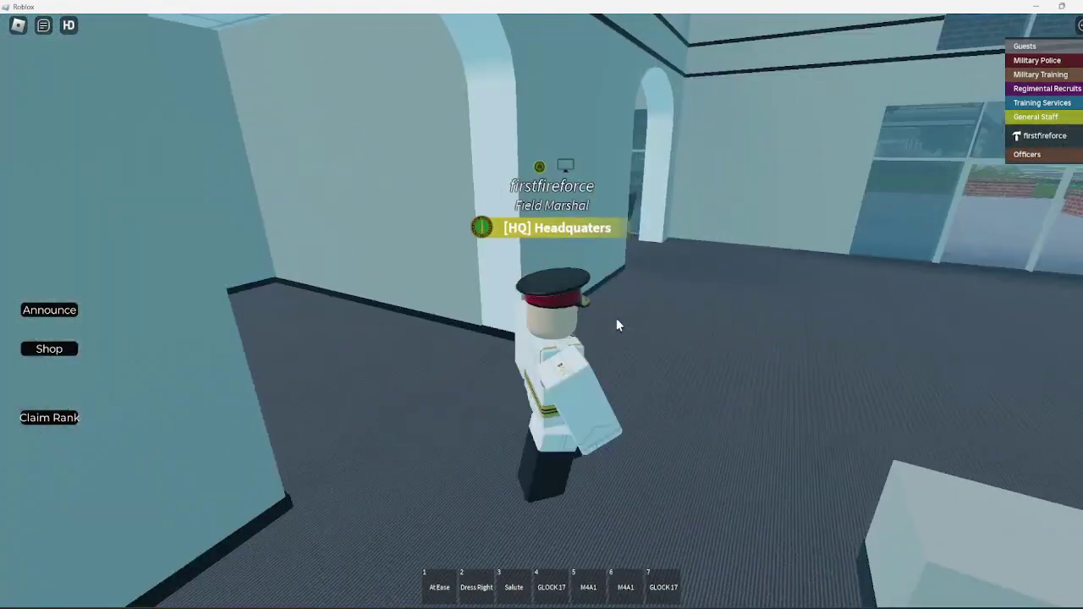
key("w")
key("6")
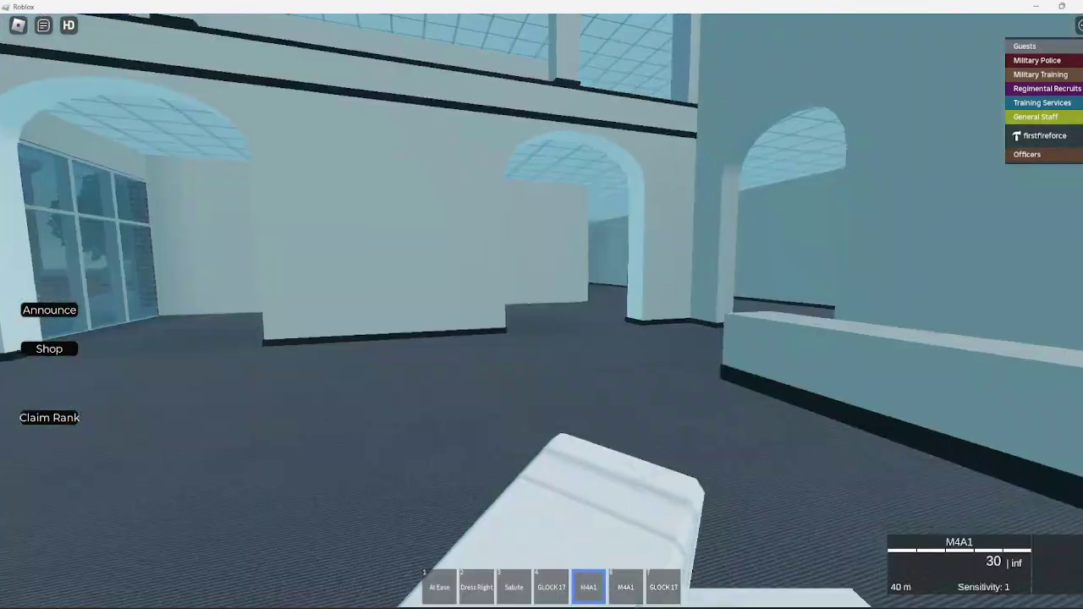
key("6")
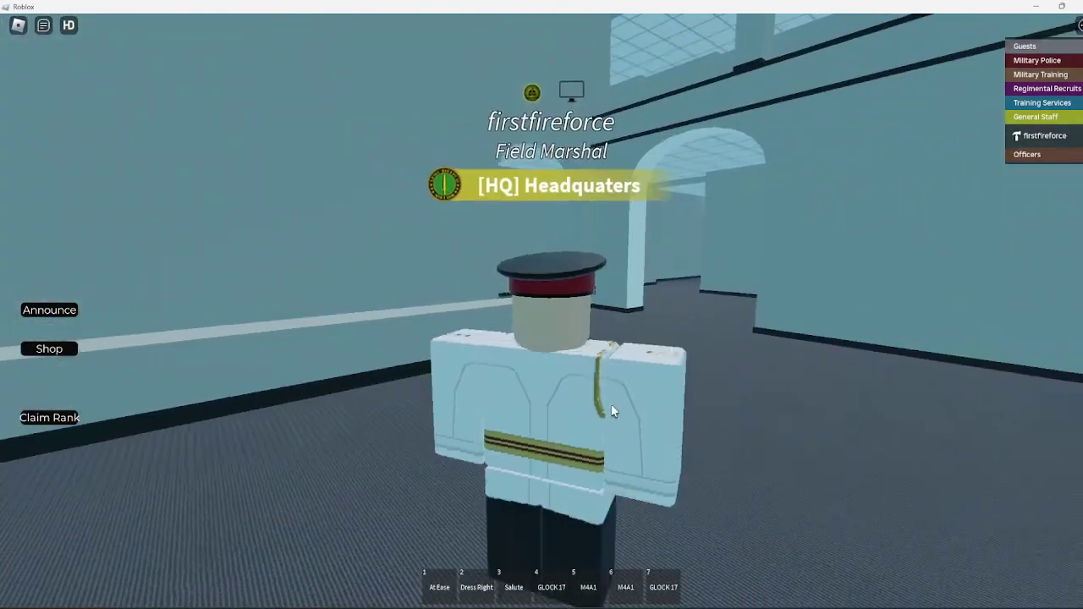
Walk out through the headquarters' glass entrance, open the shop to view its items, and close it again
key("a")
key("w")
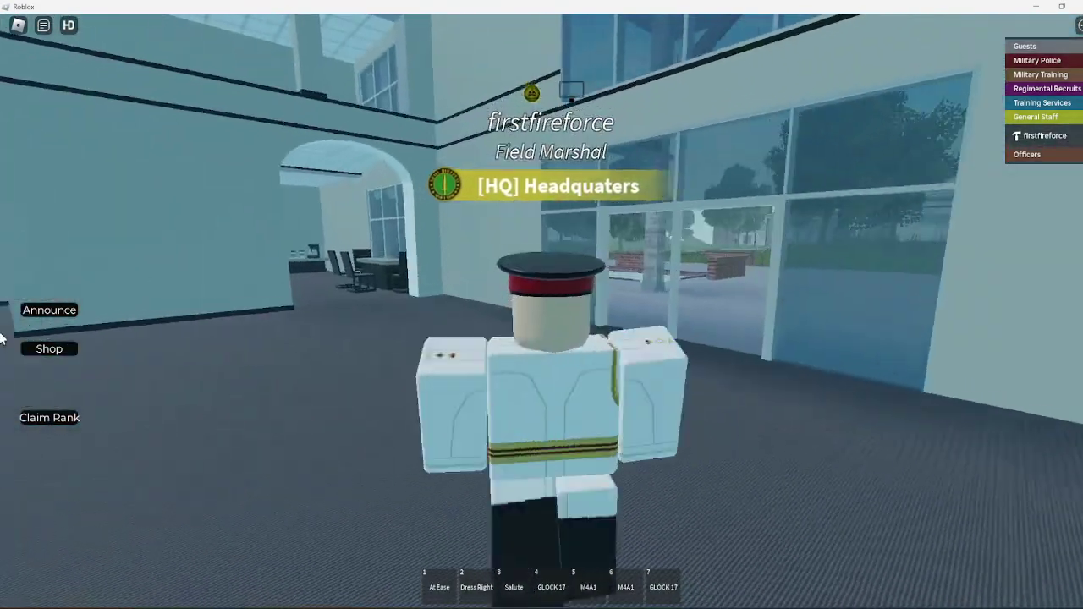
left_click(49, 349)
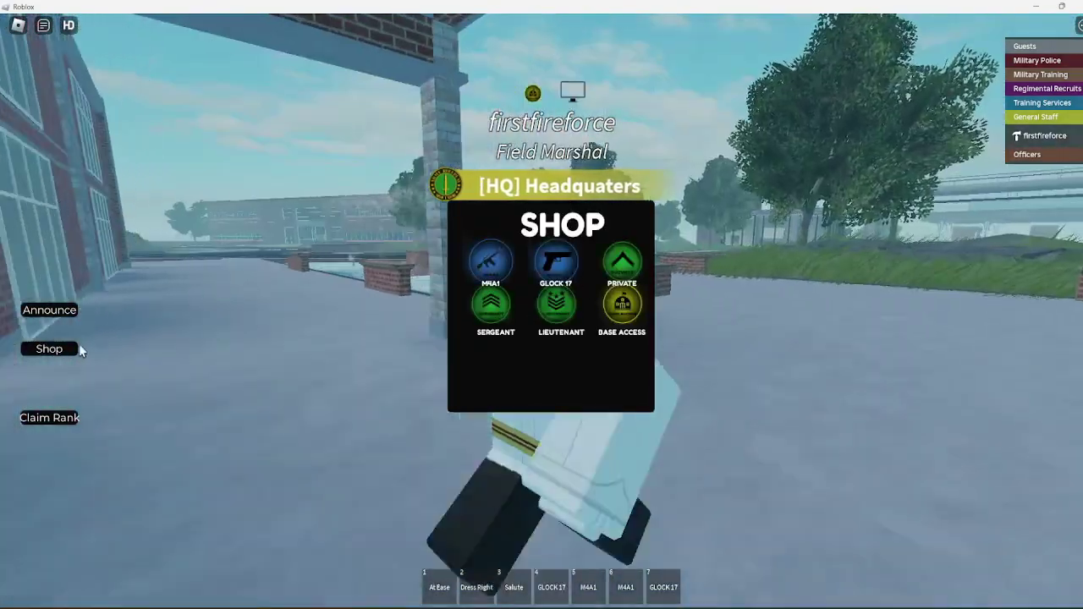
left_click(70, 349)
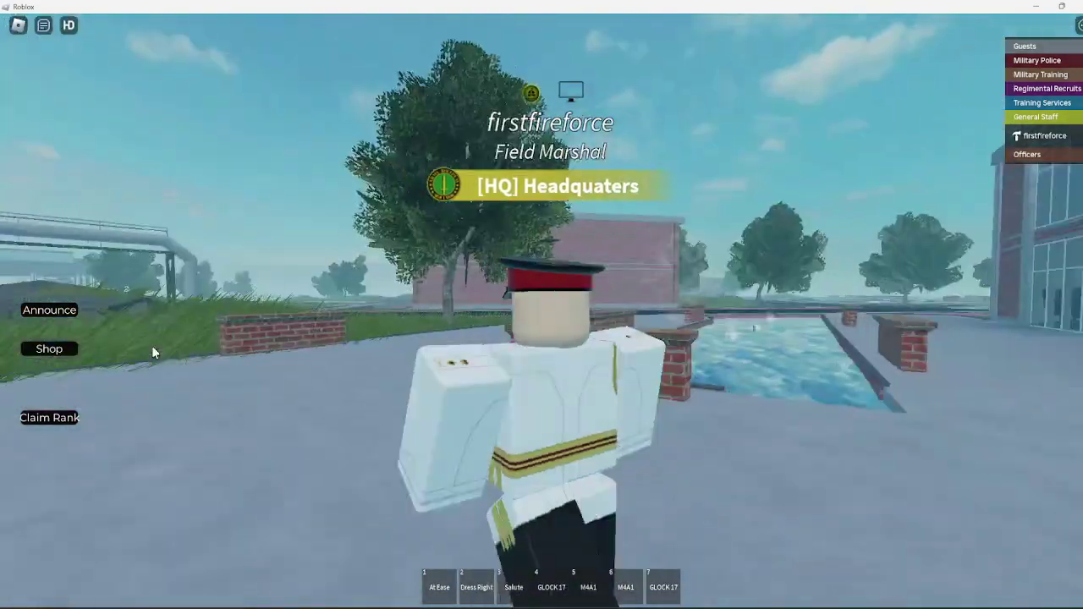
Walk from the headquarters forecourt along the brick-edged pool to the road, keeping the character's uniform and overhead rank tag in view
key("s")
scroll(154, 349, "down", 5)
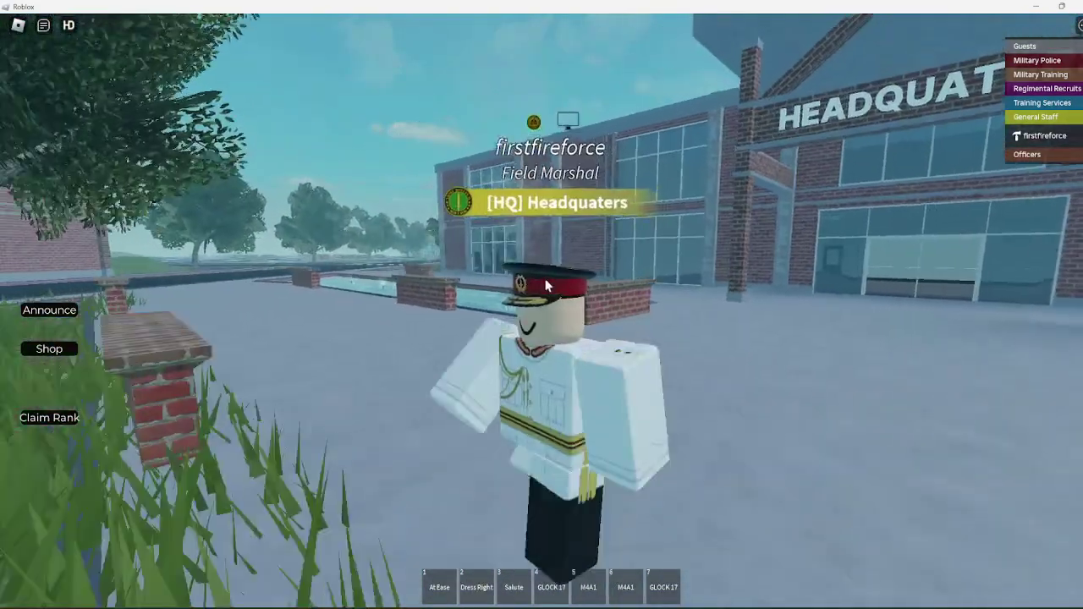
key("w")
key("s")
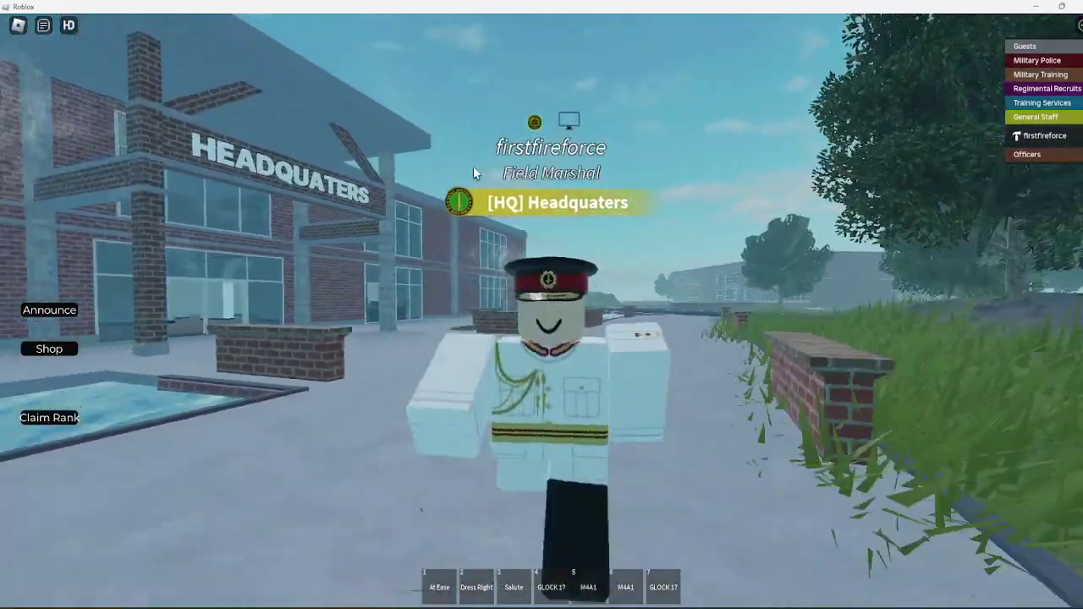
key("s")
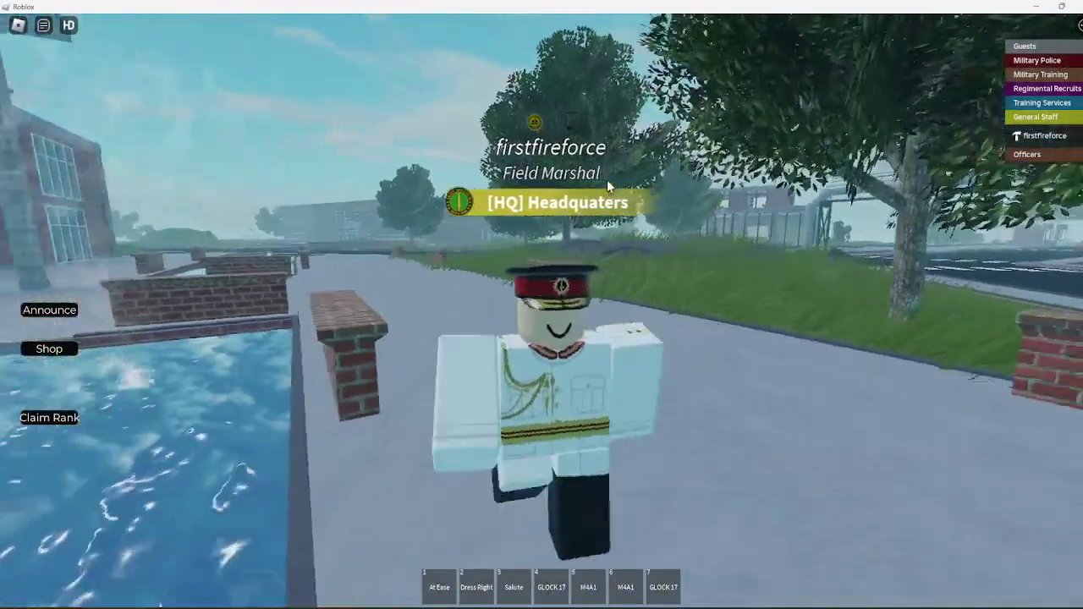
key("s")
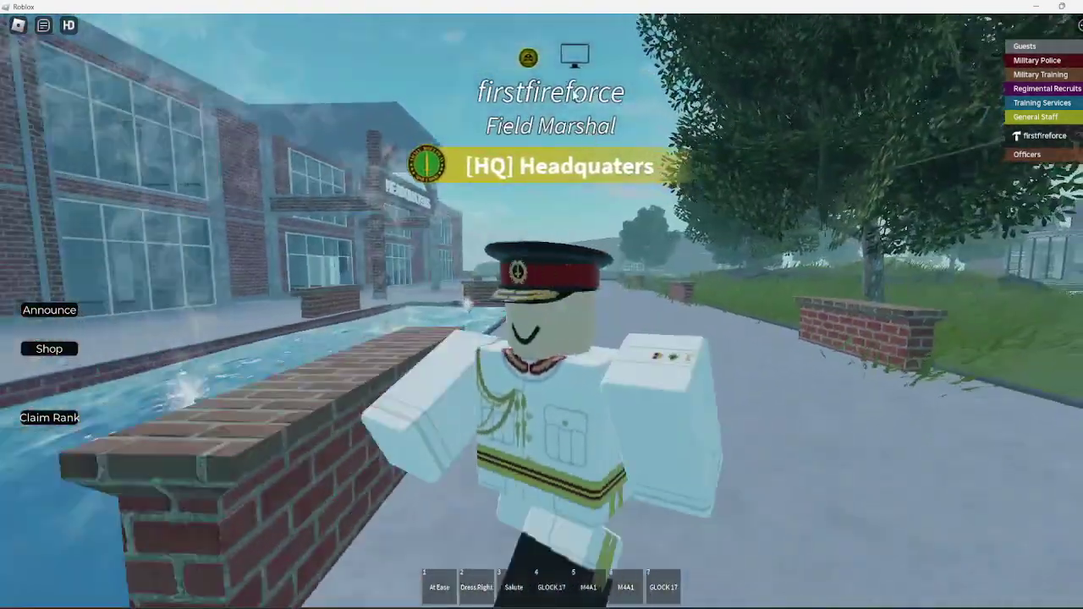
key("s")
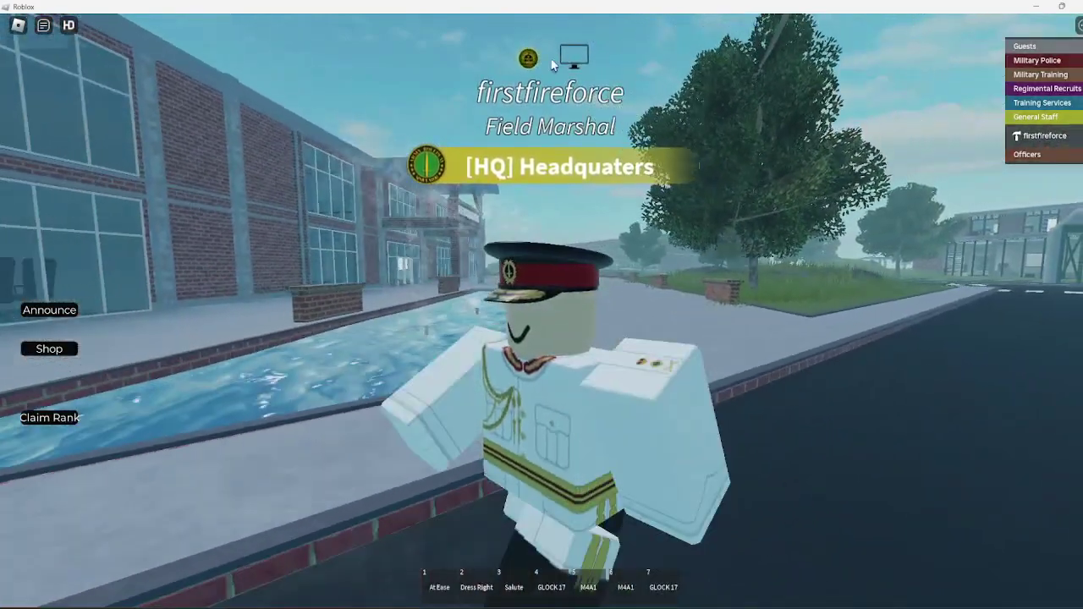
key("s")
Enable flight with the !fly chat command and fly from the road to the railed platform facing the numbered squares
right_click_drag(552, 65, 549, 142)
key("w")
type("/;fly")
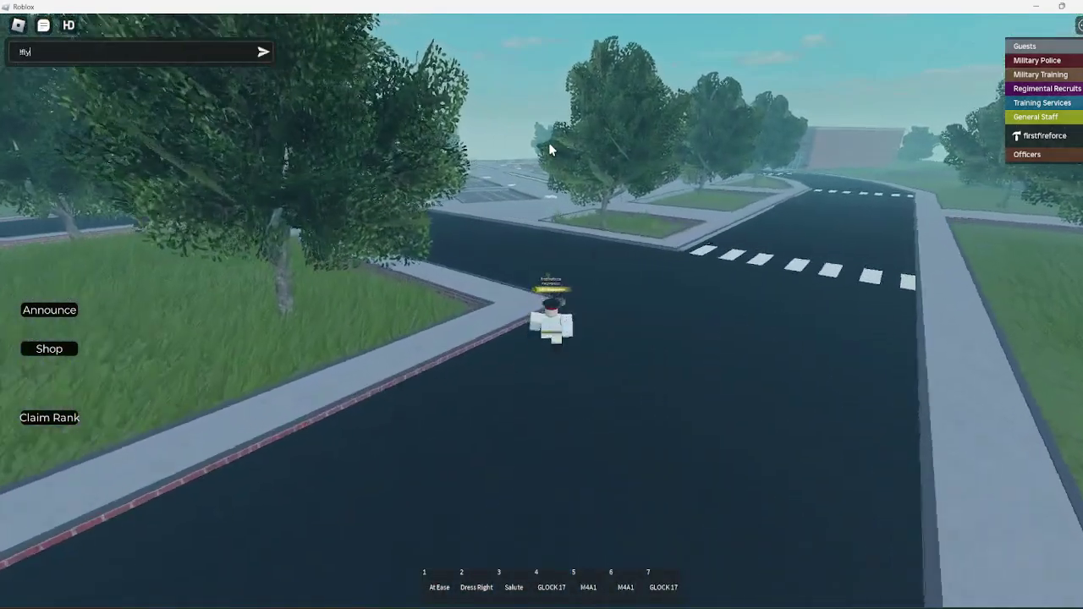
key("Return")
key("e")
key("w")
right_click_drag(548, 142, 639, 265)
key("f")
key("d")
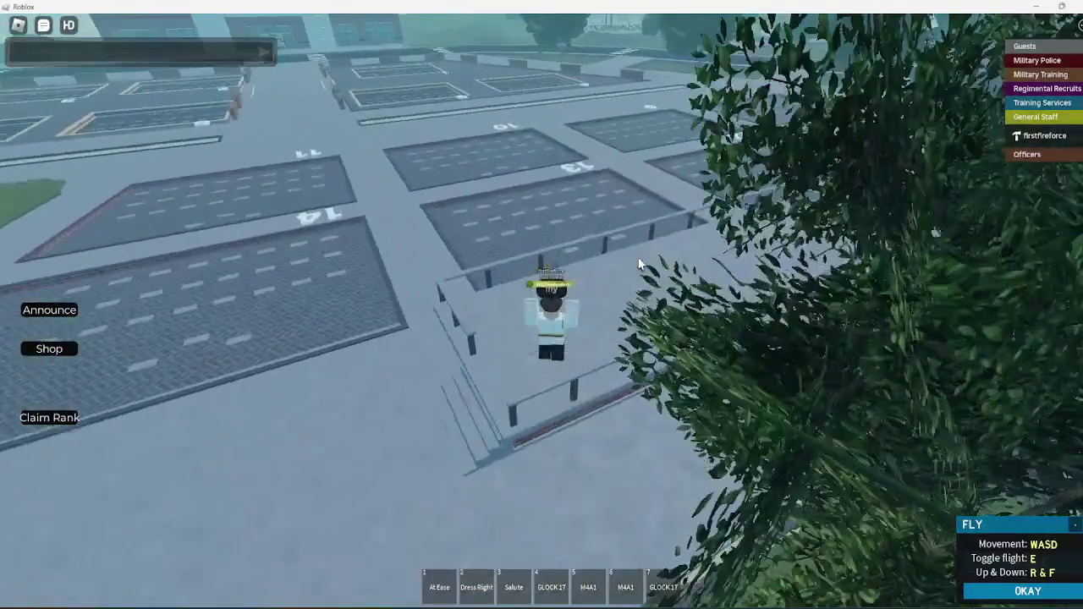
key("f")
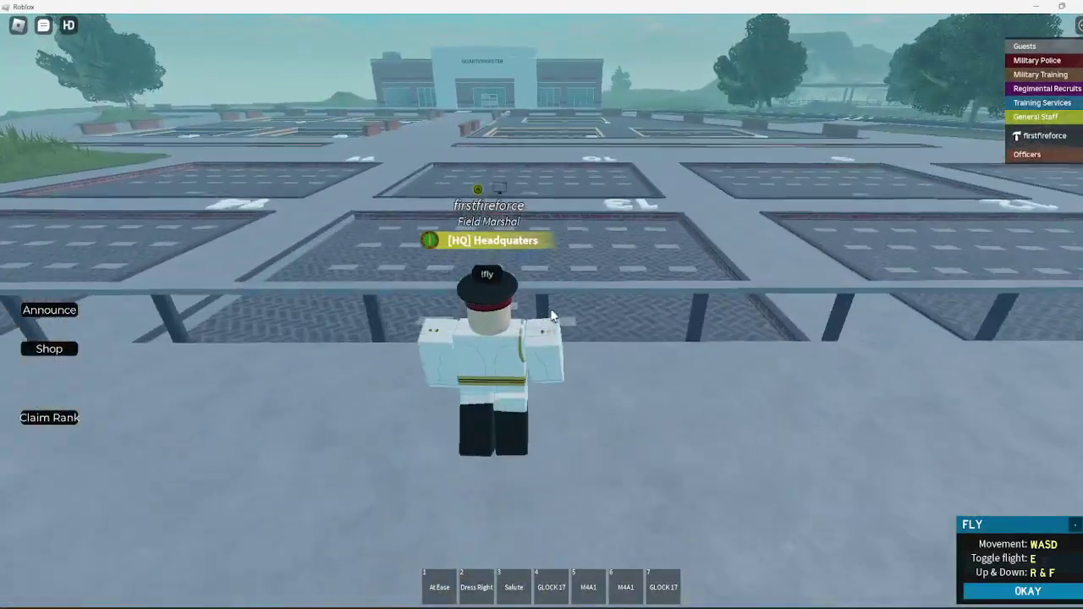
Fly over the numbered squares toward the Quartermaster building and turn back to hover in front of square 11
key("w")
key("w")
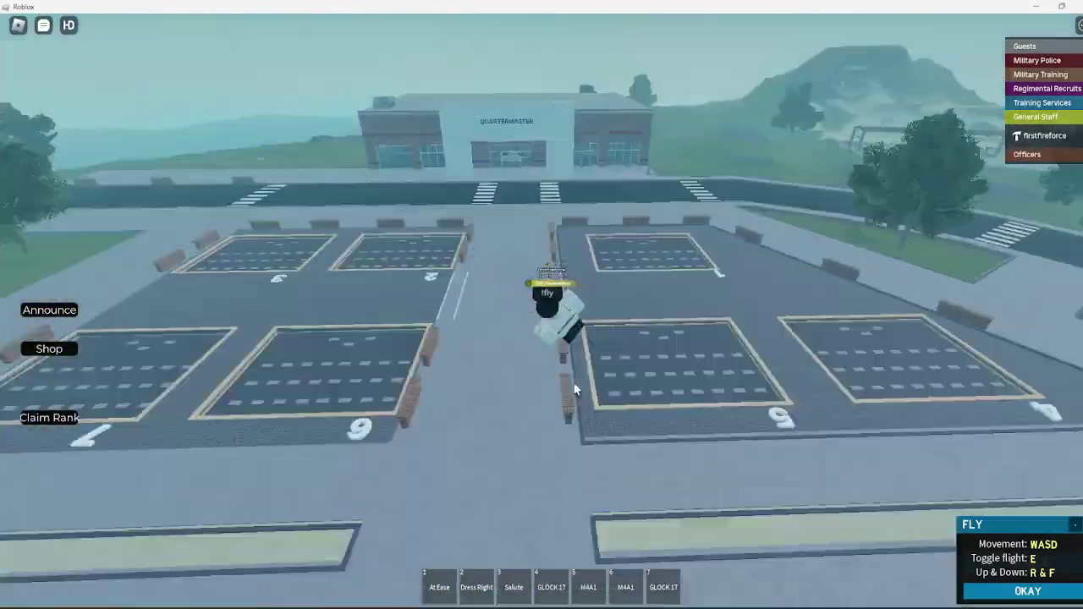
right_click_drag(546, 322, 727, 297)
key("w")
key("f")
key("w")
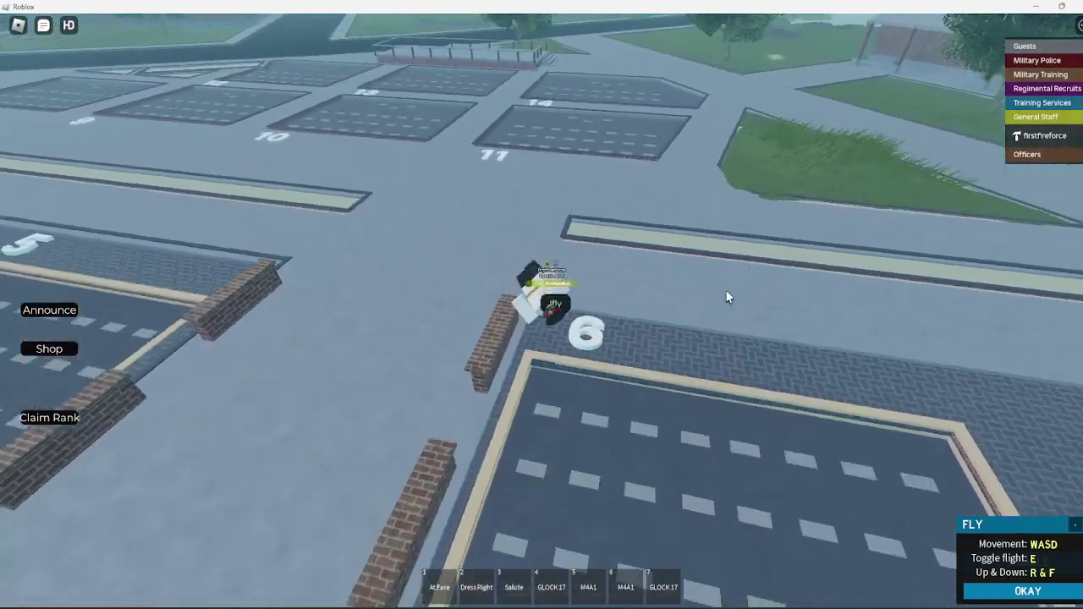
key("s")
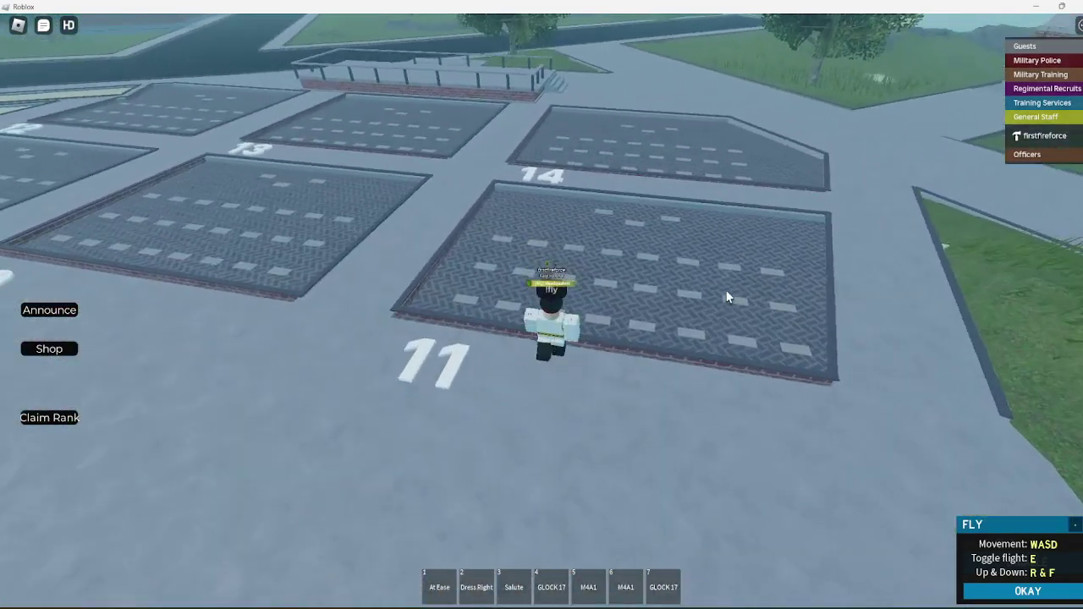
key("a")
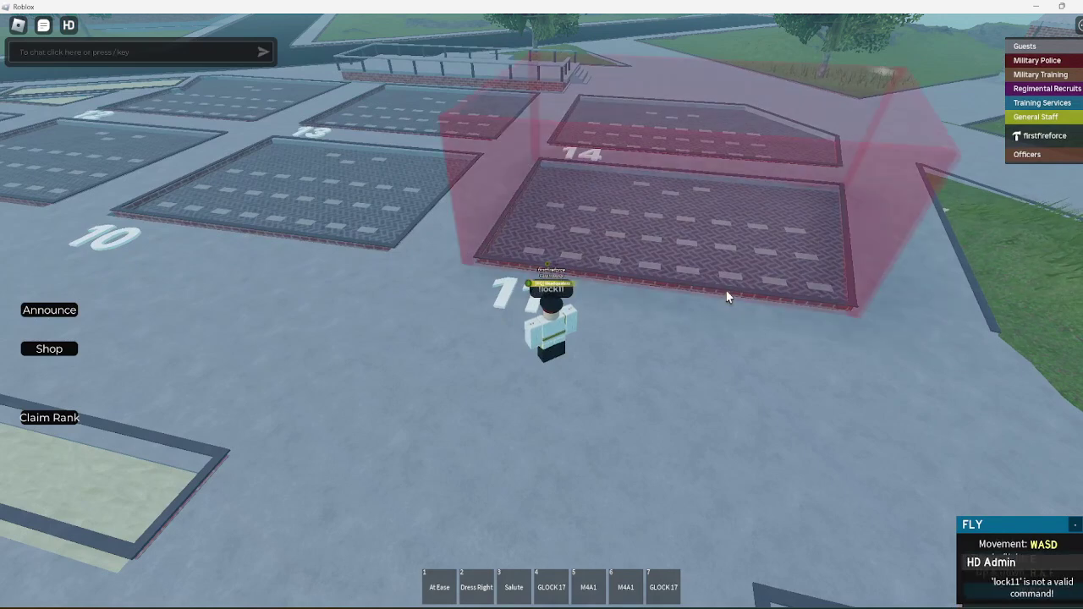
Unlock square 11 with the !unlock11 chat command while hovering in front of it
key("d")
key("slash")
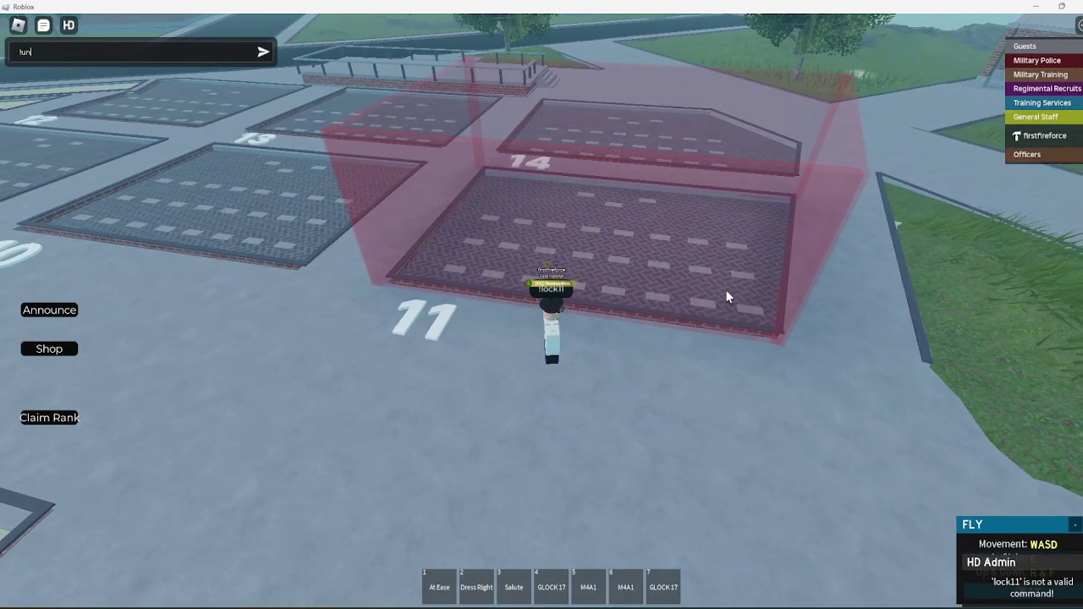
key("Return")
key("w")
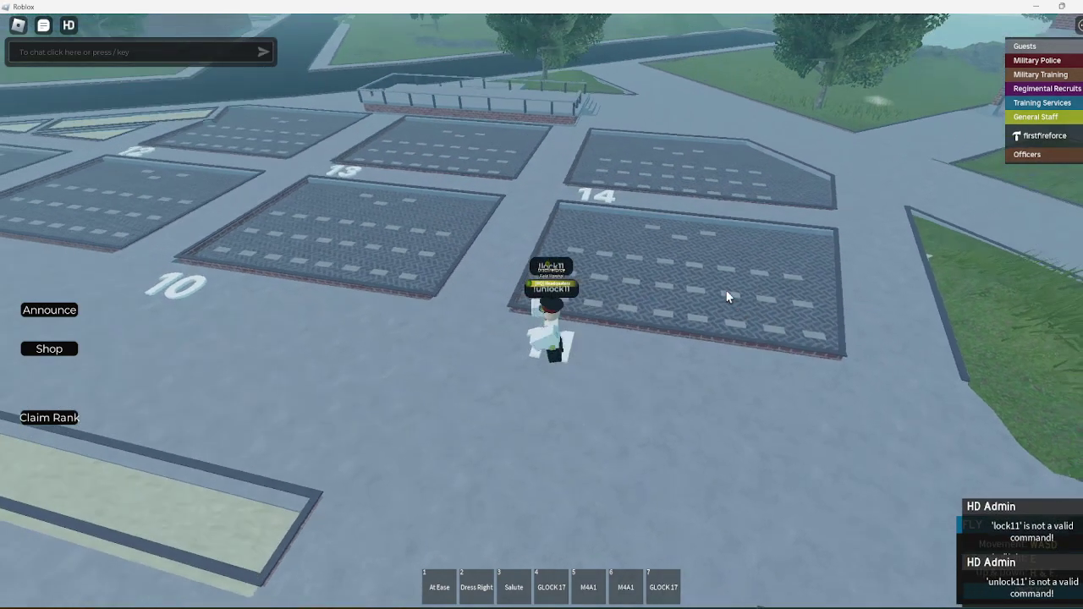
Fly over the base to the entrance arch, climb above the looped road, and return over the numbered squares toward the headquarters
key("w")
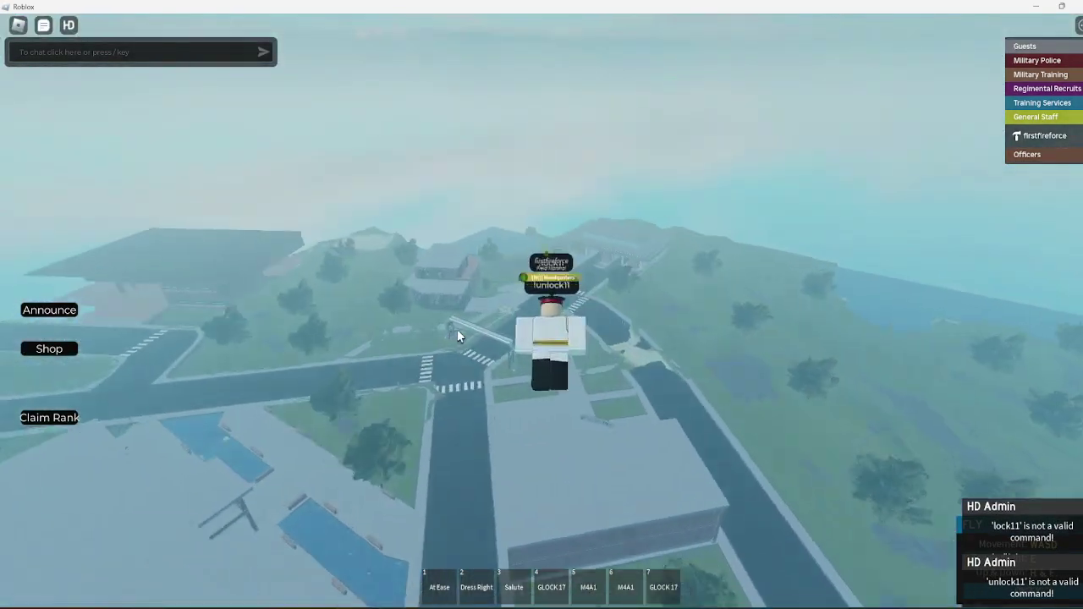
key("w")
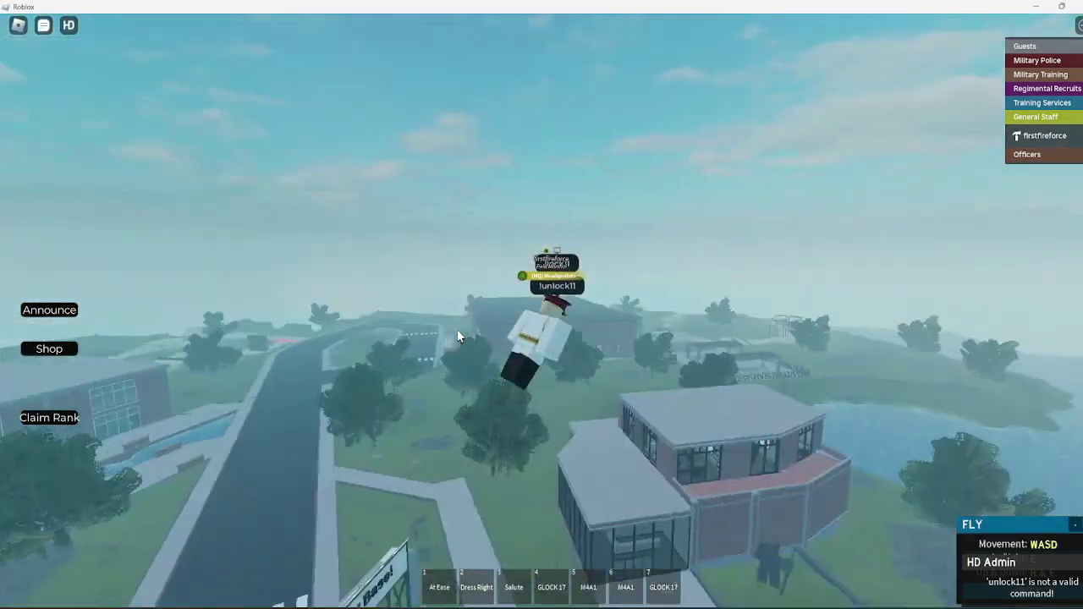
key("e")
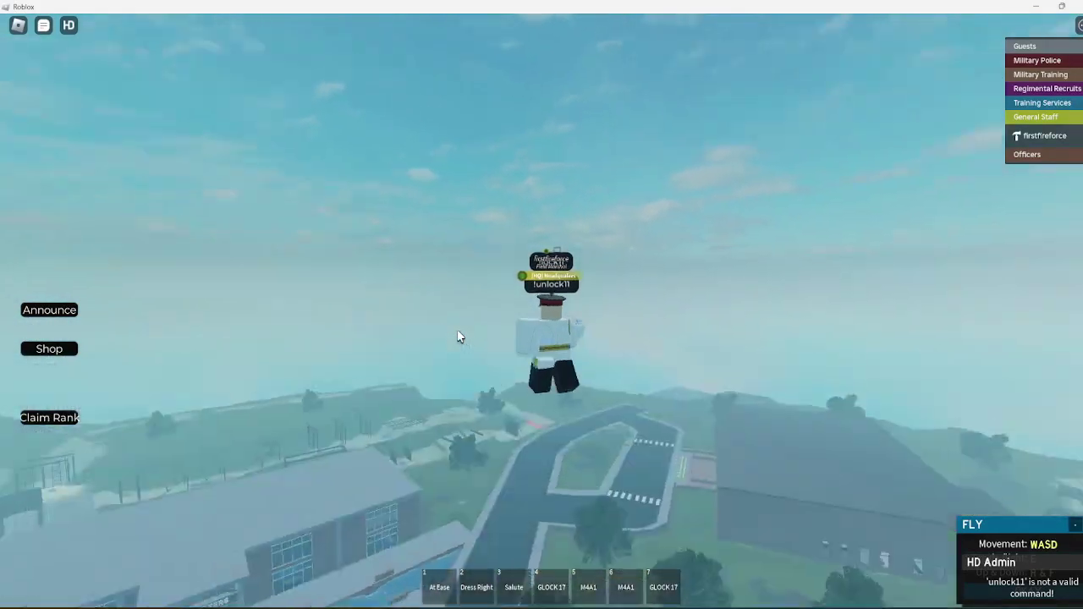
key("w")
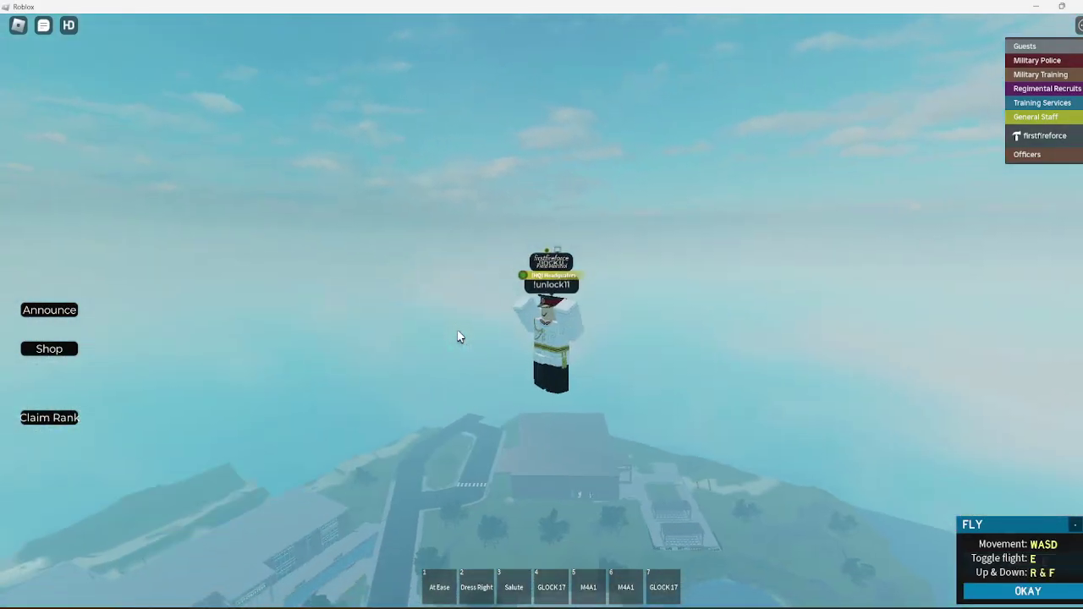
key("w")
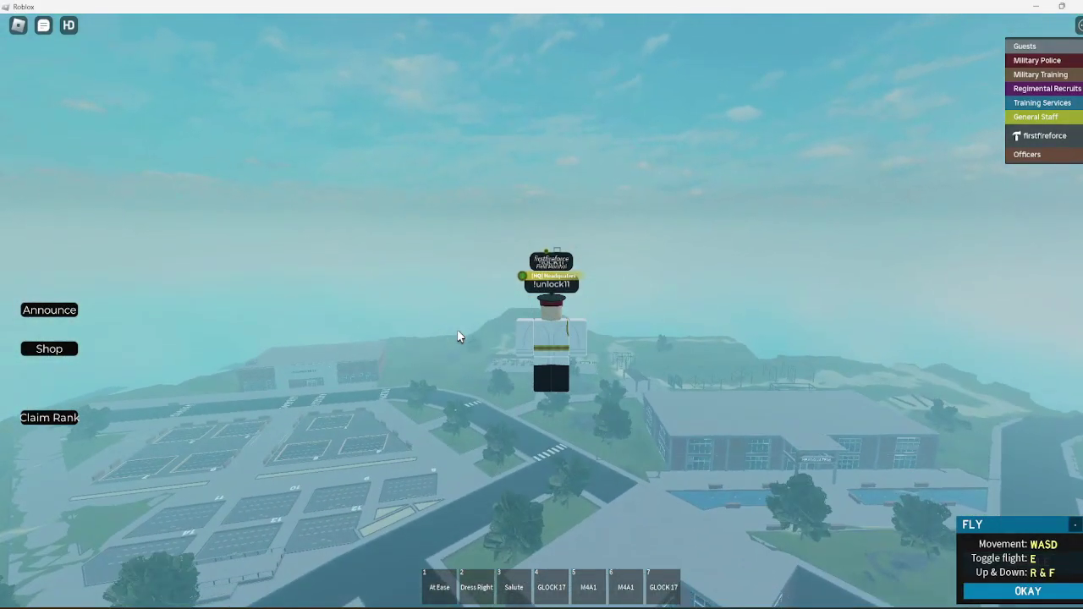
key("w")
key("w")
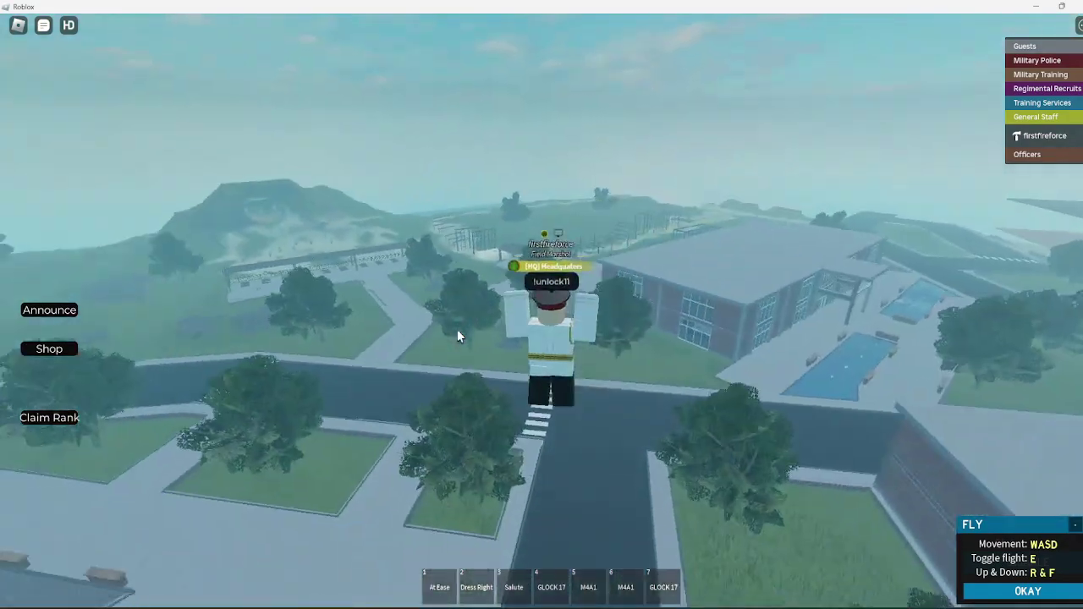
Fly along the road past the headquarters and land at the crossing beside the entrance arch
key("r")
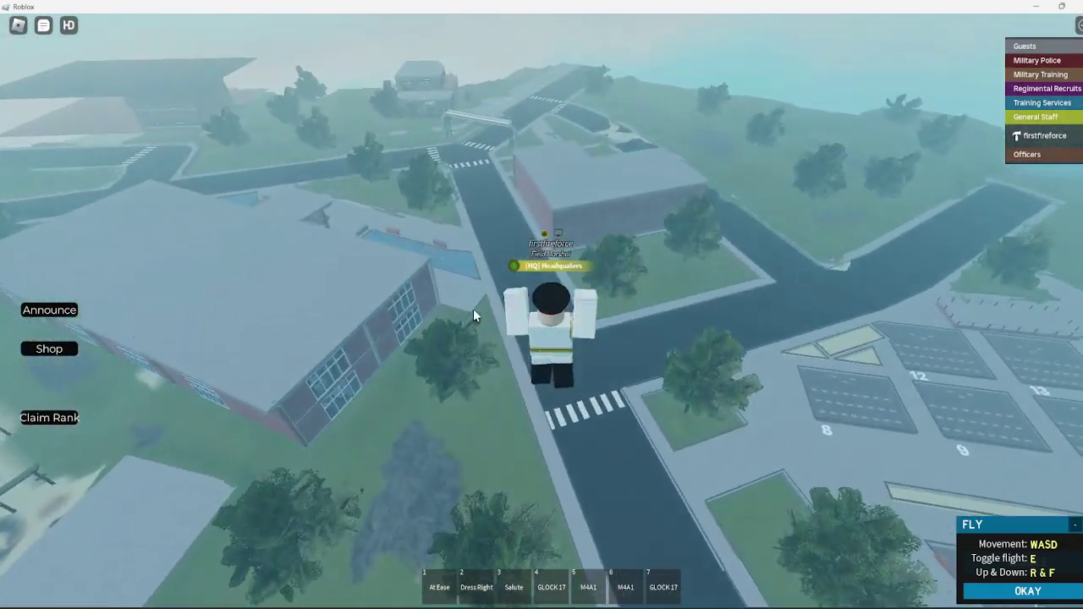
key("f")
key("w")
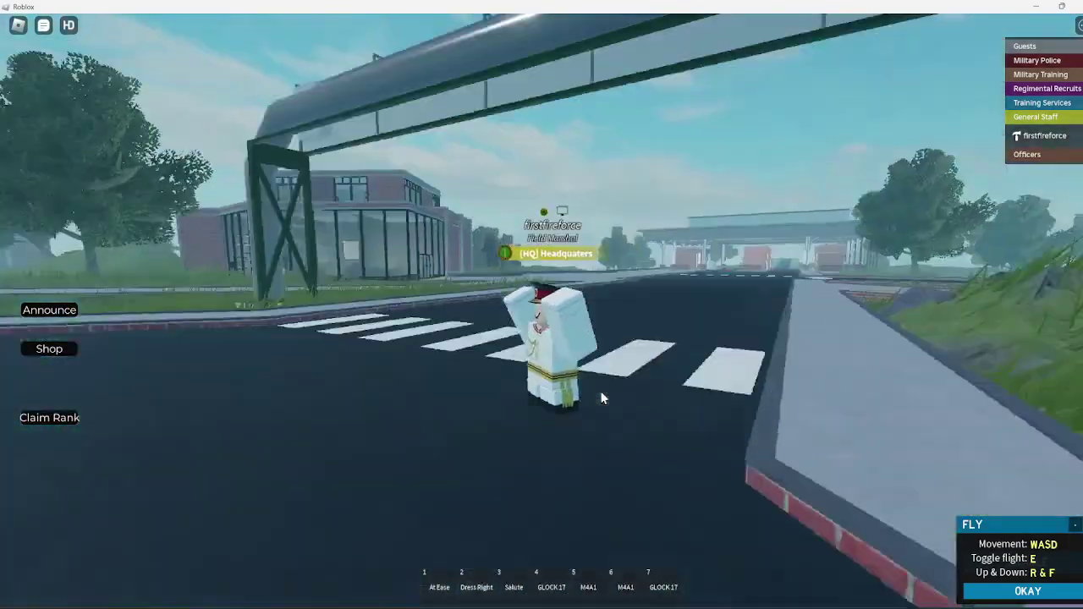
View the Field Marshal uniform up close and walk out along the road to show the Welcome to Clockton Military Base! sign
scroll(602, 398, "up", 5)
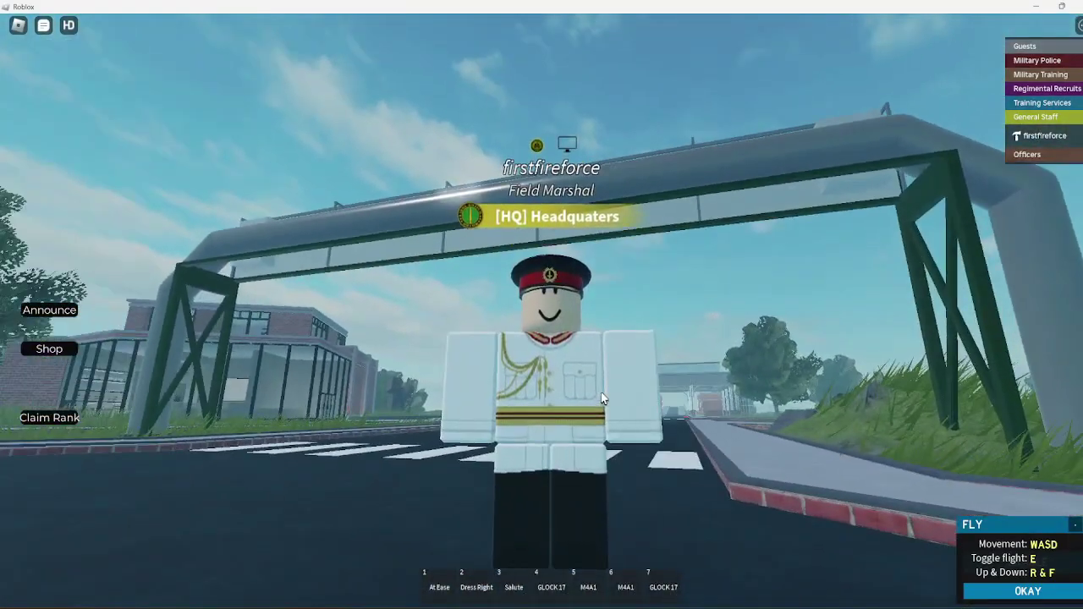
right_click_drag(601, 391, 551, 368)
key("w")
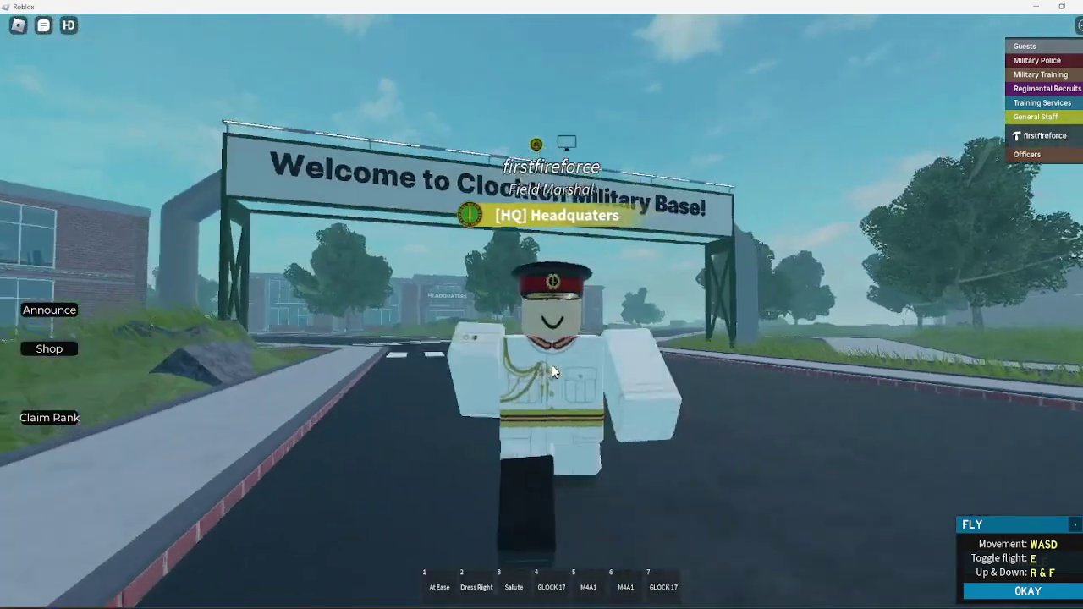
scroll(552, 364, "down", 5)
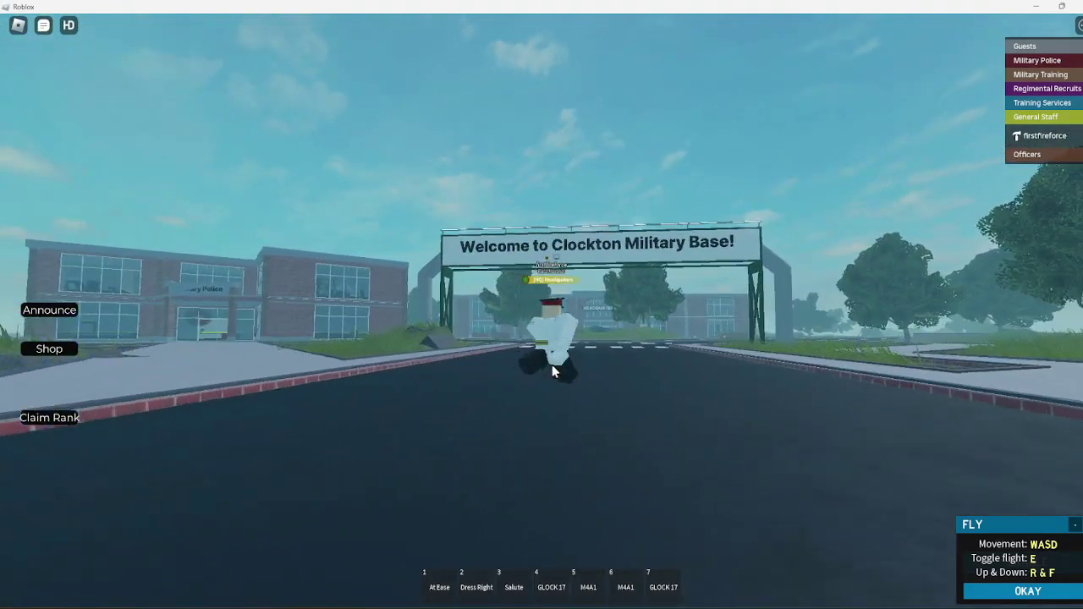
right_click_drag(552, 365, 528, 361)
key("w")
Fly over the rooftop facing the numbered squares and land in front of the Military Police building to view its entrance
key("e")
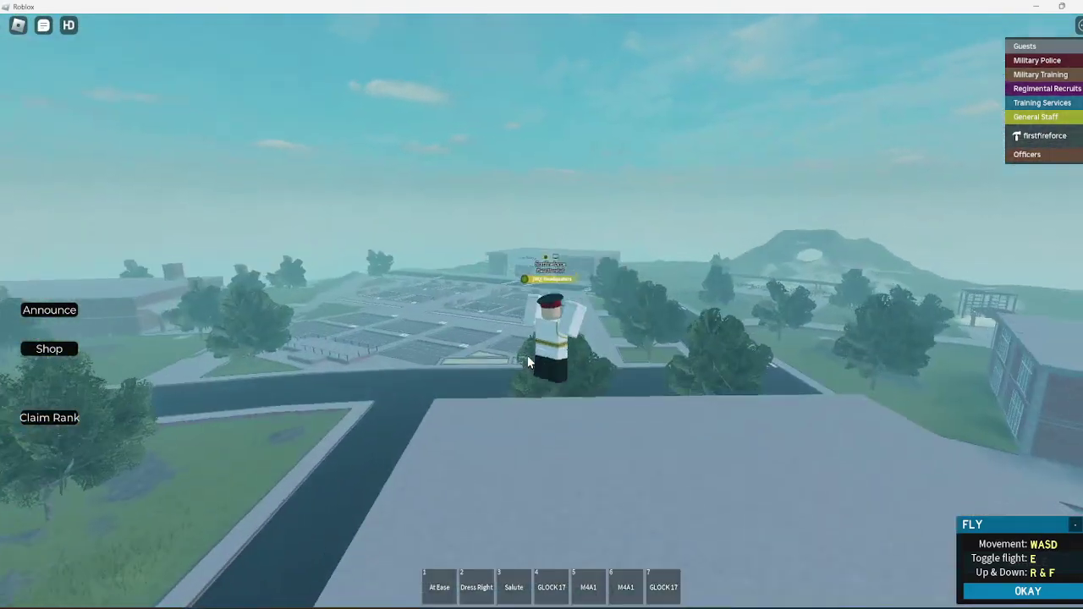
key("f")
key("w")
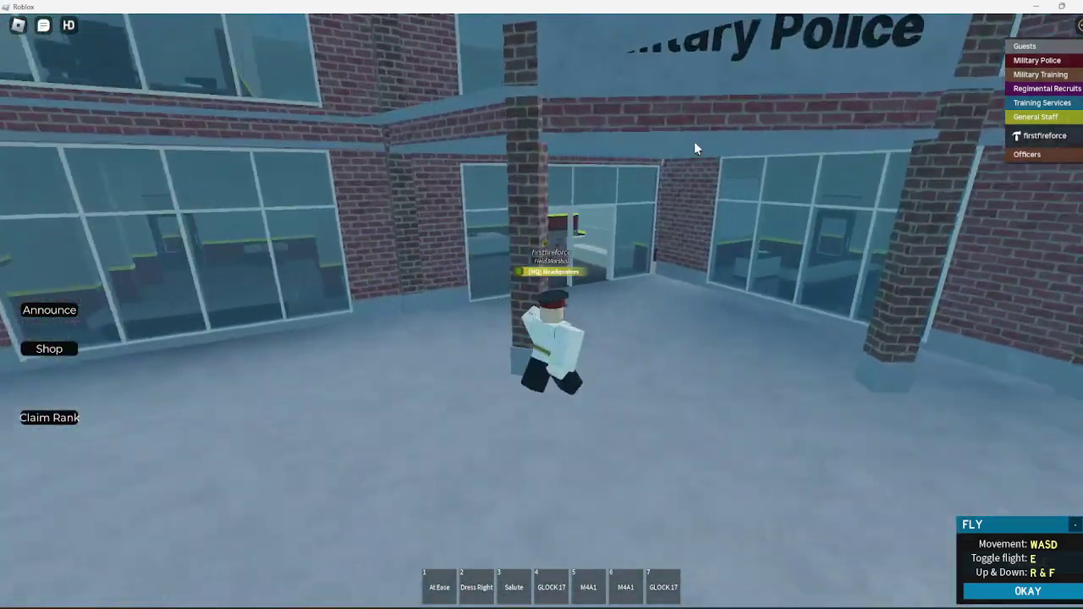
key("s")
key("a")
key("w")
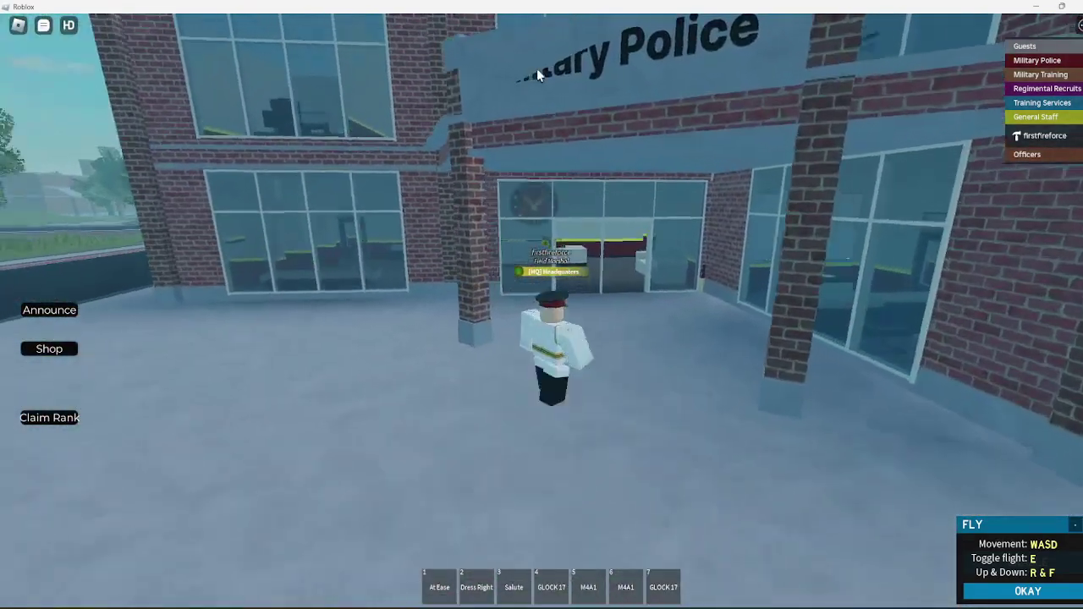
Fly up over the numbered squares and headquarters, and return to the ground on the pavement beside the road
key("e")
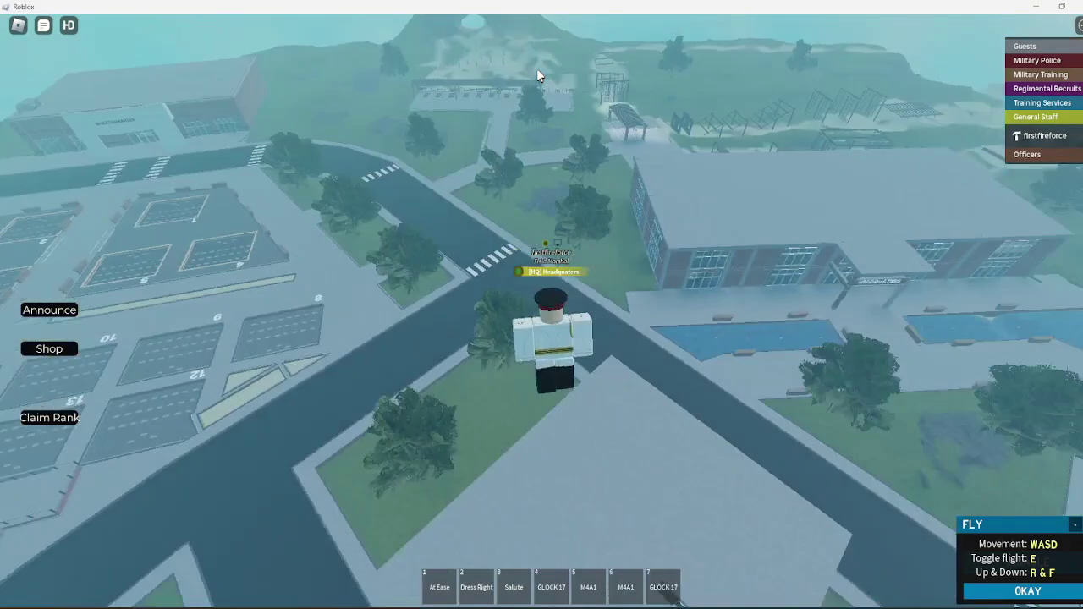
right_click_drag(537, 68, 571, 235)
key("w")
key("s")
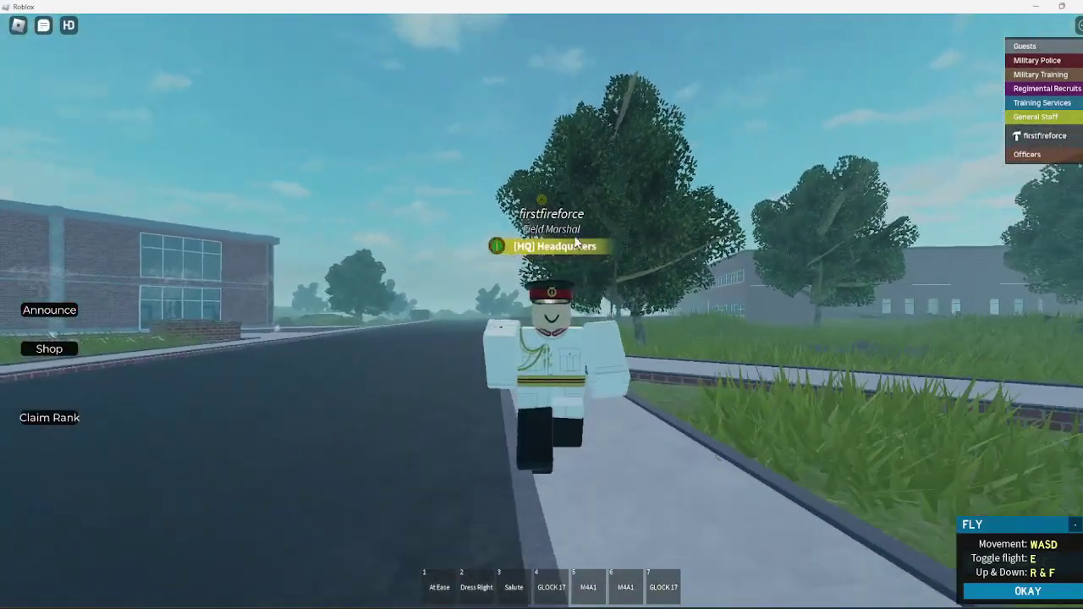
Walk along the road to the zebra crossings by the entrance arch with the uniform and rank tag in close view
key("s")
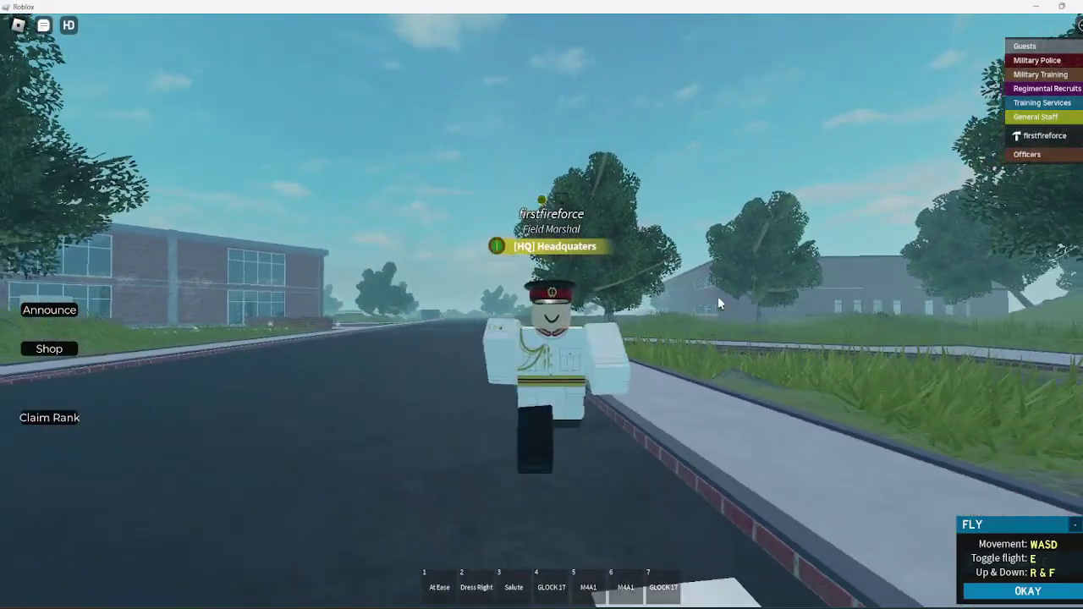
scroll(661, 220, "up", 3)
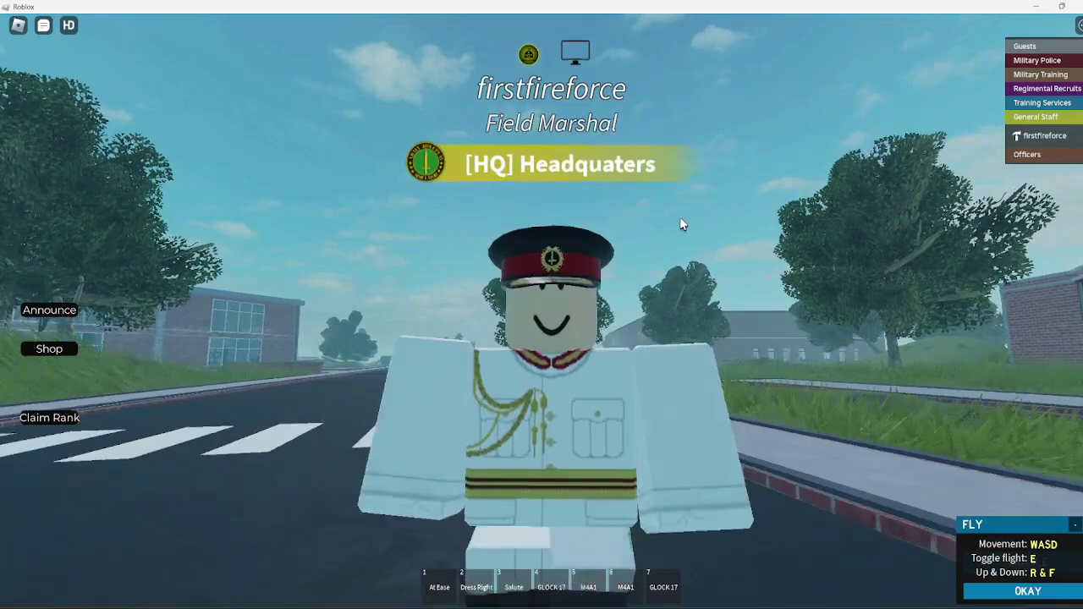
key("s")
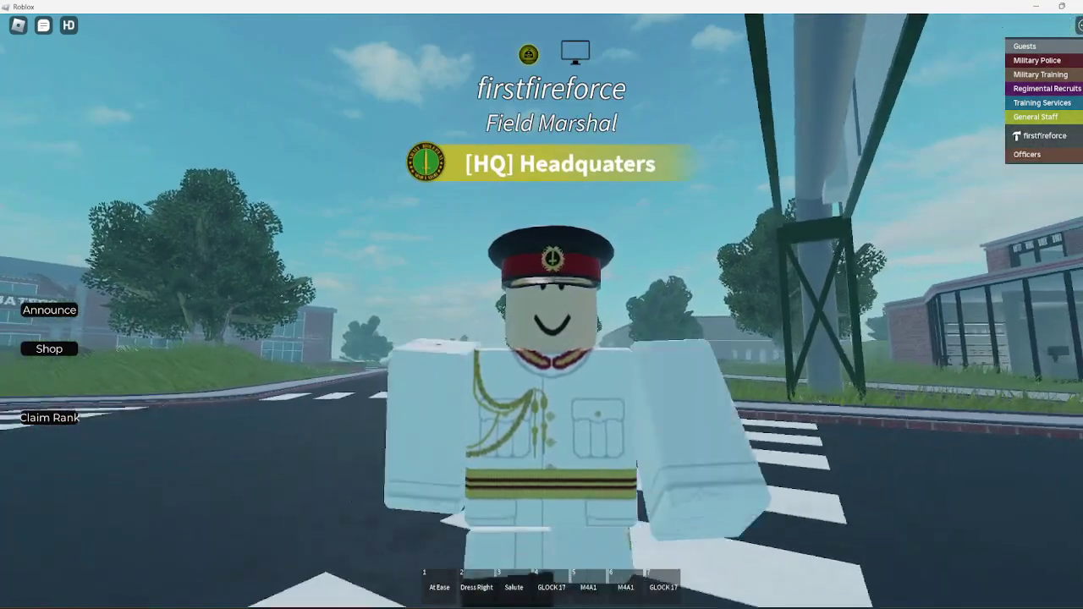
Walk over the brick-edged grass bed opposite the headquarters, use the Salute tool, and change to first-person view on the road
key("w")
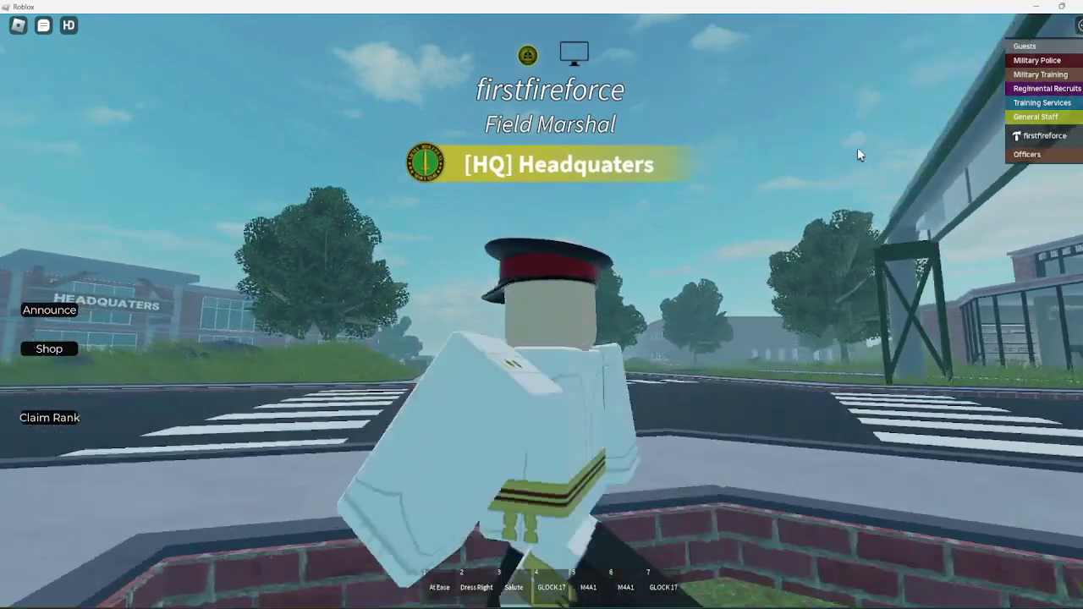
key("w")
key("s")
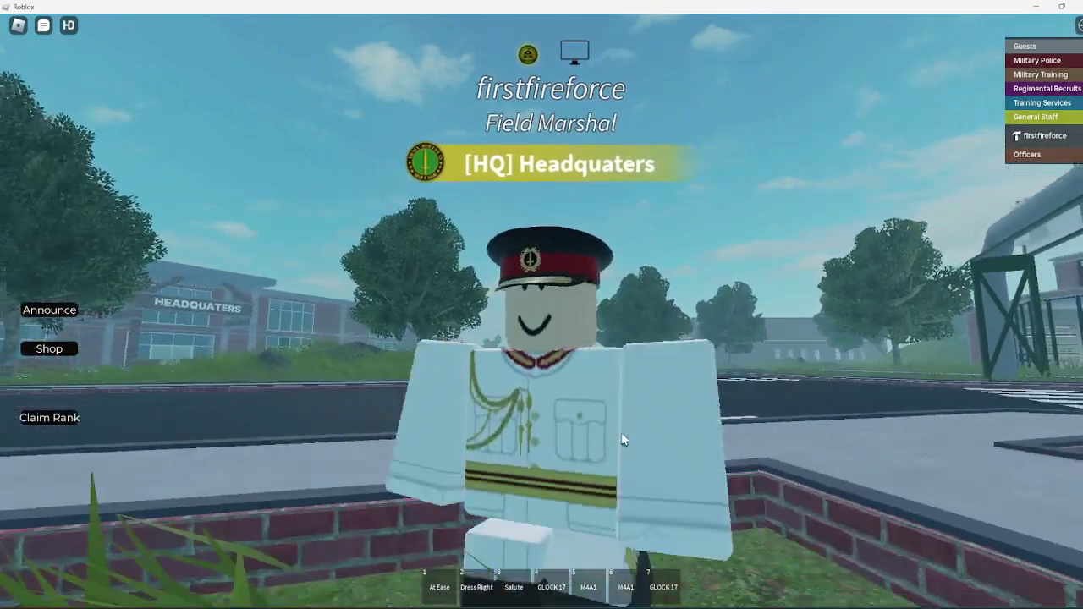
key("3")
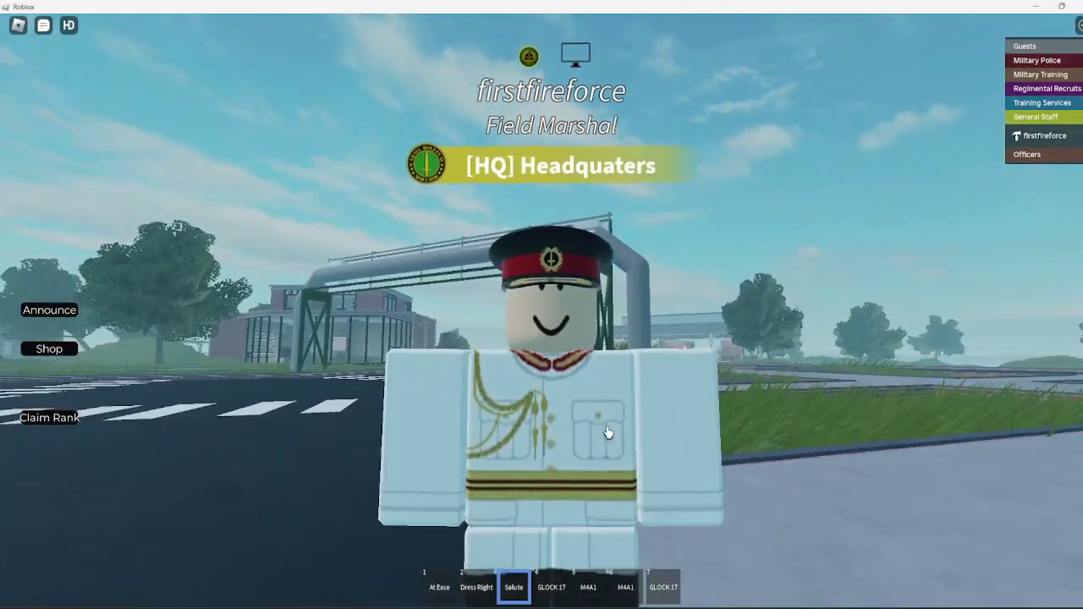
scroll(550, 308, "up", 5)
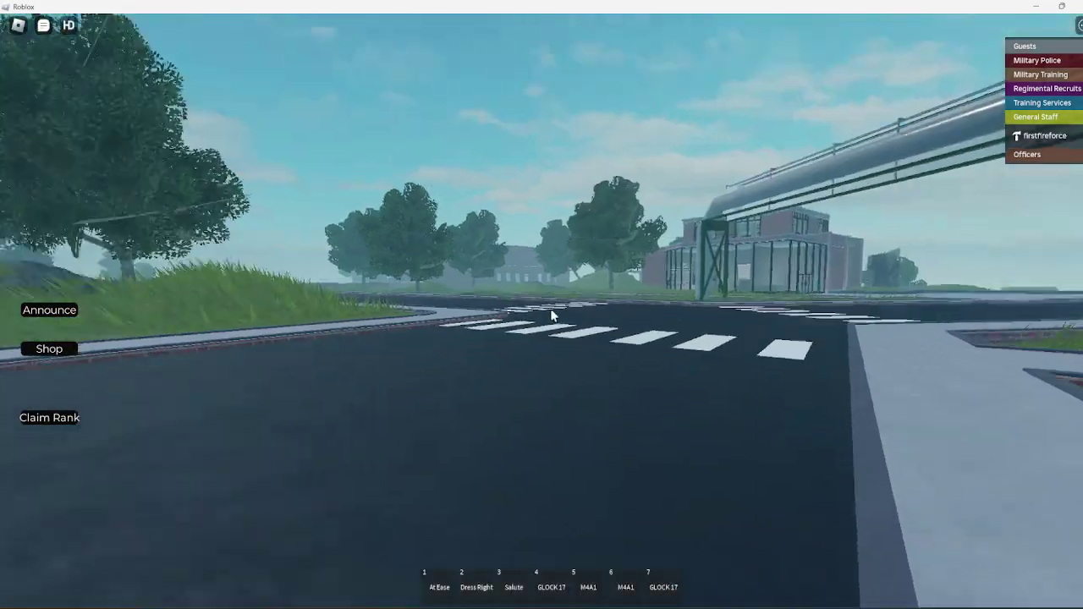